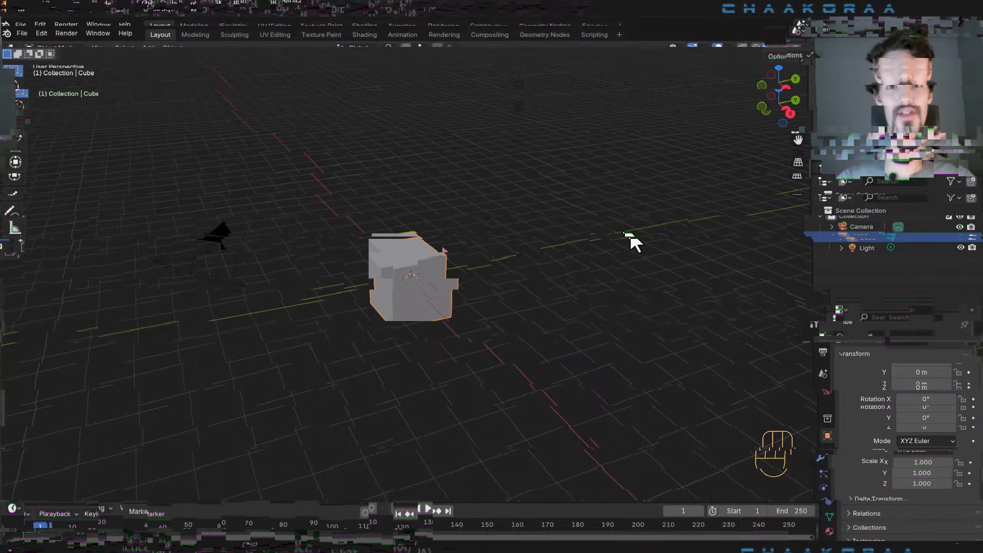
# Delete all the default objects in the scene: the camera, cube and light.
pyautogui.press('a')
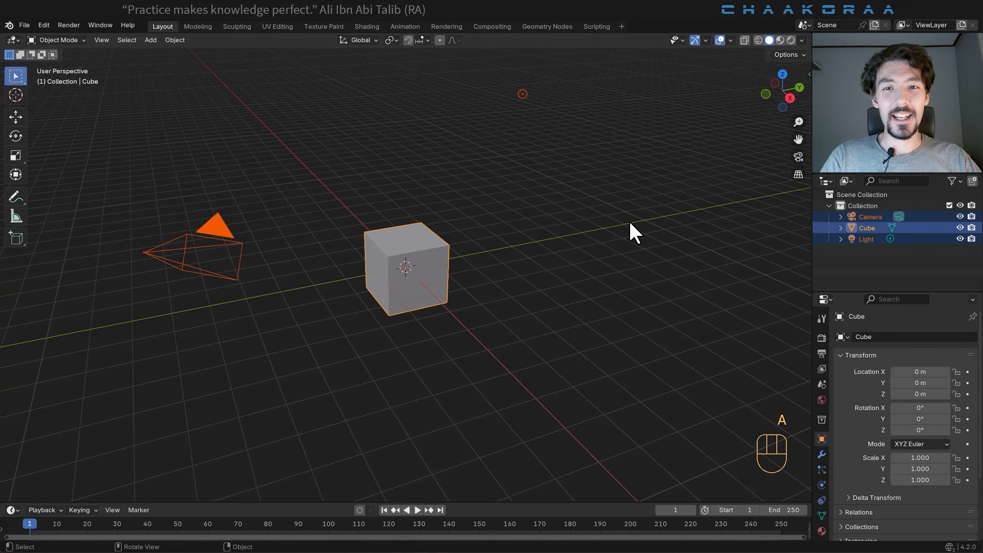
pyautogui.press('x')
pyautogui.click(621, 222)
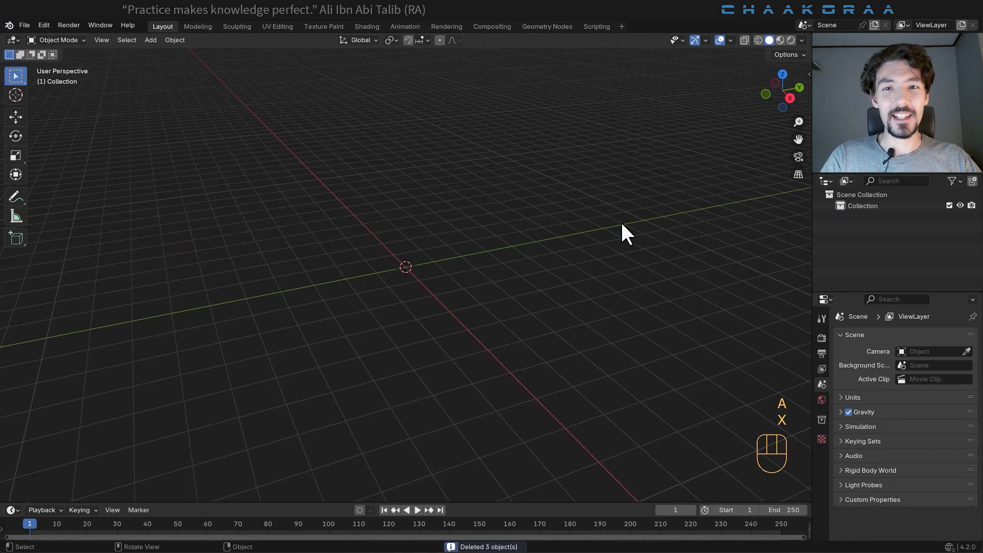
# Search the installed add-ons in the preferences for "extra" and check whether Extra Mesh Objects is enabled.
pyautogui.hotkey('shift', 'a')
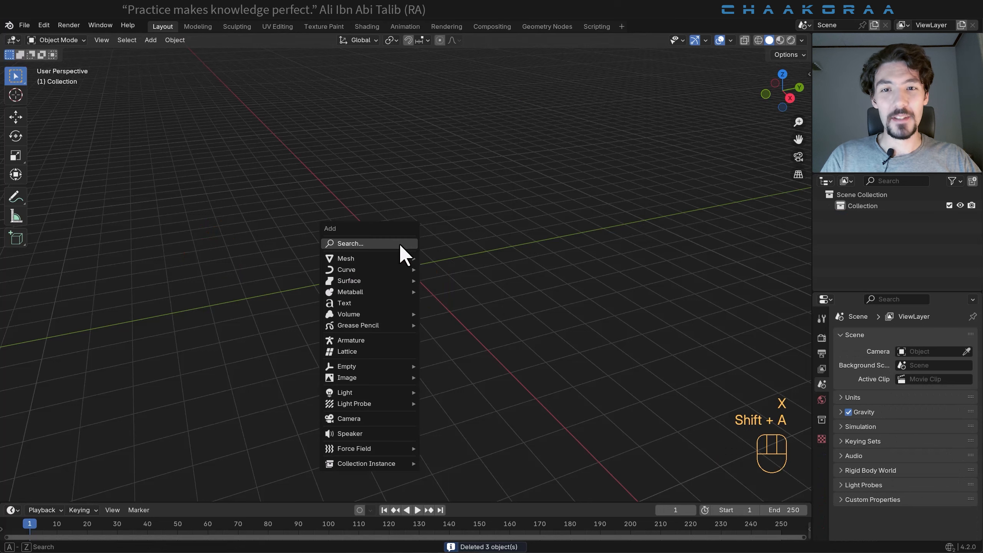
pyautogui.moveTo(355, 262)
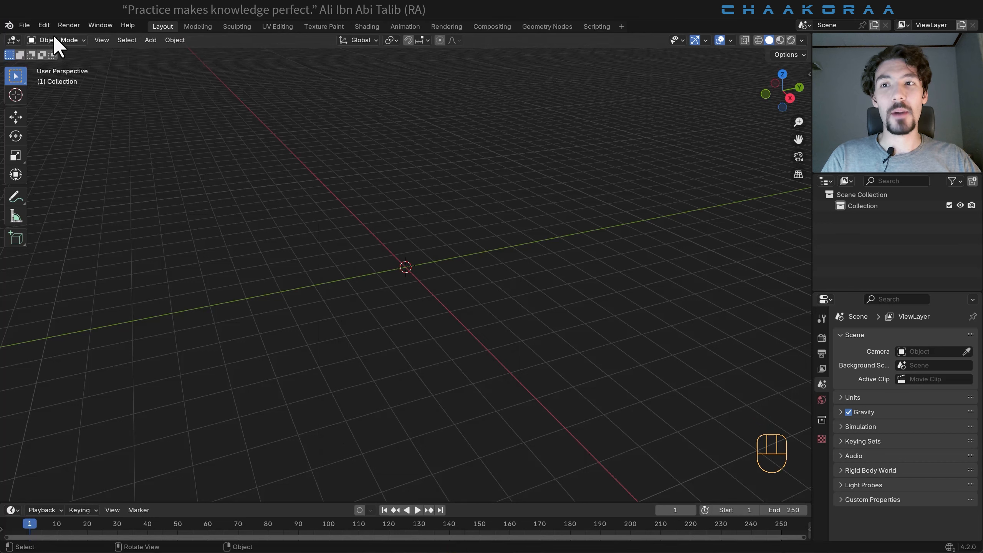
pyautogui.click(44, 24)
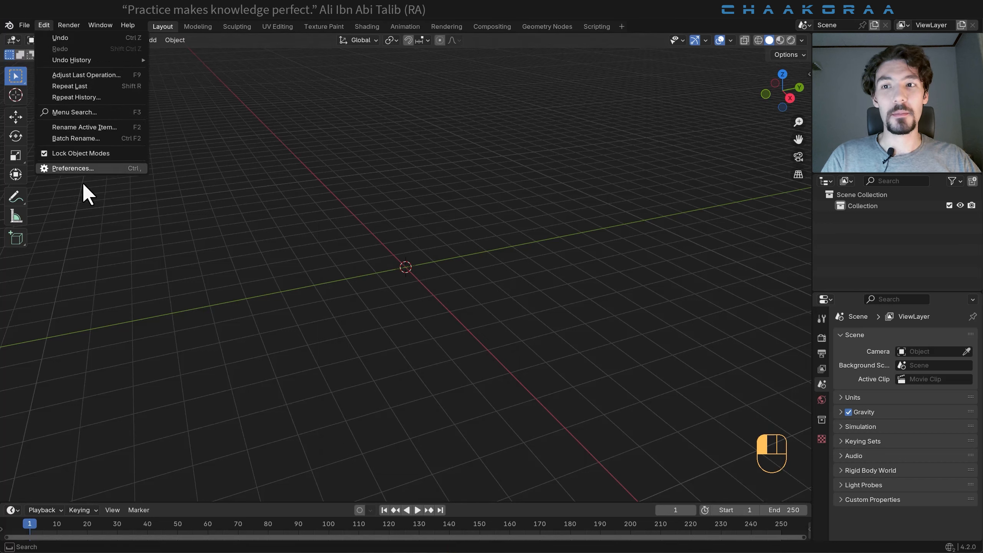
pyautogui.click(91, 169)
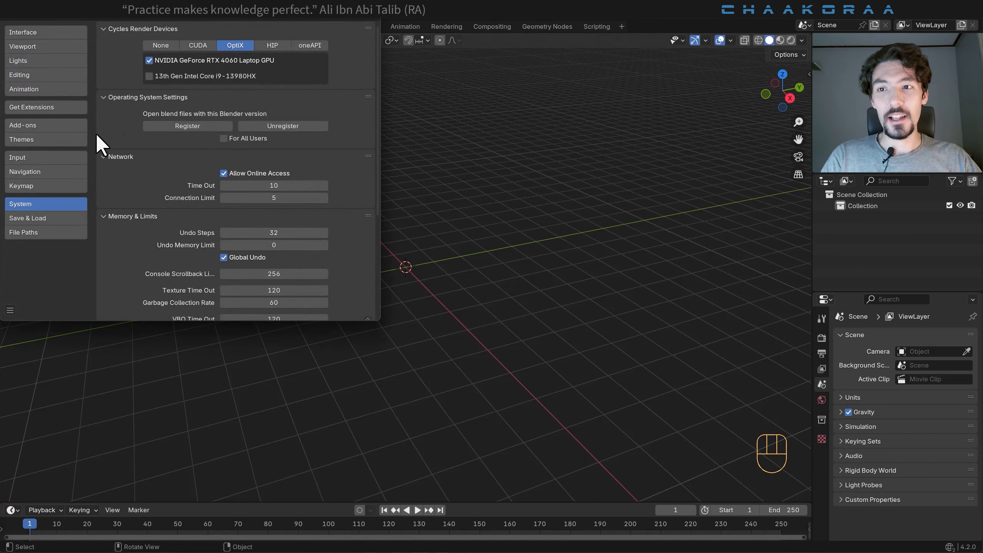
pyautogui.click(51, 125)
pyautogui.click(174, 30)
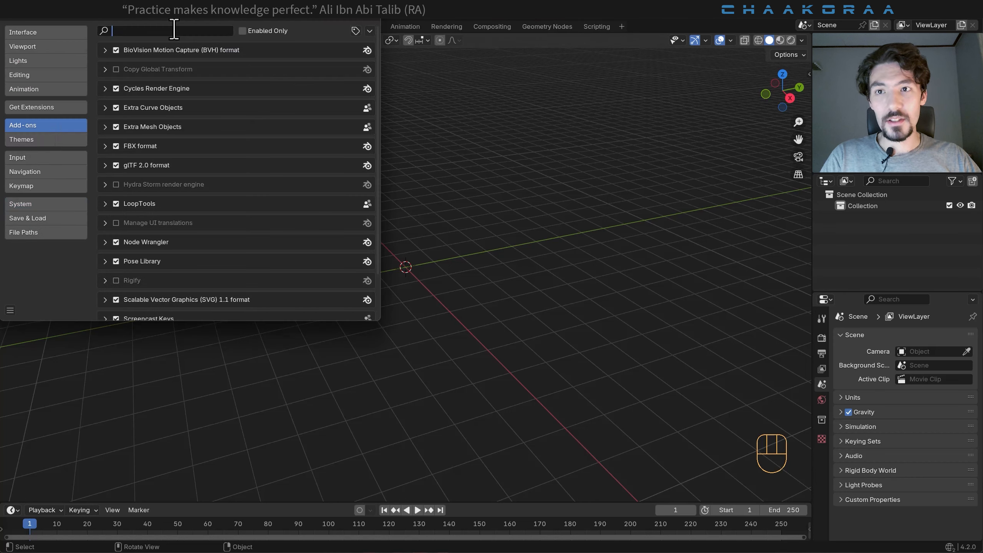
pyautogui.write('extra')
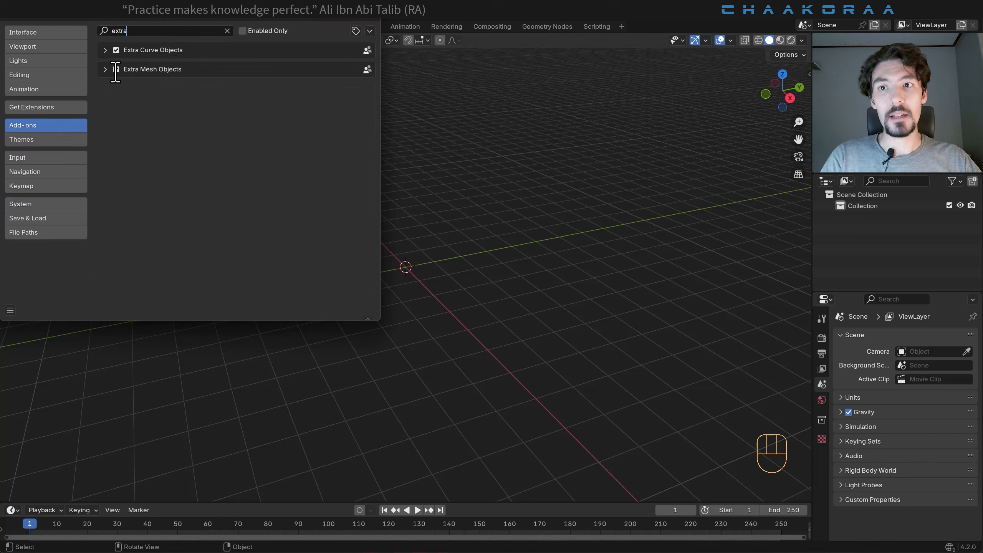
pyautogui.click(364, 18)
# Add a Round Cube mesh and set its radius to 1.00.
pyautogui.hotkey('shift', 'a')
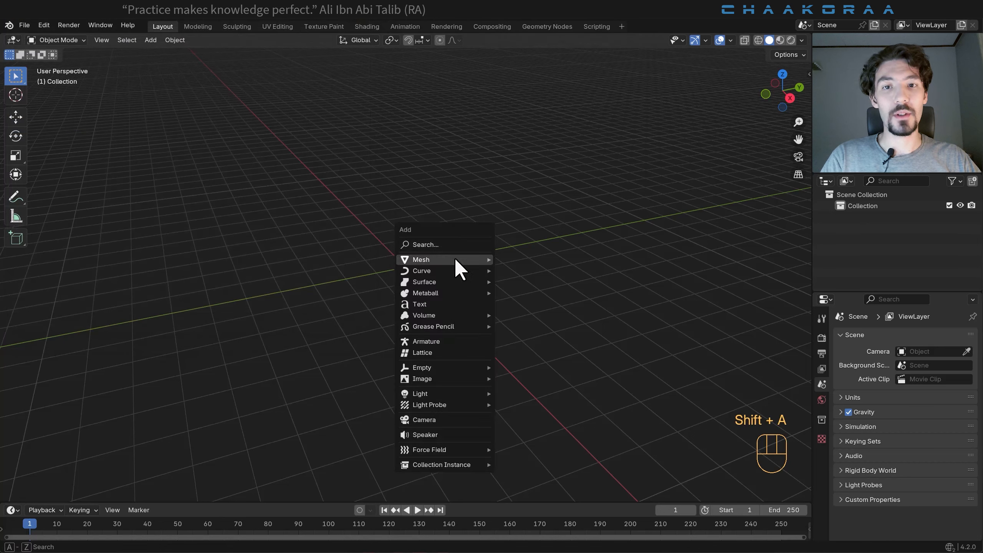
pyautogui.moveTo(456, 261)
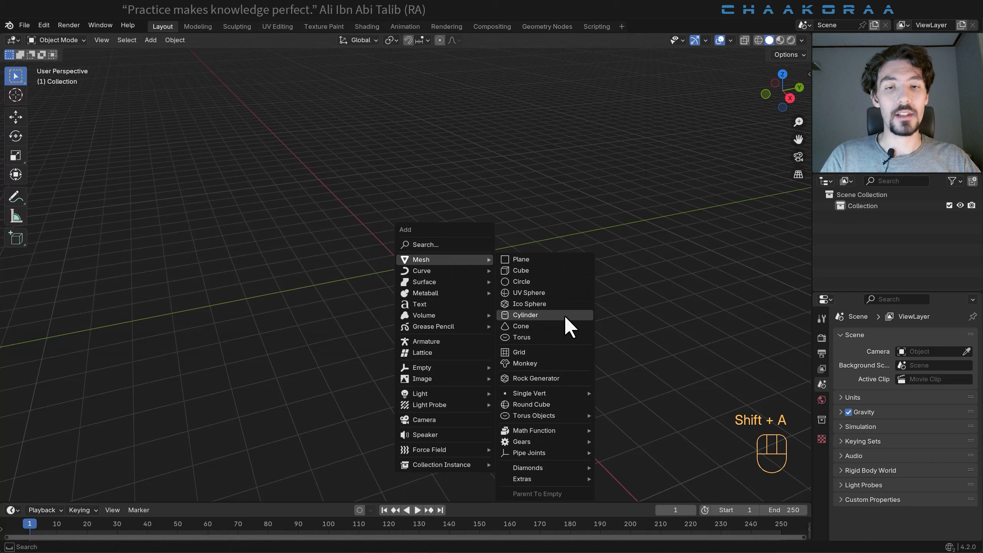
pyautogui.click(543, 405)
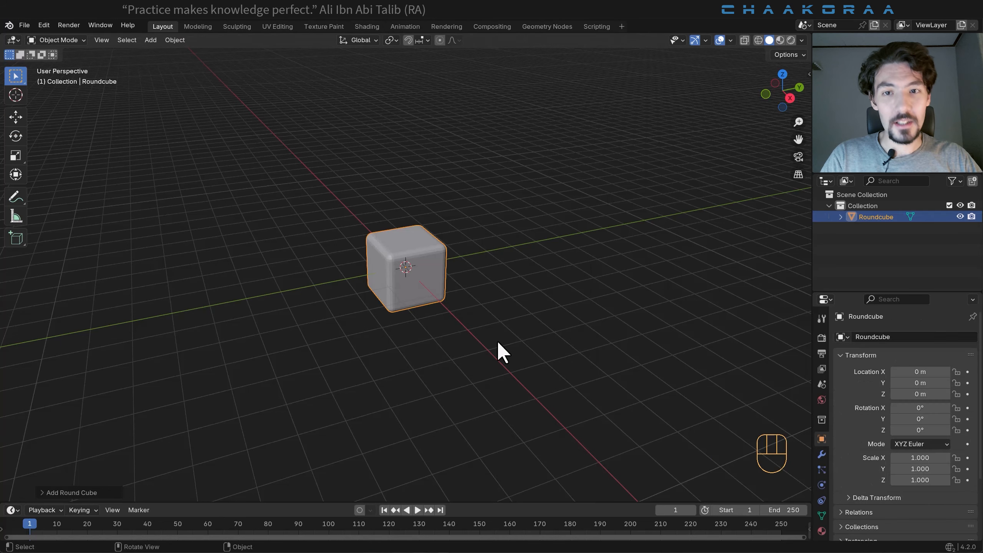
pyautogui.click(49, 492)
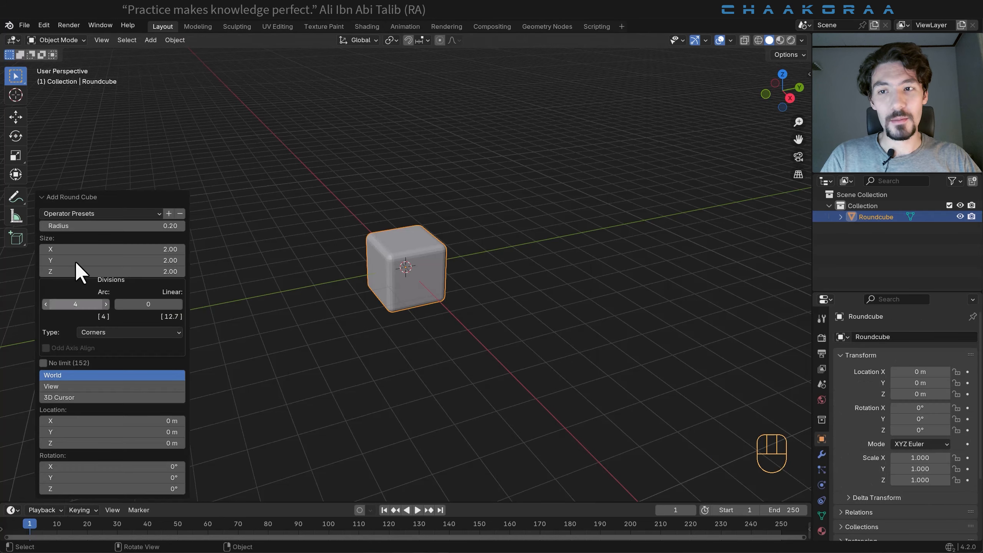
pyautogui.click(87, 230)
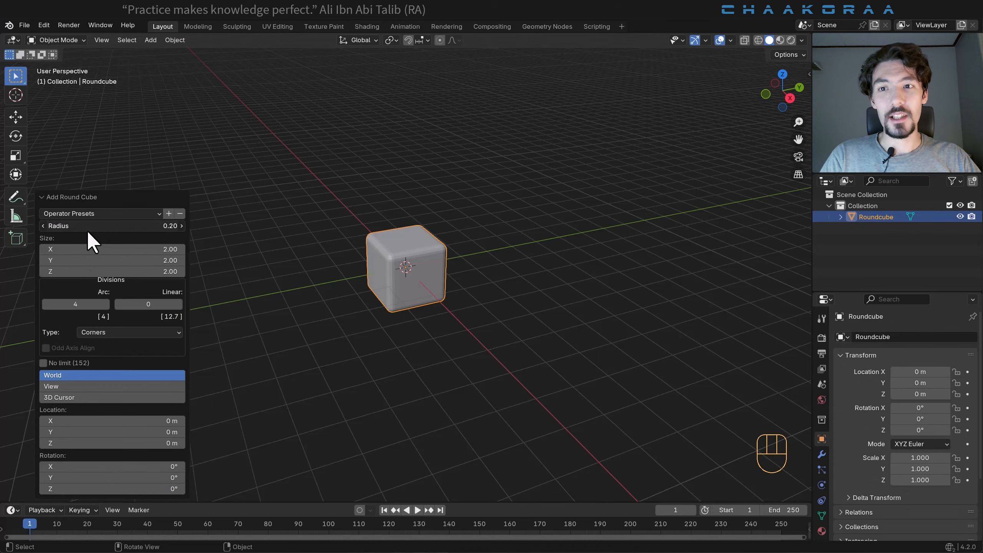
pyautogui.press('Return')
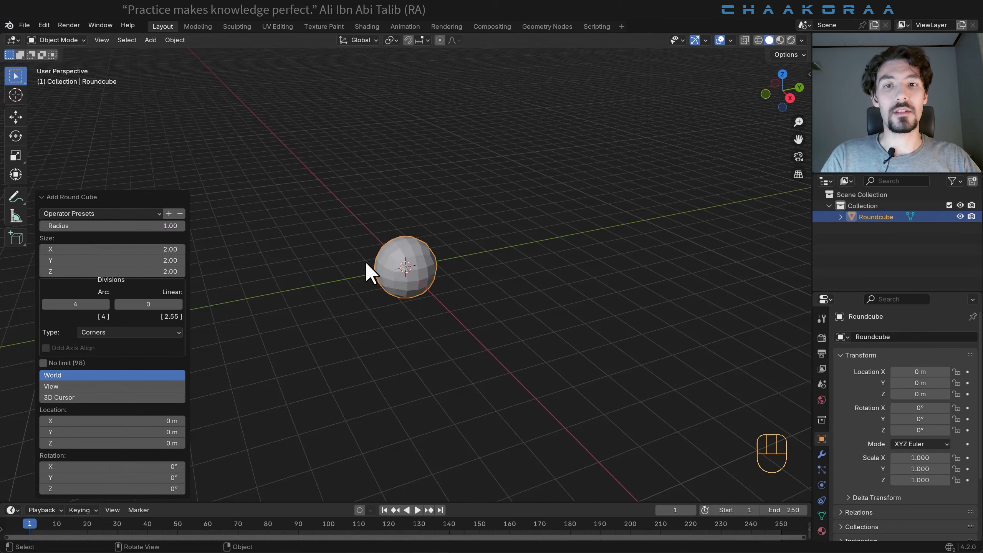
# Enter Edit Mode on the round cube in the front orthographic view and turn on X-ray.
pyautogui.moveTo(448, 279); pyautogui.dragTo(514, 265, button='middle')
pyautogui.press('Tab')
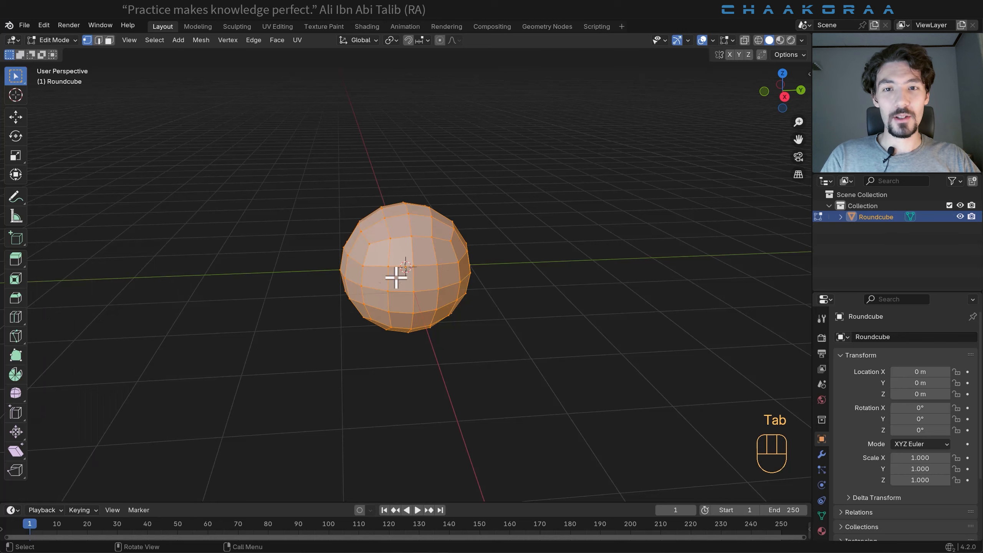
pyautogui.press('KP_0')
pyautogui.press('KP_1')
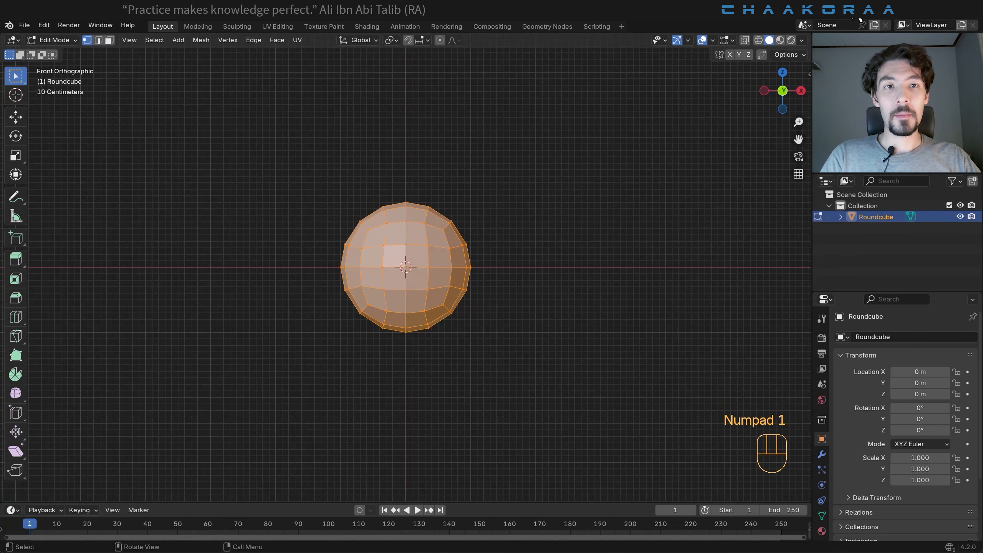
pyautogui.click(744, 40)
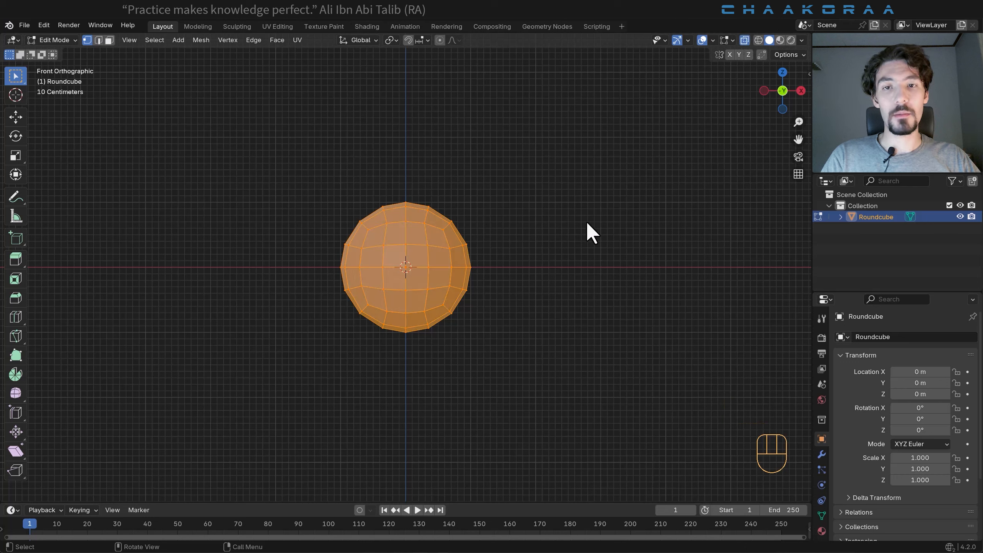
pyautogui.hotkey('alt', 'z')
pyautogui.hotkey('alt', 'z')
pyautogui.hotkey('alt', 'z')
pyautogui.hotkey('alt', 'z')
pyautogui.hotkey('alt', 'z')
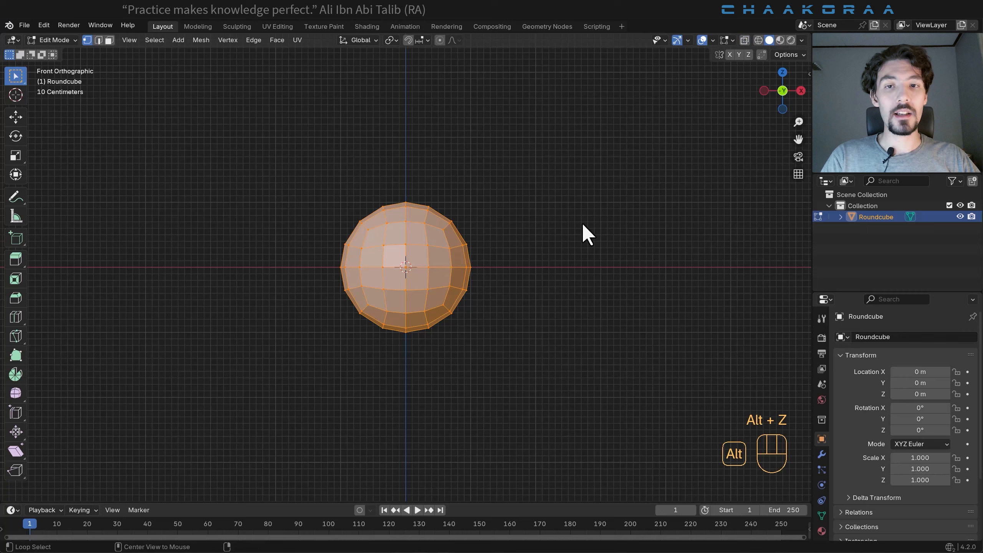
pyautogui.hotkey('alt', 'z')
pyautogui.hotkey('alt', 'z')
pyautogui.hotkey('alt', 'z')
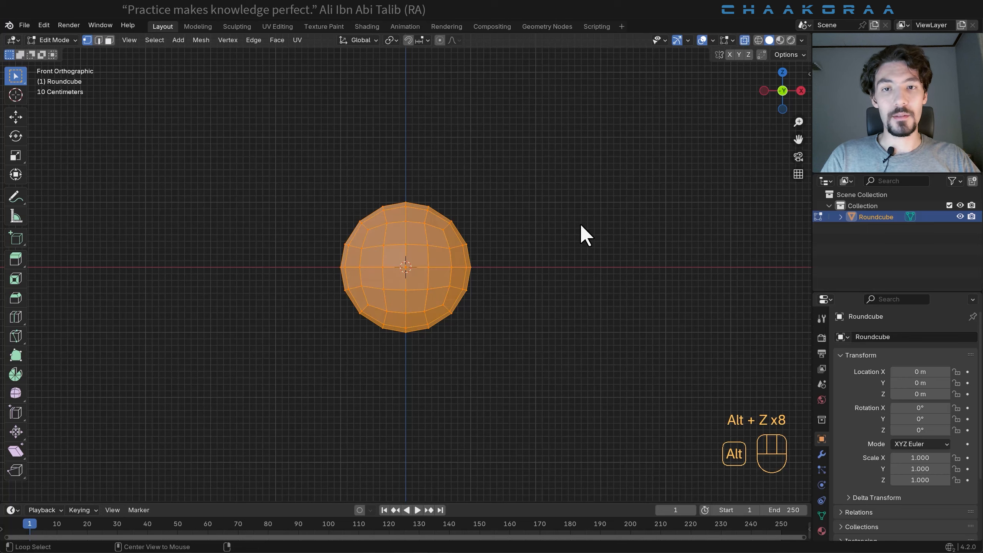
# Delete the sphere's vertices on the negative X side and below the X axis, keeping the upper positive-X quarter.
pyautogui.scroll(4, 263, 147)
pyautogui.moveTo(195, 102); pyautogui.dragTo(378, 475)
pyautogui.keyDown('shift'); pyautogui.moveTo(655, 422); pyautogui.dragTo(171, 293); pyautogui.keyUp('shift')
pyautogui.press('x')
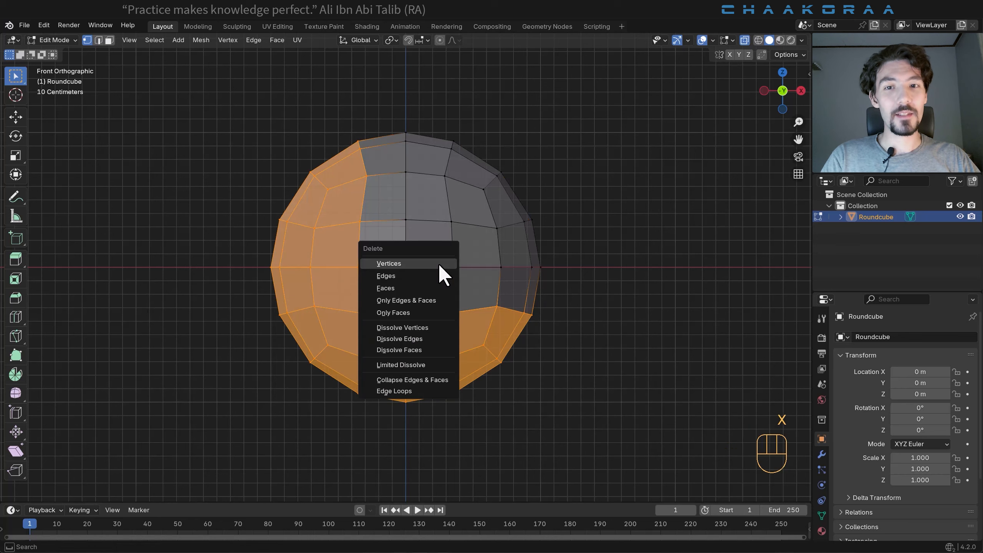
pyautogui.click(438, 263)
# From the top view, delete the remaining vertices on the positive Y side, leaving one eighth of the sphere.
pyautogui.moveTo(430, 229); pyautogui.dragTo(461, 243, button='middle')
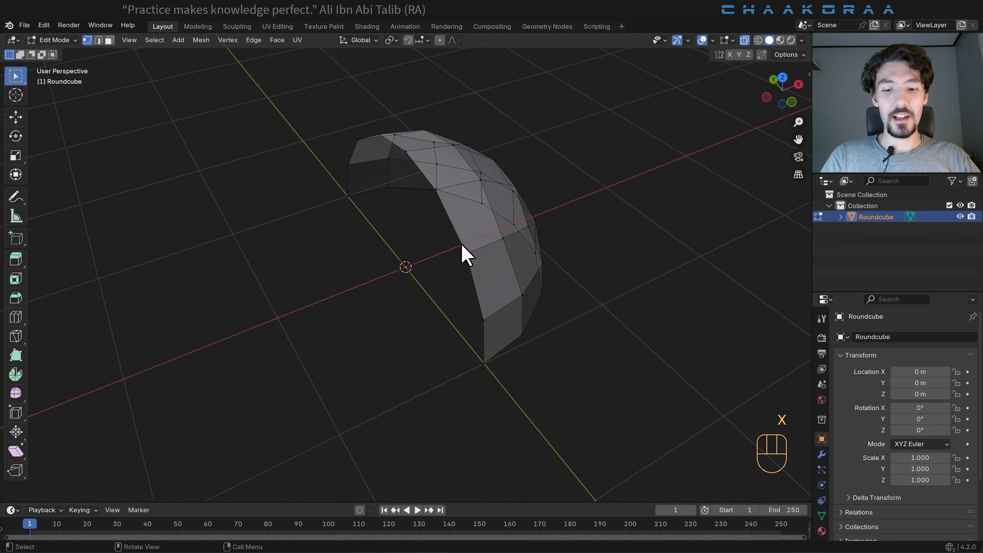
pyautogui.press('KP_7')
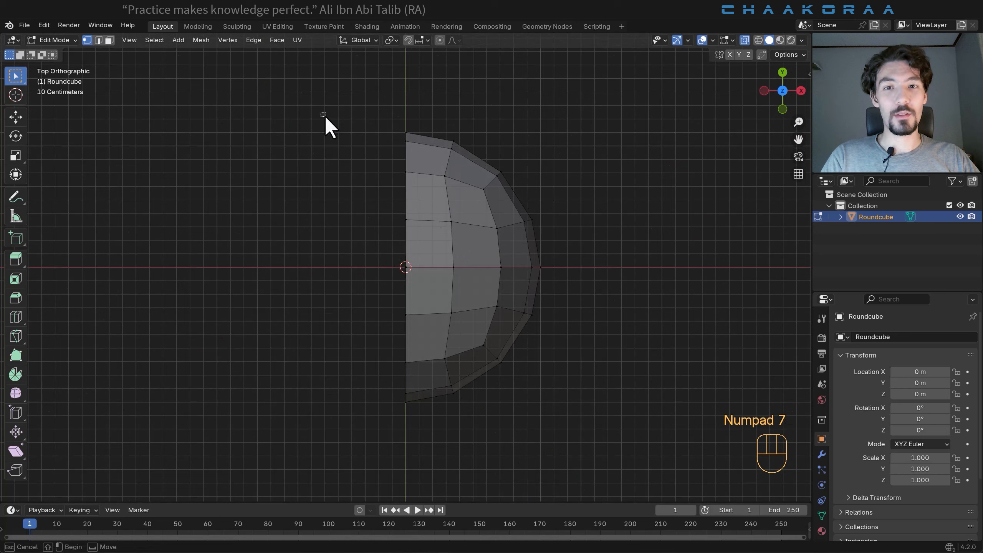
pyautogui.moveTo(322, 112); pyautogui.dragTo(619, 232)
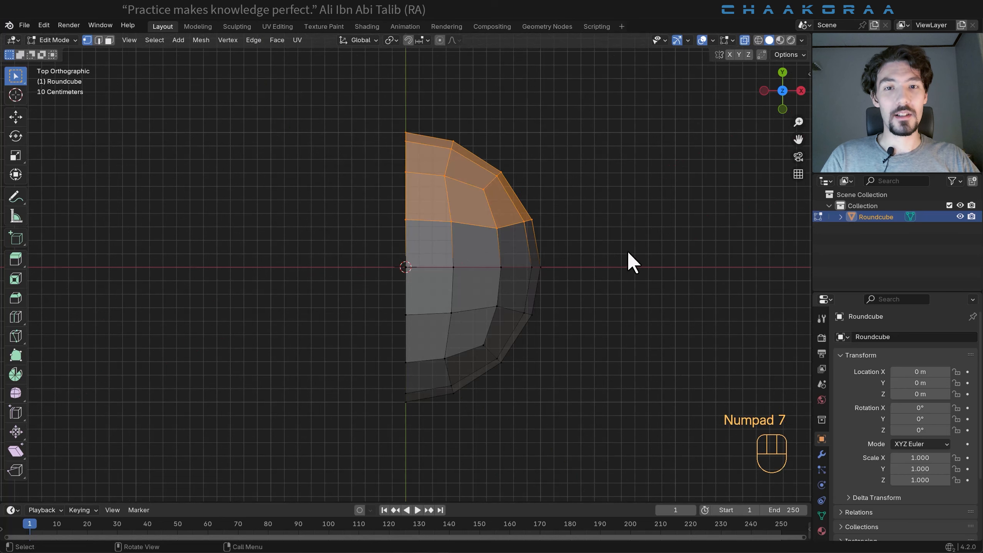
pyautogui.press('x')
pyautogui.click(575, 210)
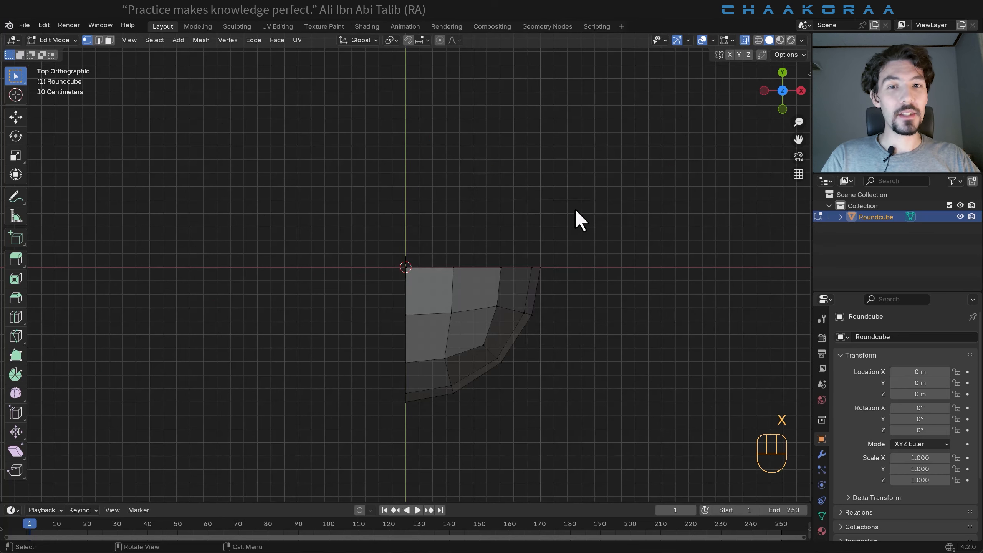
# Return to Object Mode and turn off X-ray.
pyautogui.moveTo(511, 285); pyautogui.dragTo(529, 309, button='middle')
pyautogui.press('Tab')
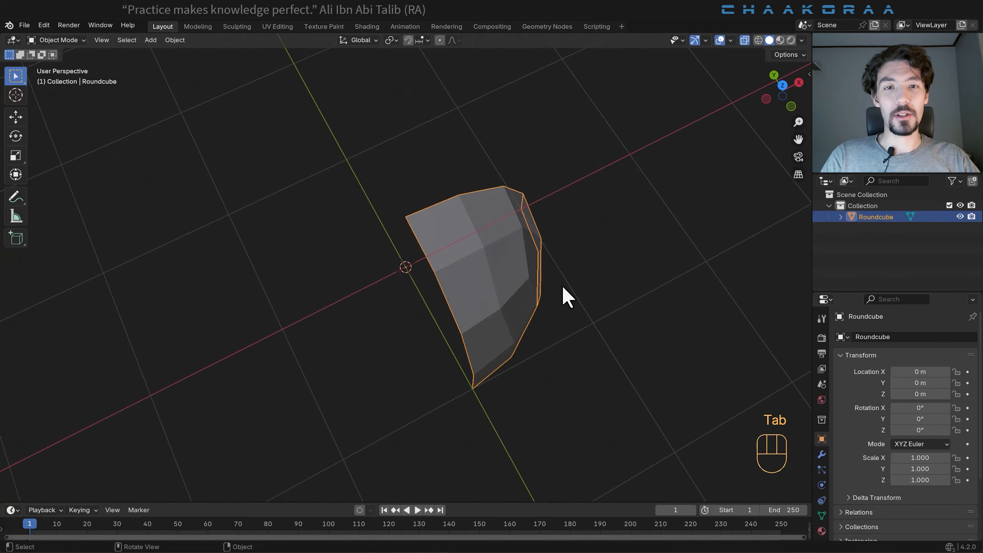
pyautogui.click(743, 39)
pyautogui.moveTo(678, 154); pyautogui.dragTo(436, 309, button='middle')
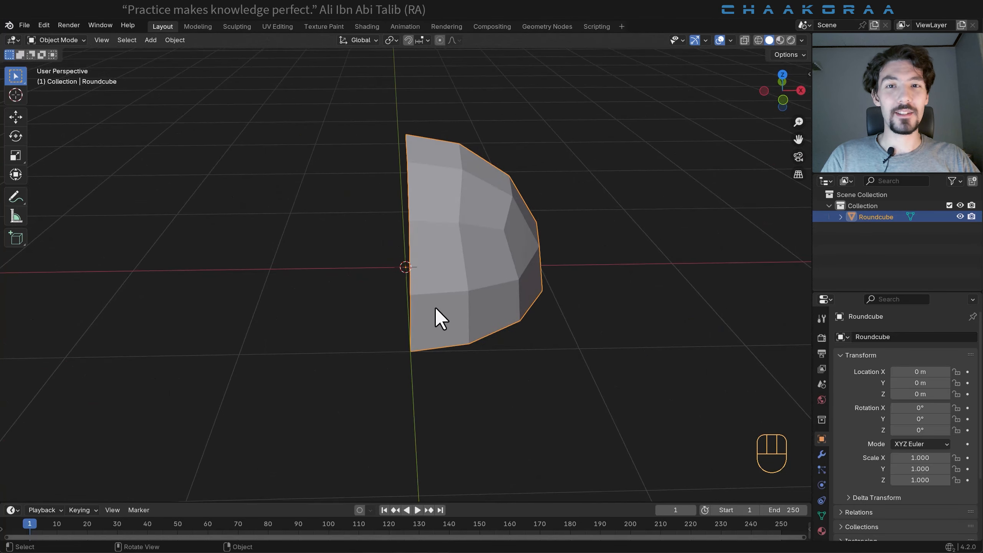
# Add a Mirror modifier to the sphere section, mirroring on X, Y and Z with Clipping enabled.
pyautogui.click(823, 454)
pyautogui.click(910, 338)
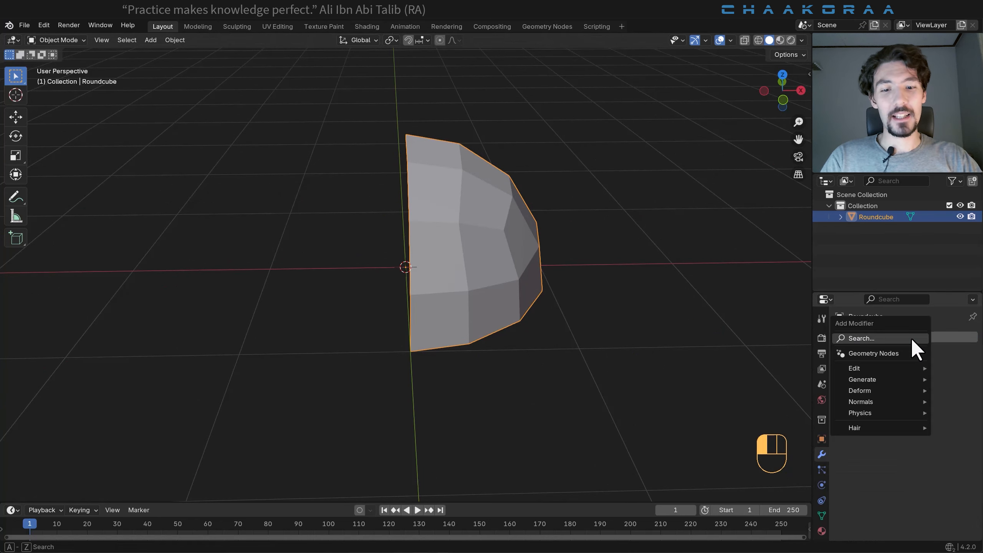
pyautogui.write('mir')
pyautogui.press('Return')
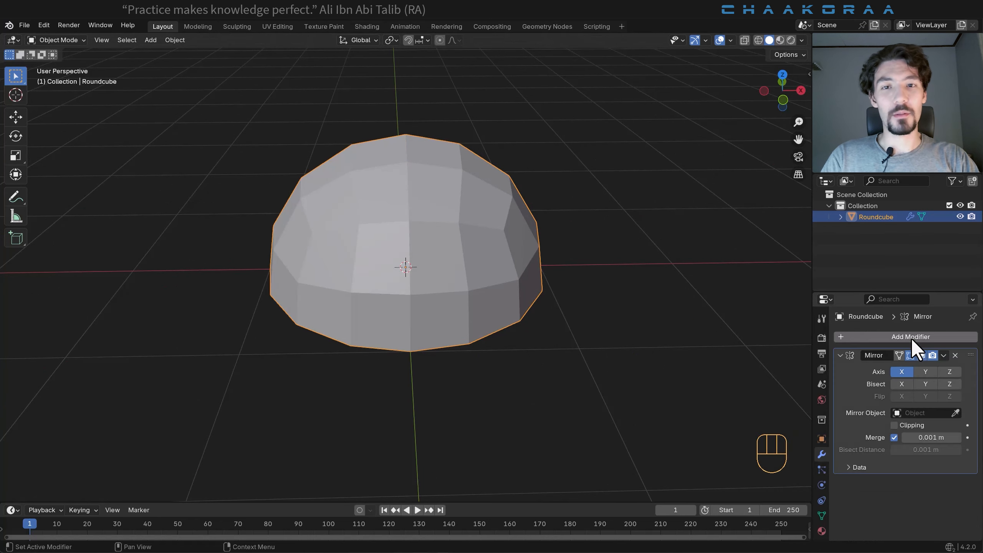
pyautogui.click(926, 371)
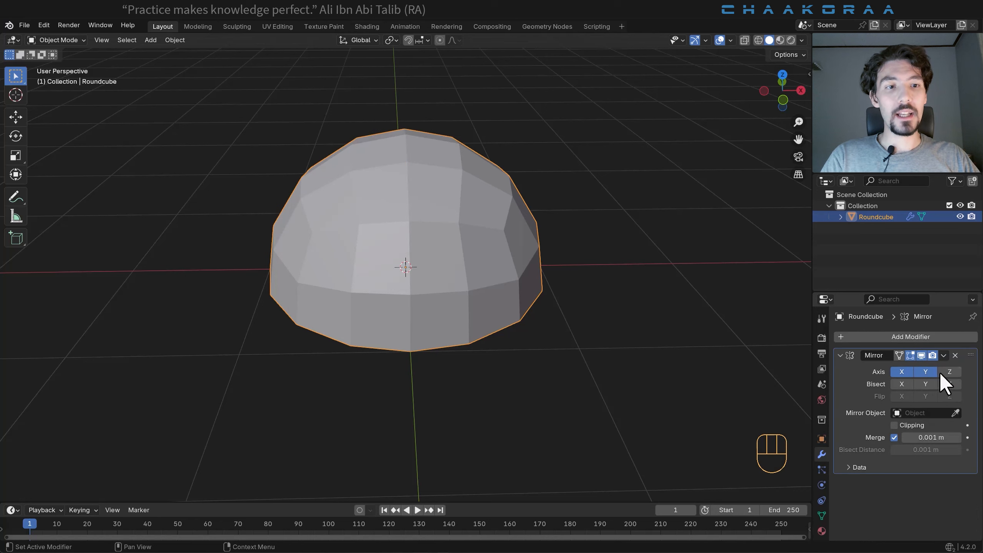
pyautogui.click(949, 372)
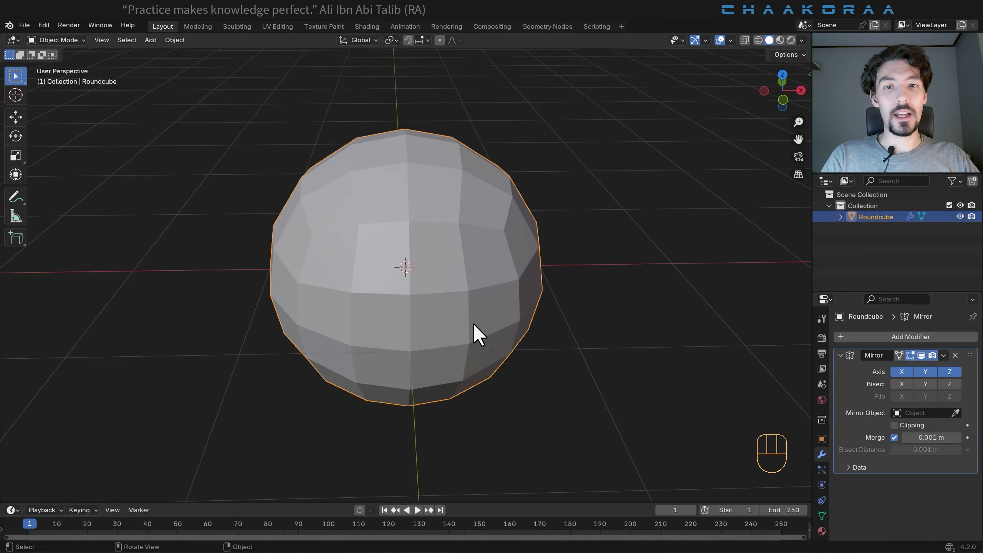
pyautogui.moveTo(473, 322); pyautogui.dragTo(554, 298, button='middle')
pyautogui.click(895, 425)
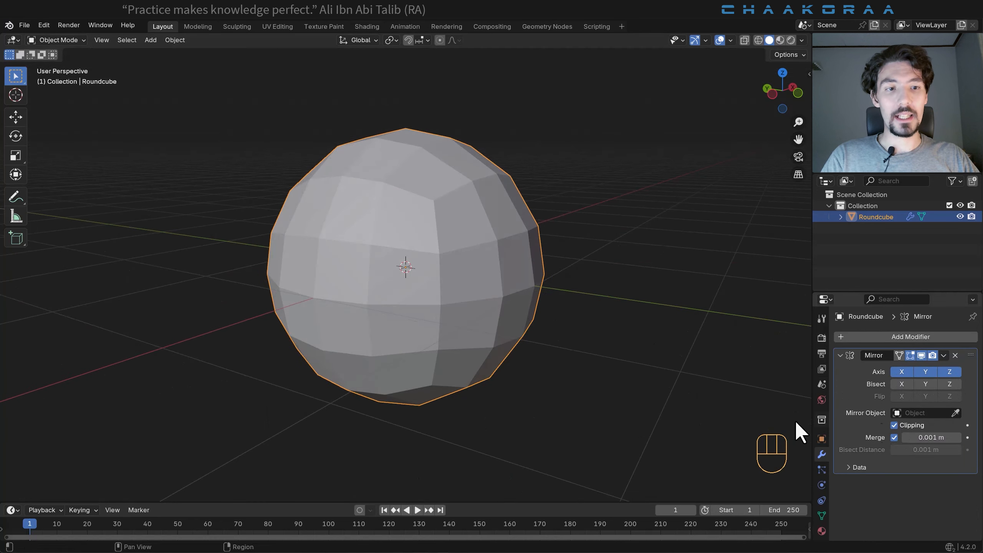
pyautogui.moveTo(447, 343); pyautogui.dragTo(414, 196, button='middle')
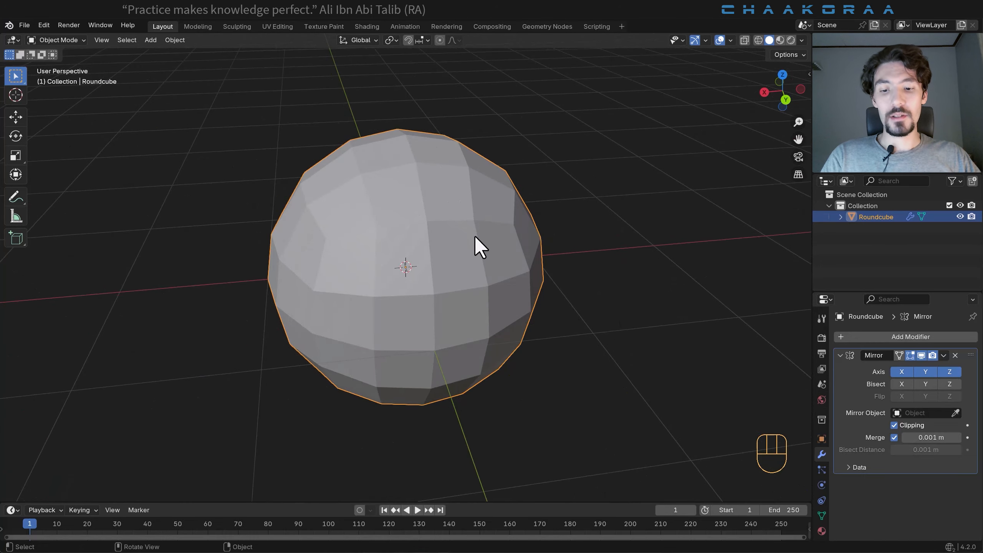
# In Edit Mode from the top view, knife-cut from the outer corner vertex diagonally through the adjacent inner vertex to the middle of the X-axis edge.
pyautogui.press('Tab')
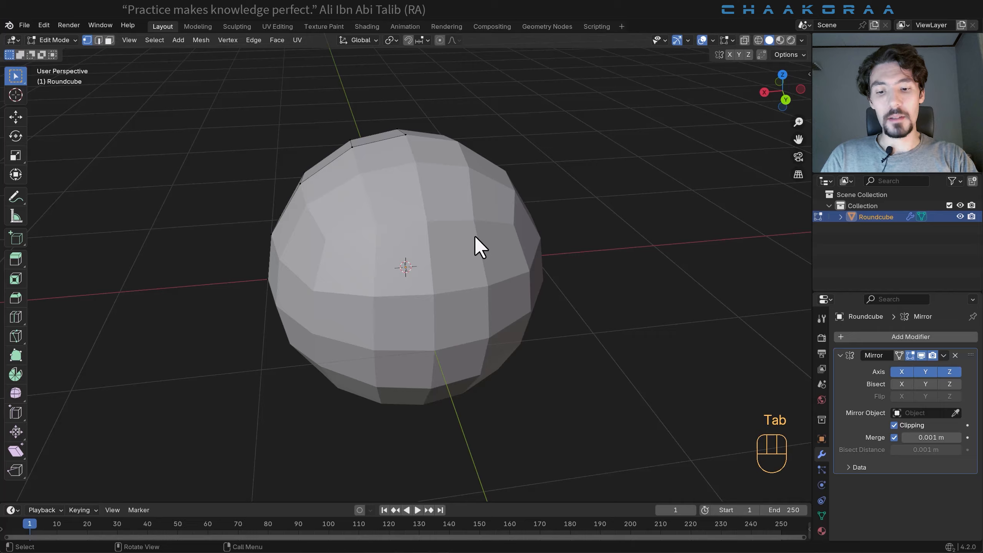
pyautogui.press('KP_7')
pyautogui.scroll(4, 475, 235)
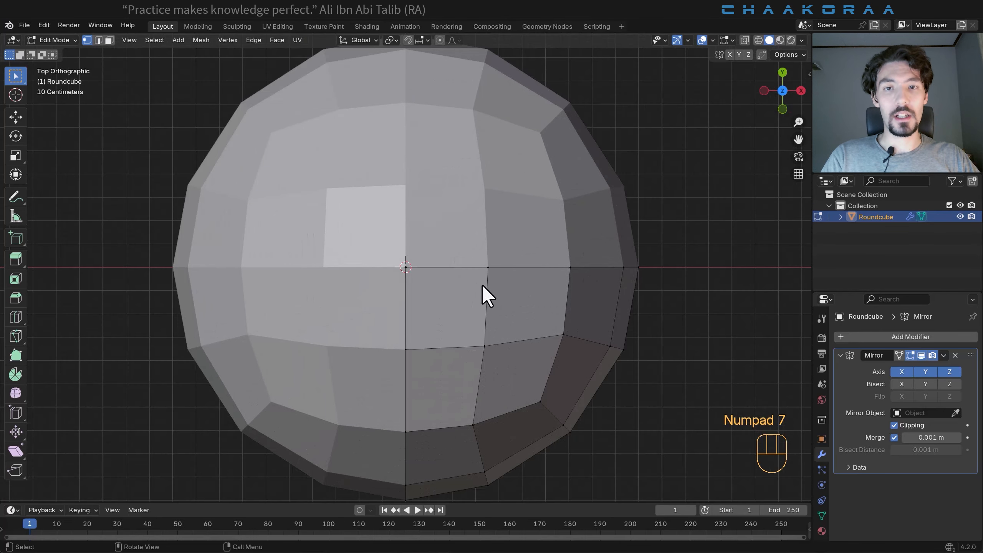
pyautogui.keyDown('shift'); pyautogui.moveTo(491, 316); pyautogui.dragTo(495, 327, button='middle'); pyautogui.keyUp('shift')
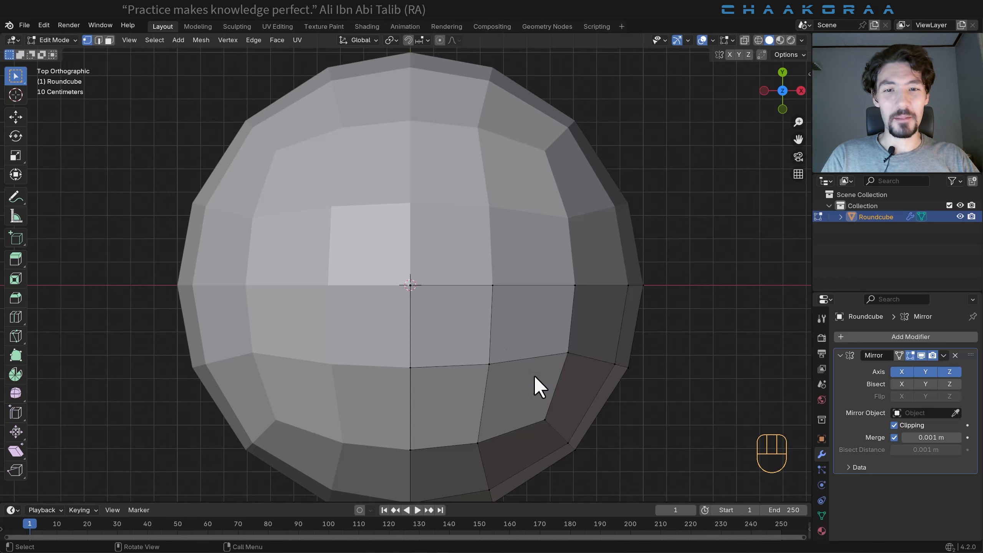
pyautogui.press('k')
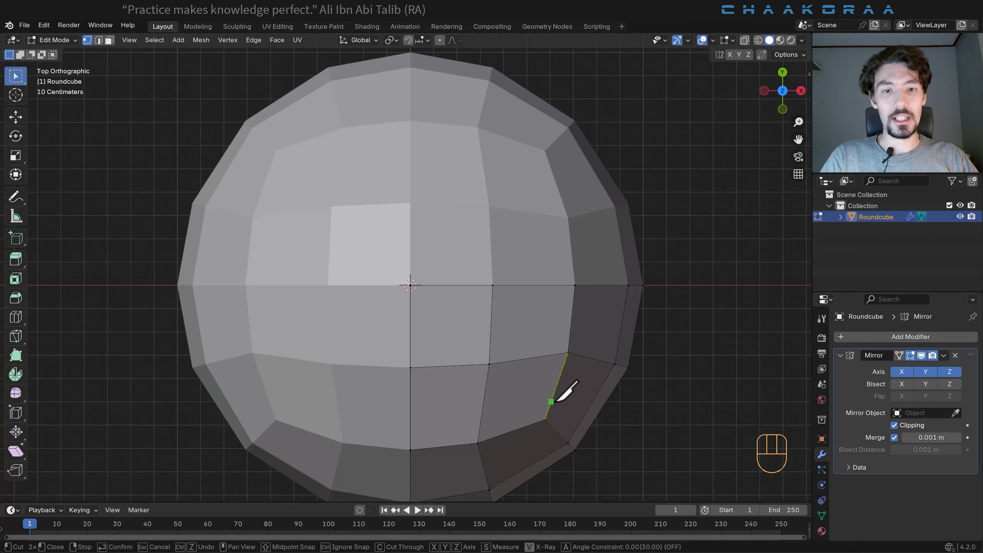
pyautogui.click(544, 419)
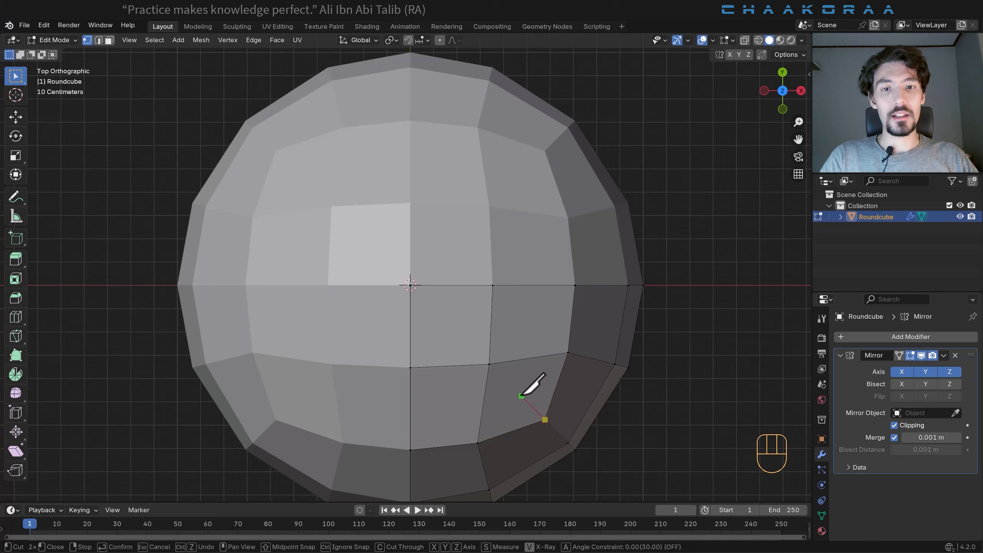
pyautogui.click(489, 363)
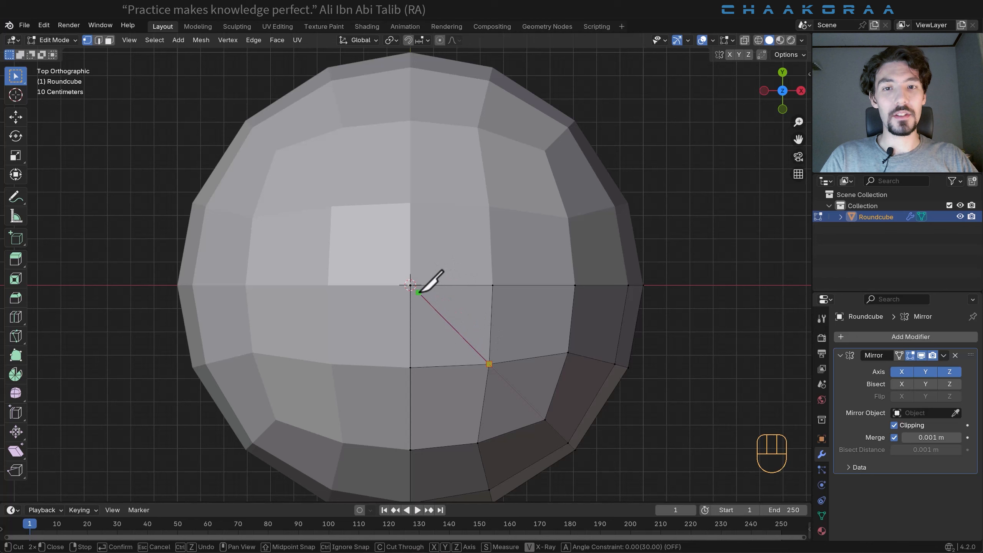
pyautogui.click(455, 286)
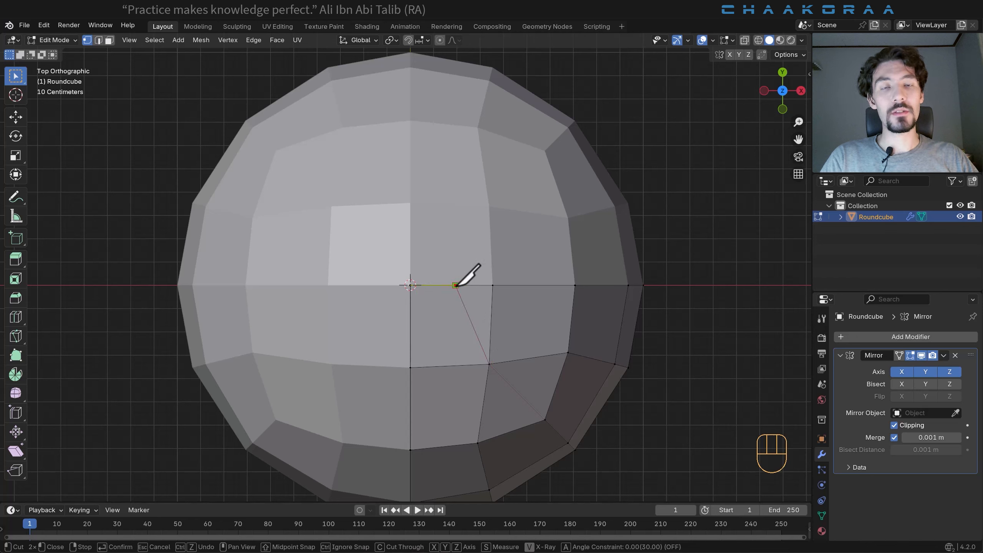
pyautogui.press('Return')
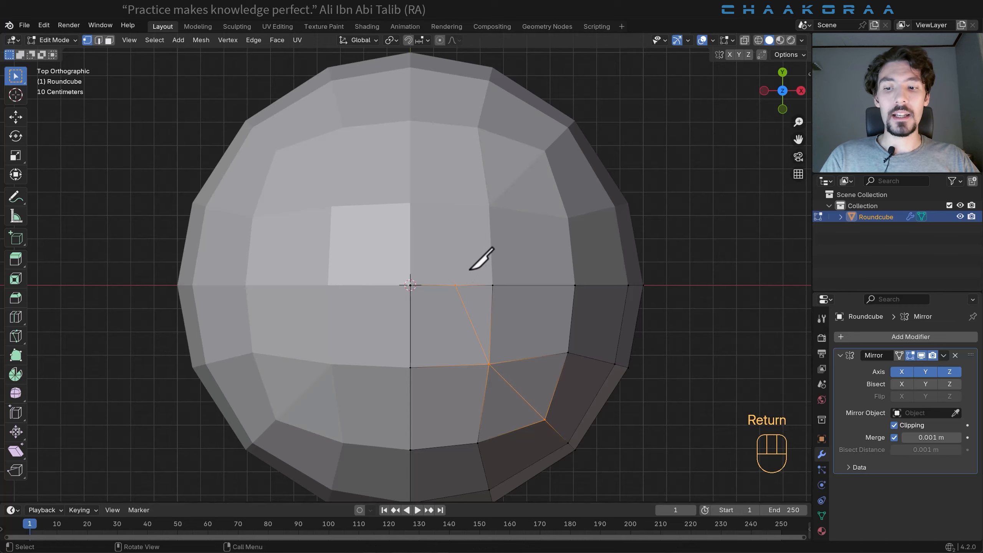
# Return to Object Mode and apply the Mirror modifier to the sphere.
pyautogui.press('Tab')
pyautogui.scroll(-3, 542, 322)
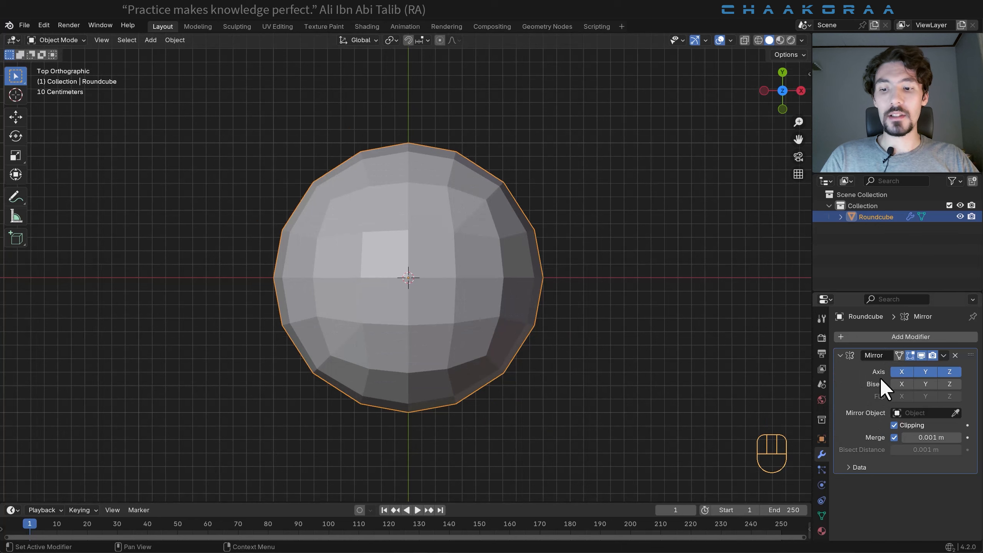
pyautogui.hotkey('ctrl', 'a')
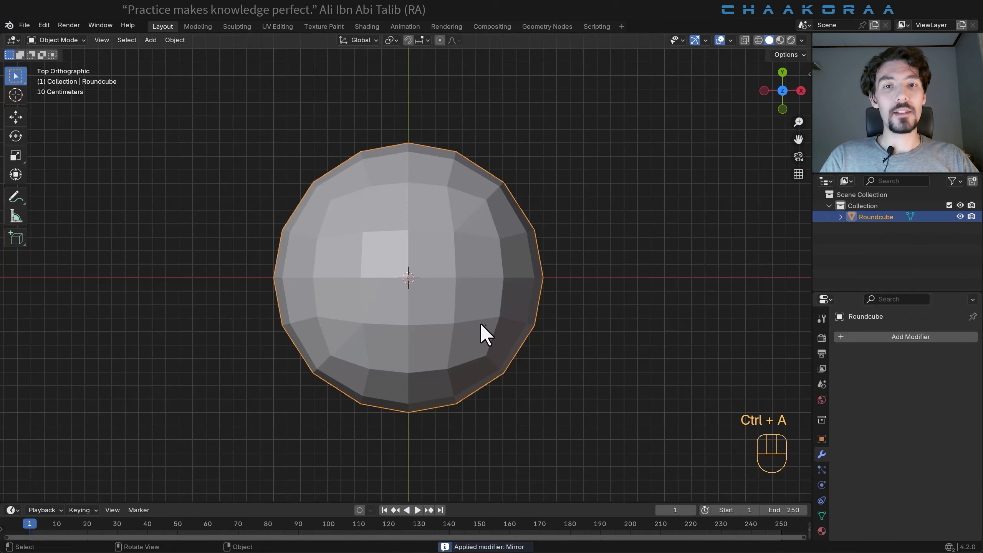
pyautogui.moveTo(473, 325); pyautogui.dragTo(479, 300, button='middle')
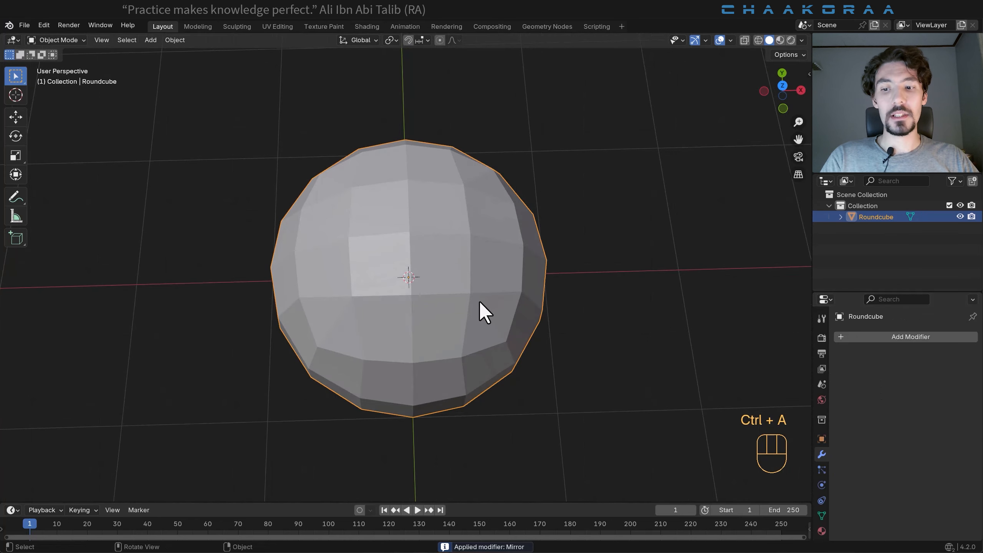
# In Edit Mode, select the whole mesh and apply To Sphere with a factor of 1.
pyautogui.press('Tab')
pyautogui.moveTo(479, 377); pyautogui.dragTo(476, 353, button='middle')
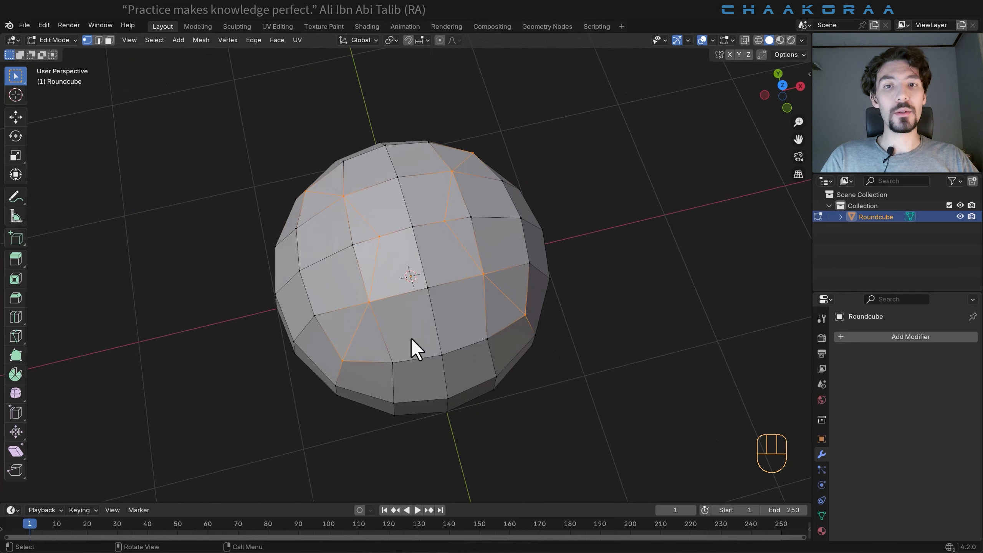
pyautogui.moveTo(411, 338); pyautogui.dragTo(405, 298, button='middle')
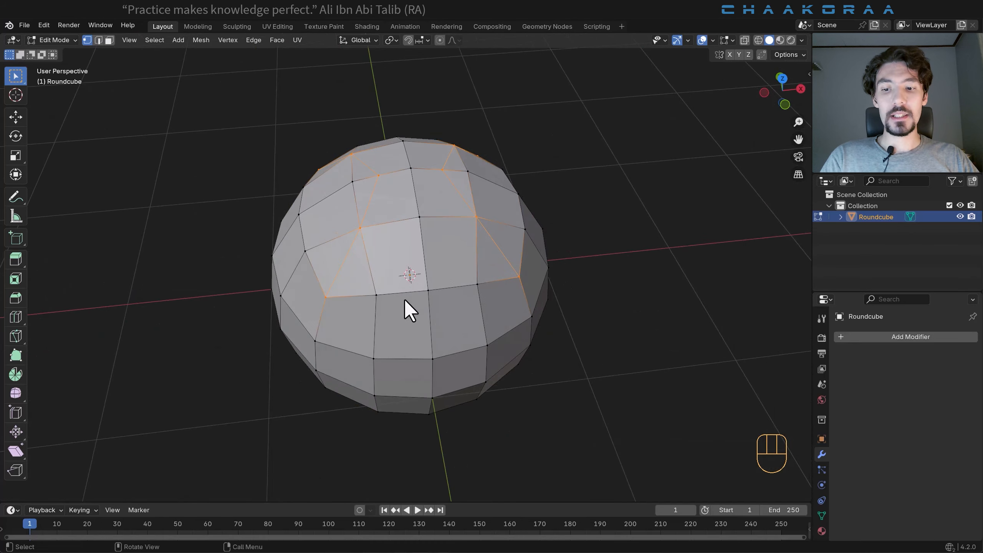
pyautogui.press('a')
pyautogui.moveTo(412, 333); pyautogui.dragTo(467, 320, button='middle')
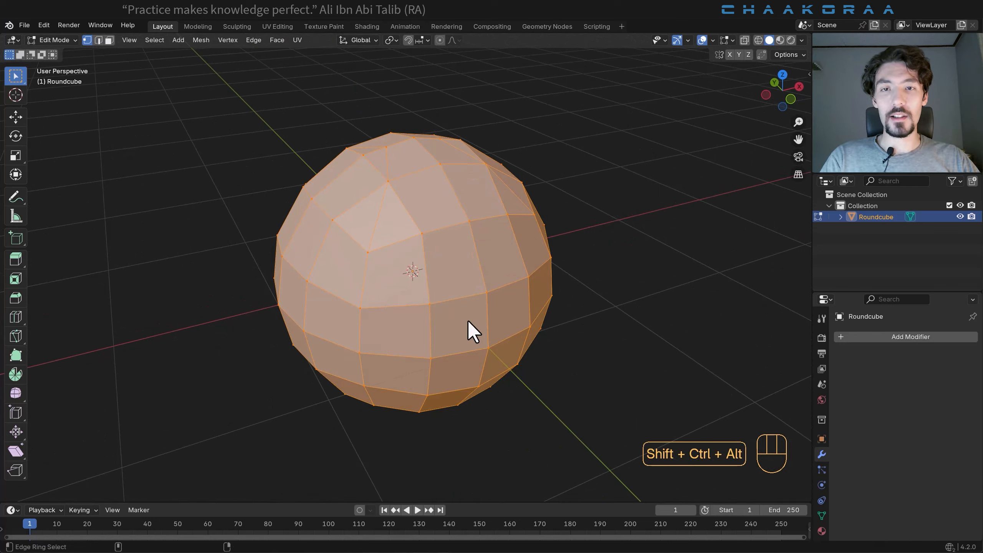
pyautogui.hotkey('ctrl', 'shift', 'alt', 's')
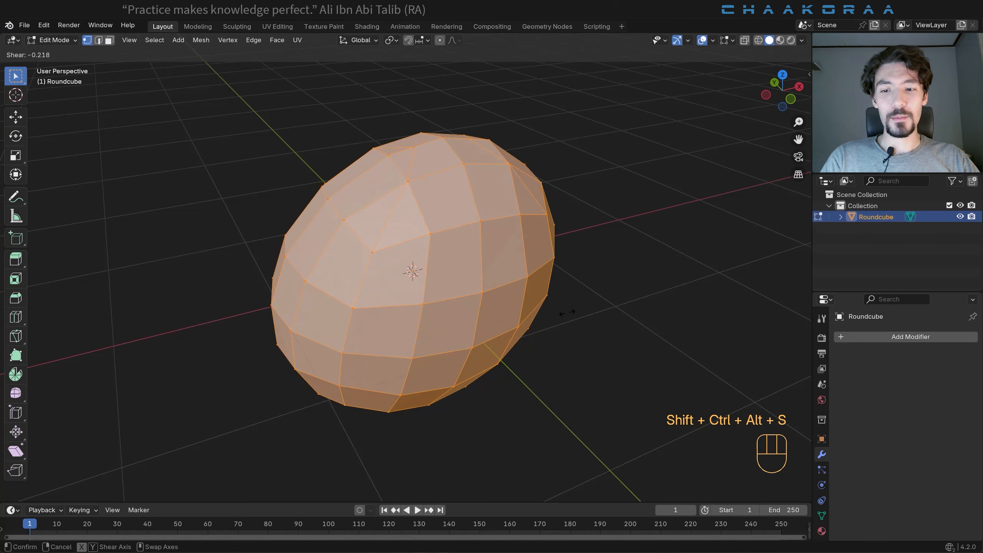
pyautogui.rightClick(567, 311)
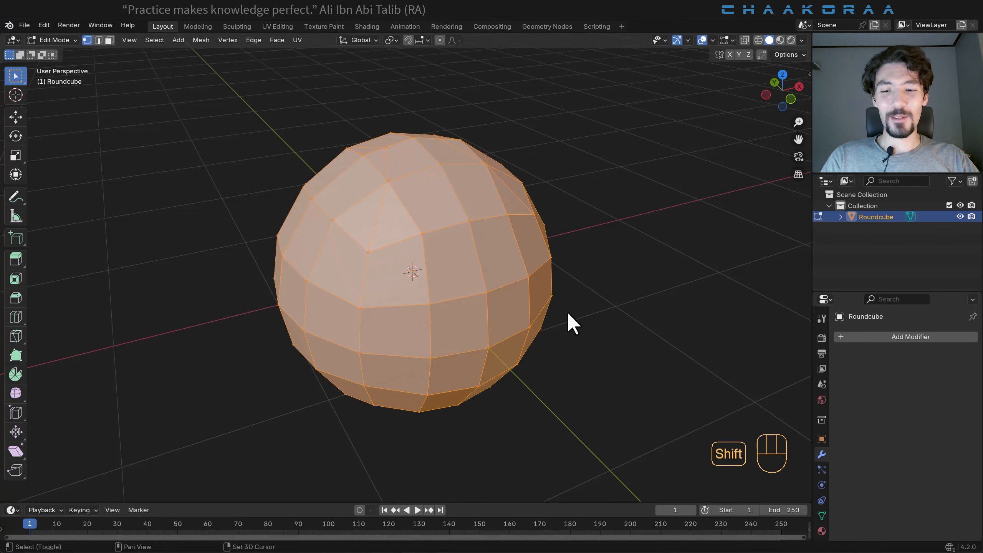
pyautogui.hotkey('shift', 'alt', 's')
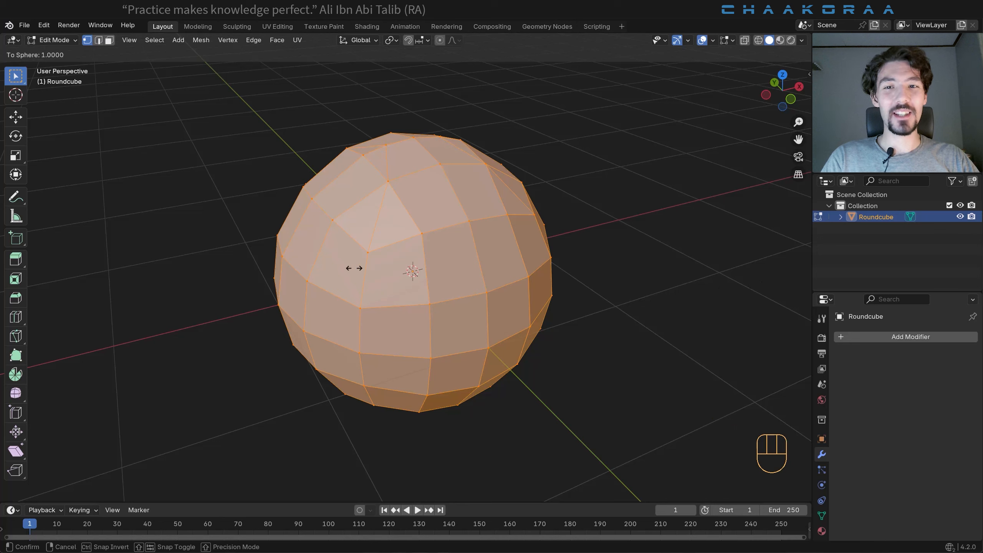
pyautogui.click(720, 251)
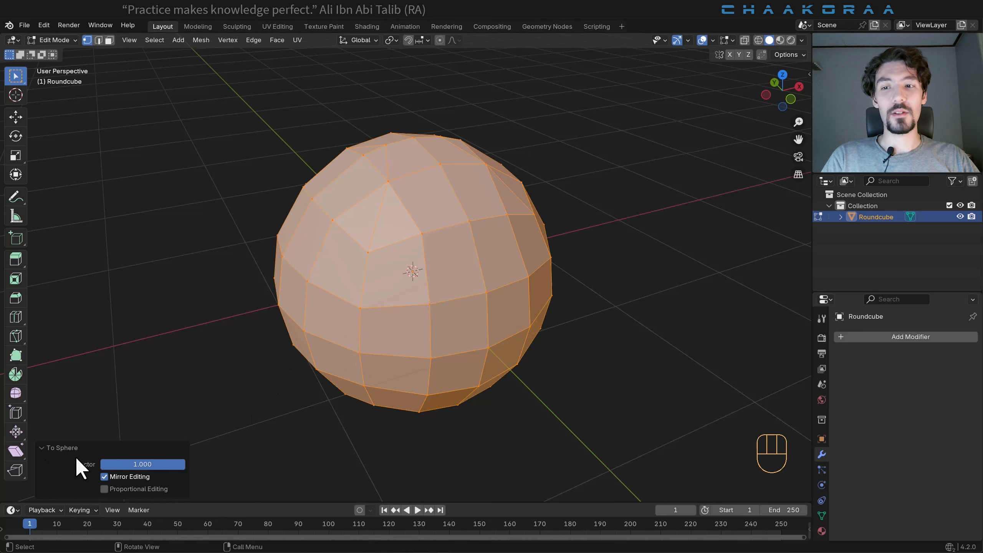
pyautogui.moveTo(146, 467); pyautogui.dragTo(183, 467)
# Switch to edge selection and select the angled edge loops formed by the knife cuts around the sphere.
pyautogui.moveTo(439, 228); pyautogui.dragTo(446, 263, button='middle')
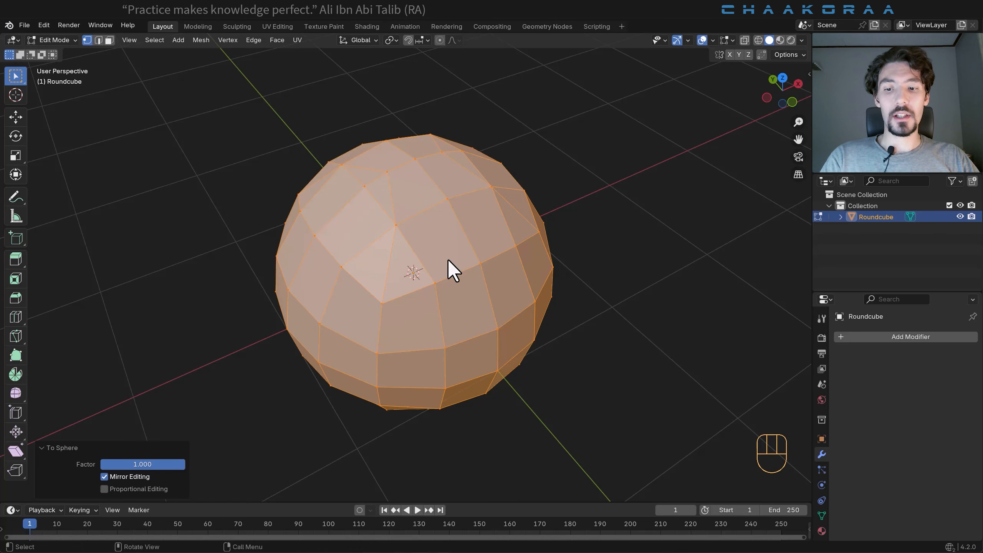
pyautogui.press('2')
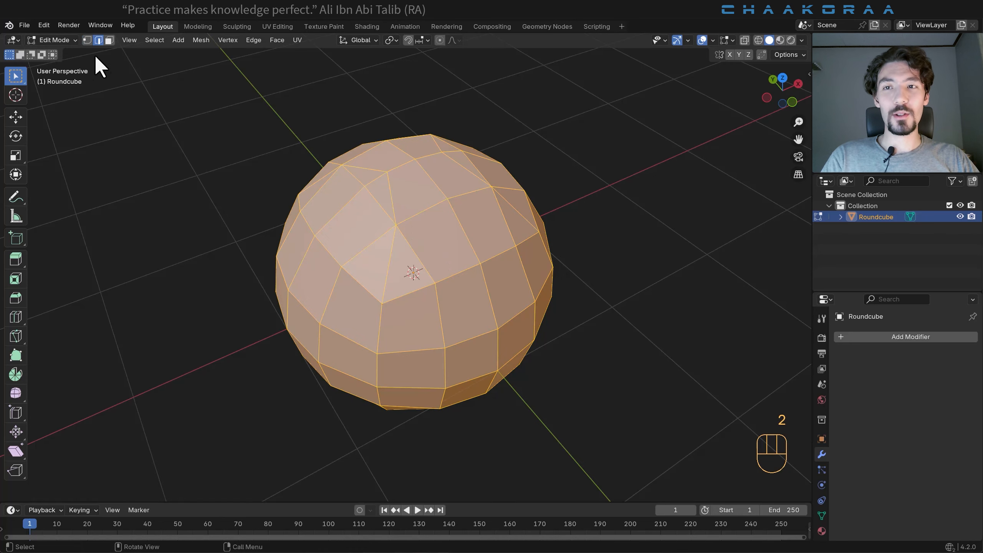
pyautogui.keyDown('alt'); pyautogui.click(393, 196); pyautogui.keyUp('alt')
pyautogui.keyDown('alt'); pyautogui.keyDown('shift'); pyautogui.click(464, 169); pyautogui.keyUp('shift'); pyautogui.keyUp('alt')
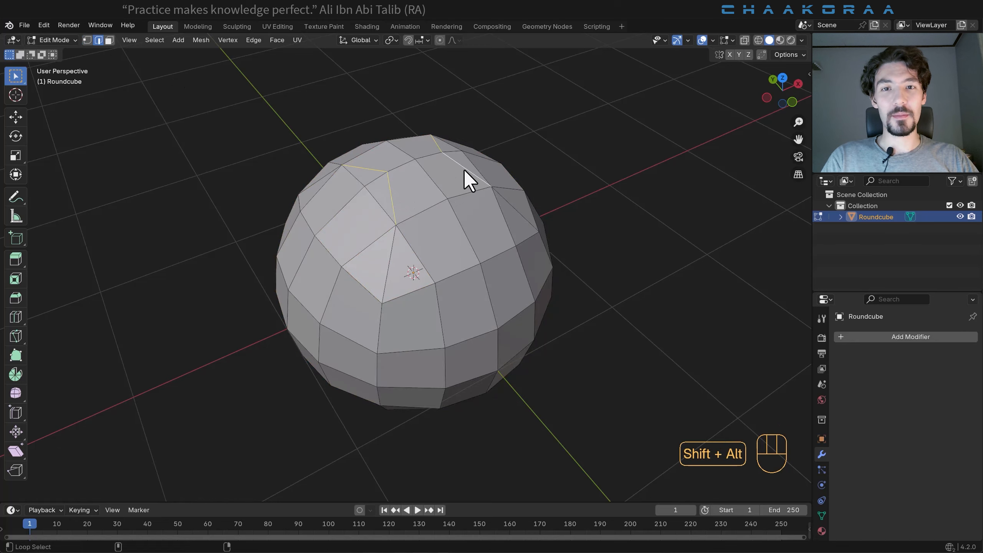
pyautogui.moveTo(417, 259); pyautogui.dragTo(387, 235, button='middle')
pyautogui.moveTo(485, 239); pyautogui.dragTo(443, 282, button='middle')
pyautogui.keyDown('alt'); pyautogui.keyDown('shift'); pyautogui.click(444, 282); pyautogui.keyUp('shift'); pyautogui.keyUp('alt')
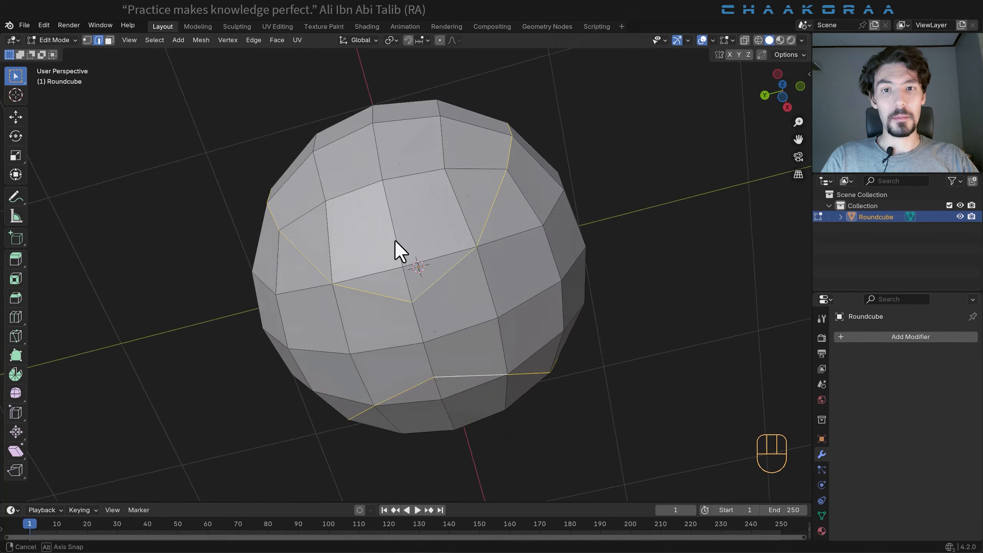
# Add the two central edge loops that cross at the top of the sphere along the X and Y axes to the selection.
pyautogui.moveTo(395, 242); pyautogui.dragTo(479, 265, button='middle')
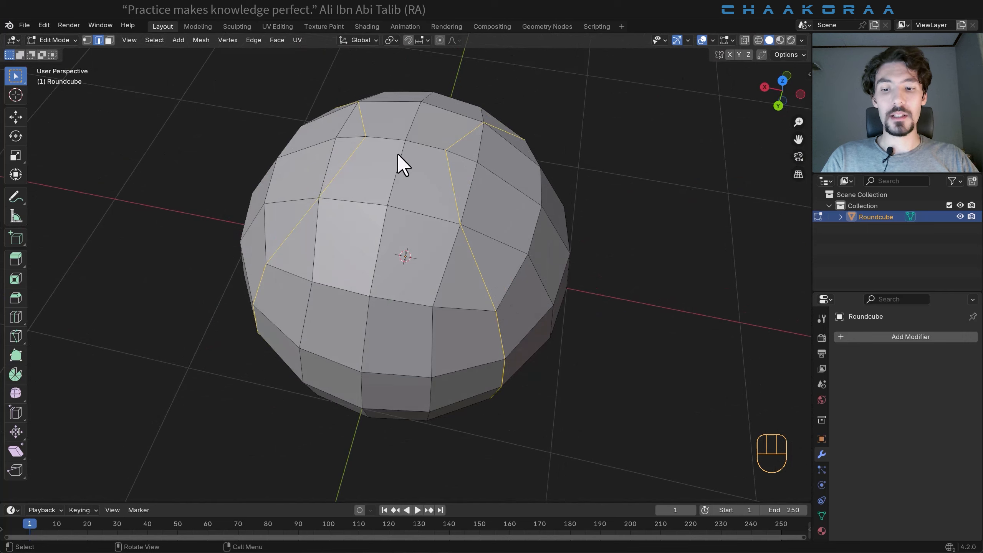
pyautogui.press('shift')
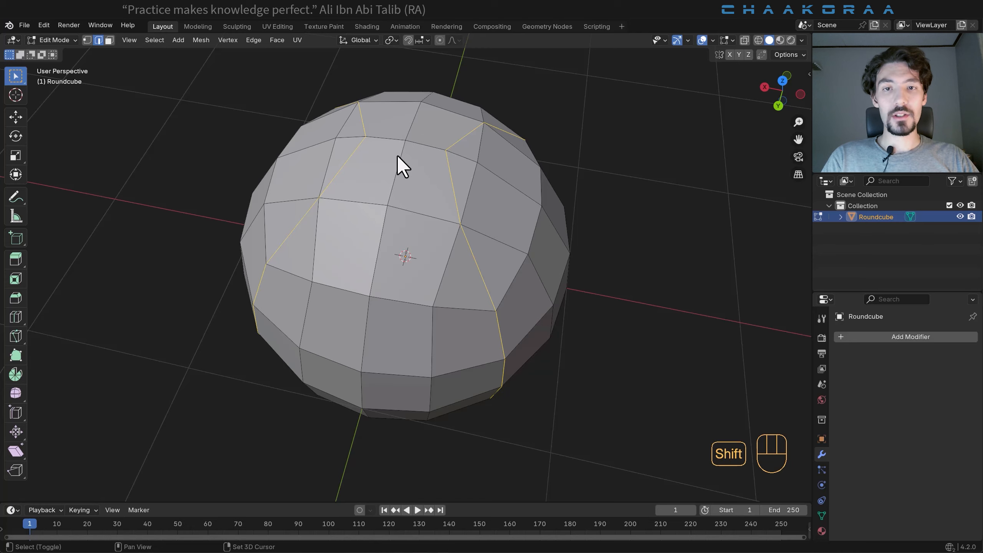
pyautogui.keyDown('alt'); pyautogui.keyDown('shift'); pyautogui.click(390, 165); pyautogui.keyUp('shift'); pyautogui.keyUp('alt')
pyautogui.moveTo(450, 213); pyautogui.dragTo(417, 157, button='middle')
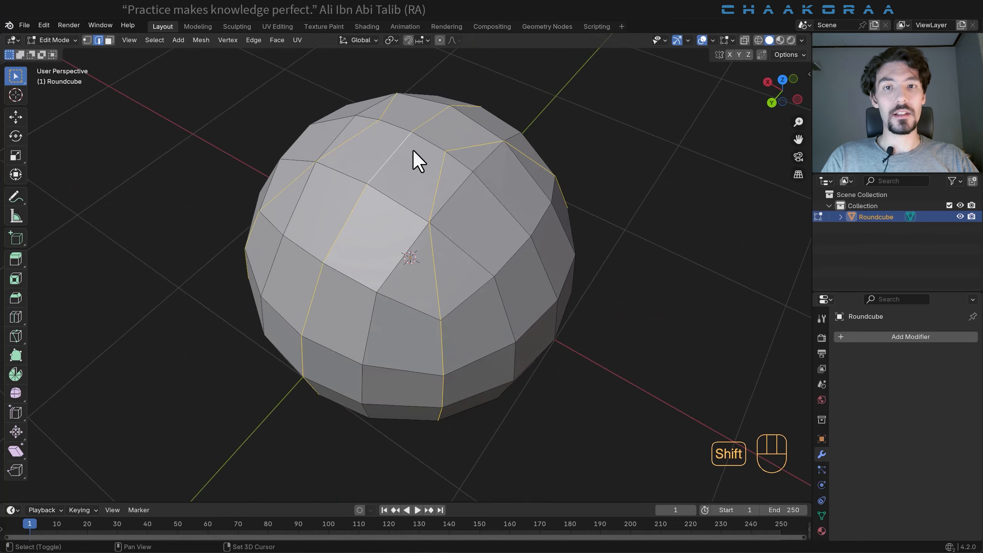
pyautogui.hotkey('shift', 'alt')
pyautogui.keyDown('alt'); pyautogui.keyDown('shift'); pyautogui.click(427, 138); pyautogui.keyUp('shift'); pyautogui.keyUp('alt')
# Bevel the selected edge loops with 2 segments and a width of about 0.0168 m.
pyautogui.moveTo(462, 247); pyautogui.dragTo(428, 266, button='middle')
pyautogui.scroll(2, 460, 239)
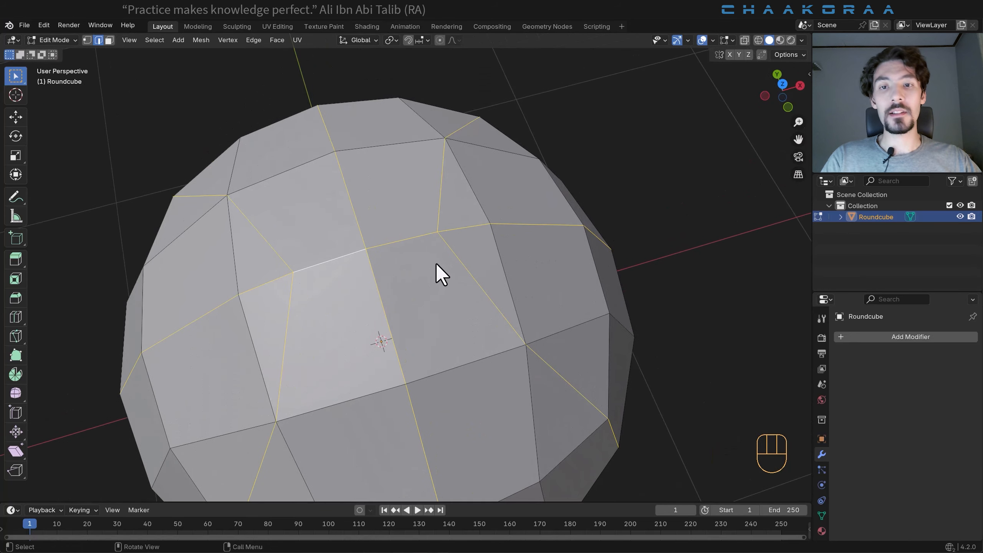
pyautogui.scroll(2, 436, 263)
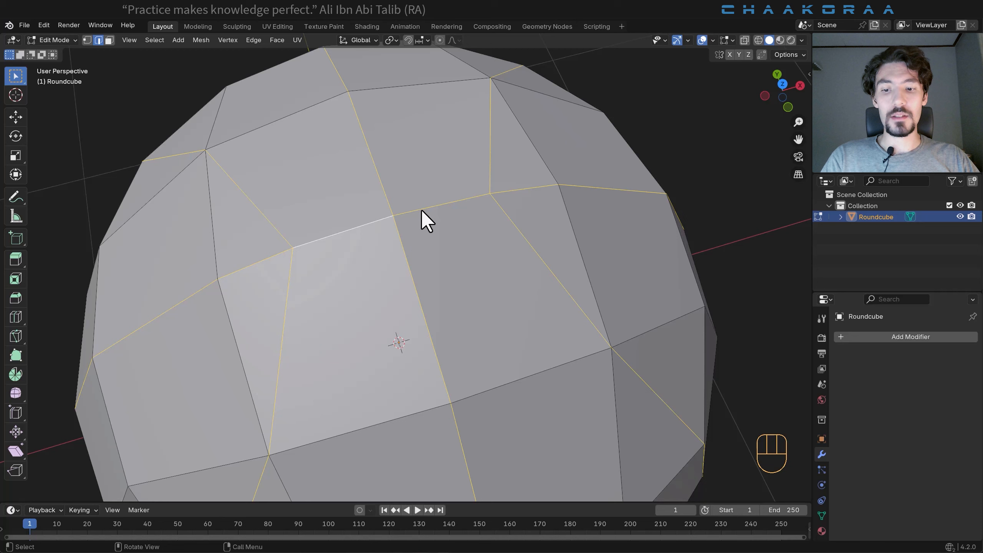
pyautogui.hotkey('ctrl', 'b')
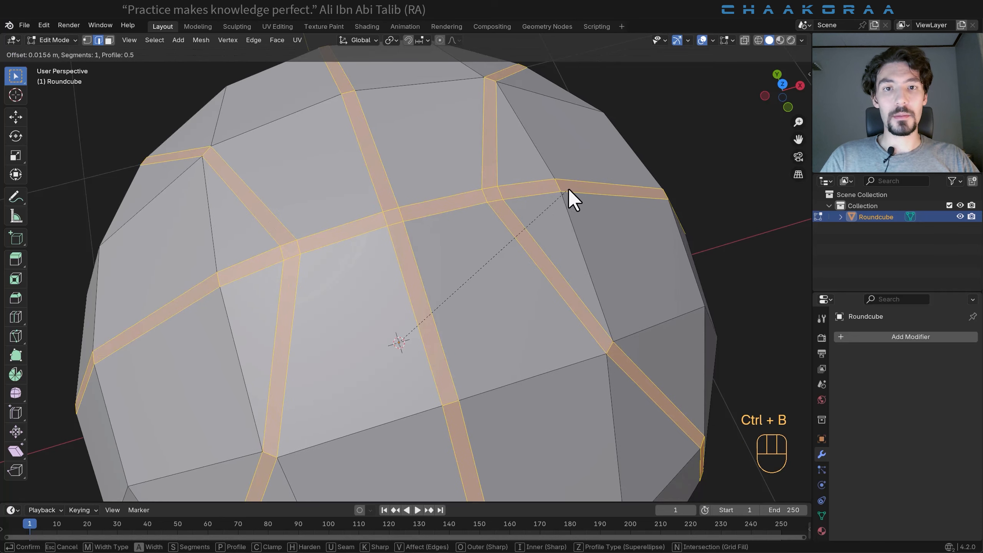
pyautogui.scroll(1, 569, 188)
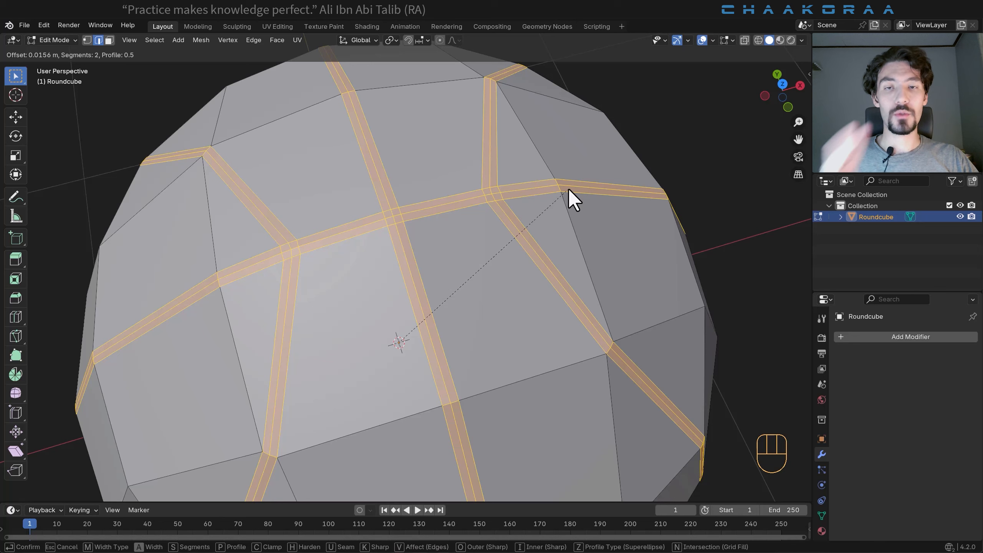
pyautogui.press('shift')
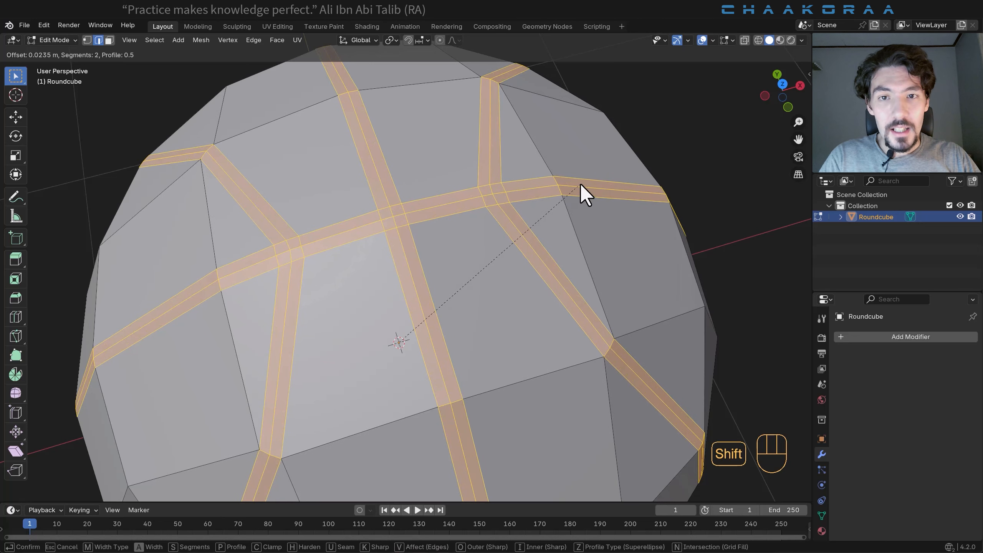
pyautogui.click(562, 192)
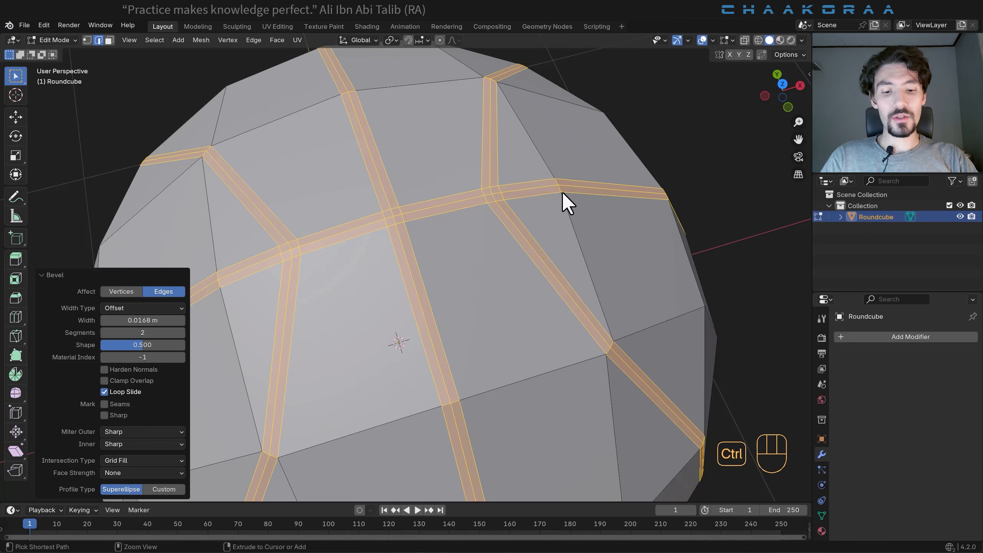
# Reduce the selection to the seams' centre lines and shrink them about 0.0332 m inward to form grooves.
pyautogui.press('ctrl+KP_Subtract')
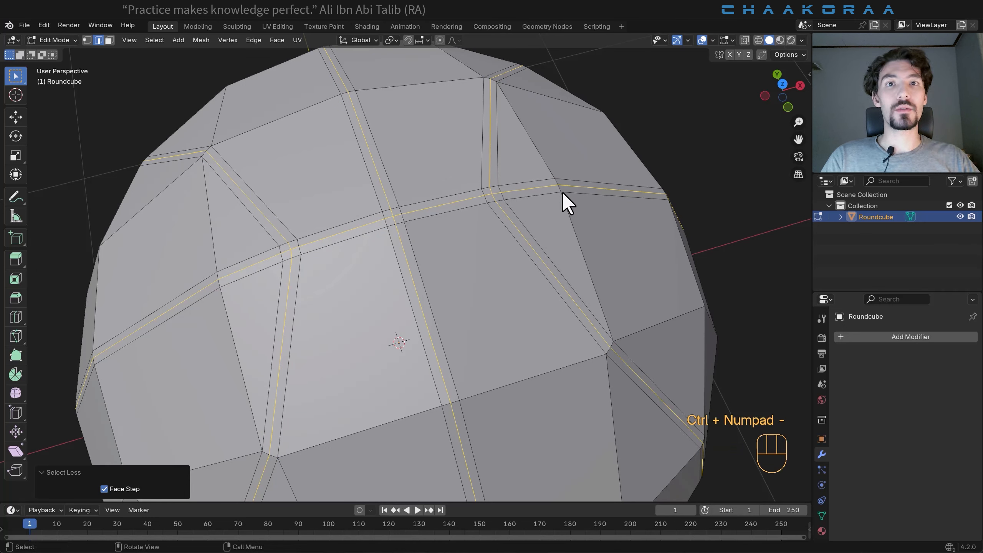
pyautogui.scroll(2, 376, 157)
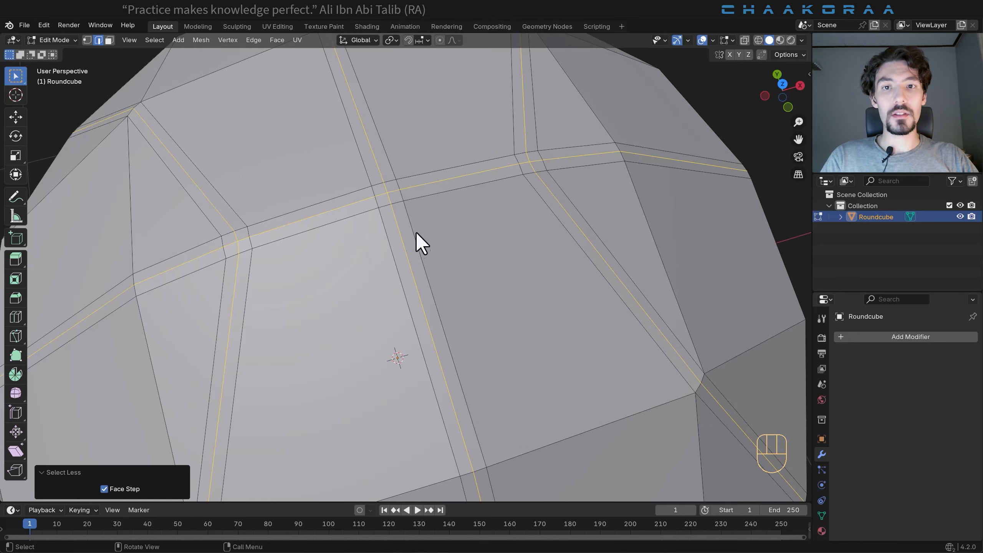
pyautogui.moveTo(416, 232); pyautogui.dragTo(537, 232, button='middle')
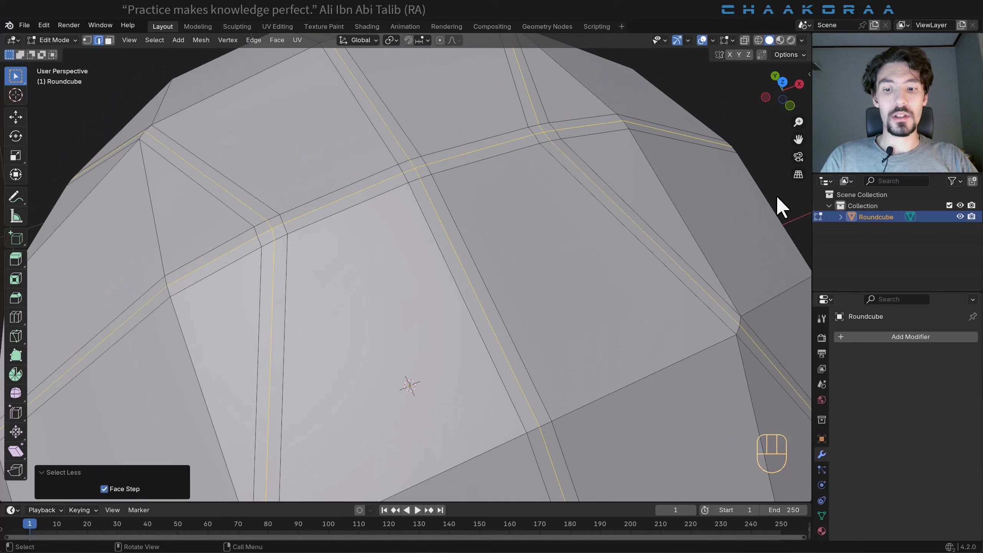
pyautogui.hotkey('alt', 's')
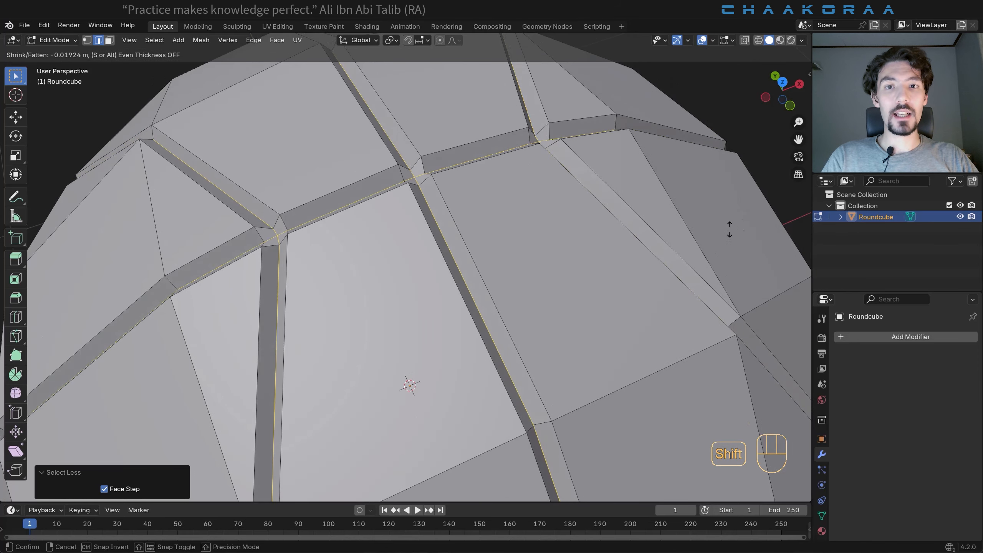
pyautogui.click(726, 254)
# Bevel the sunken seam centre lines with 1 segment and a width of about 0.0104 m.
pyautogui.moveTo(524, 242)
pyautogui.mouseDown(button='middle')
pyautogui.moveTo(589, 238)
pyautogui.moveTo(588, 275)
pyautogui.moveTo(557, 235)
pyautogui.moveTo(508, 240)
pyautogui.mouseUp(button='middle')
pyautogui.scroll(2, 557, 234)
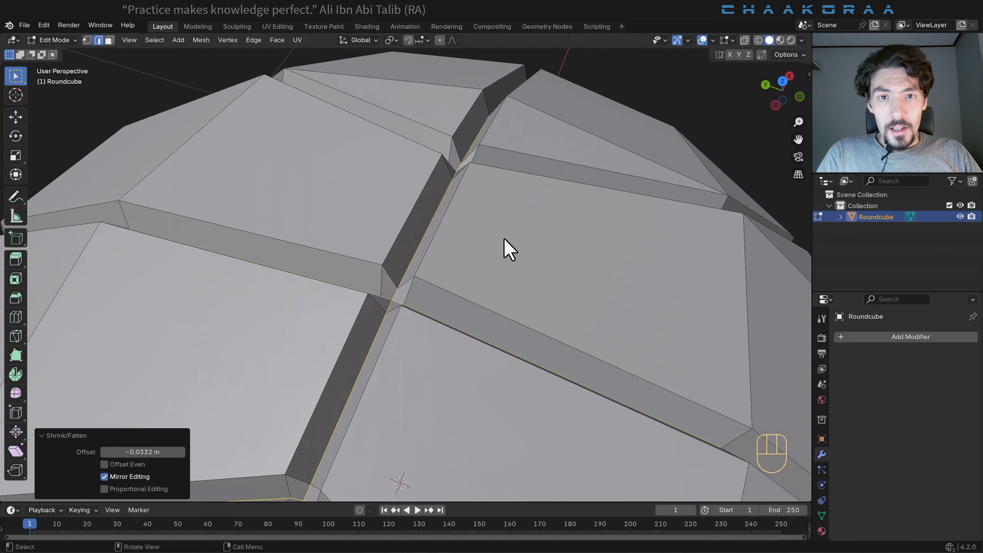
pyautogui.hotkey('ctrl', 'b')
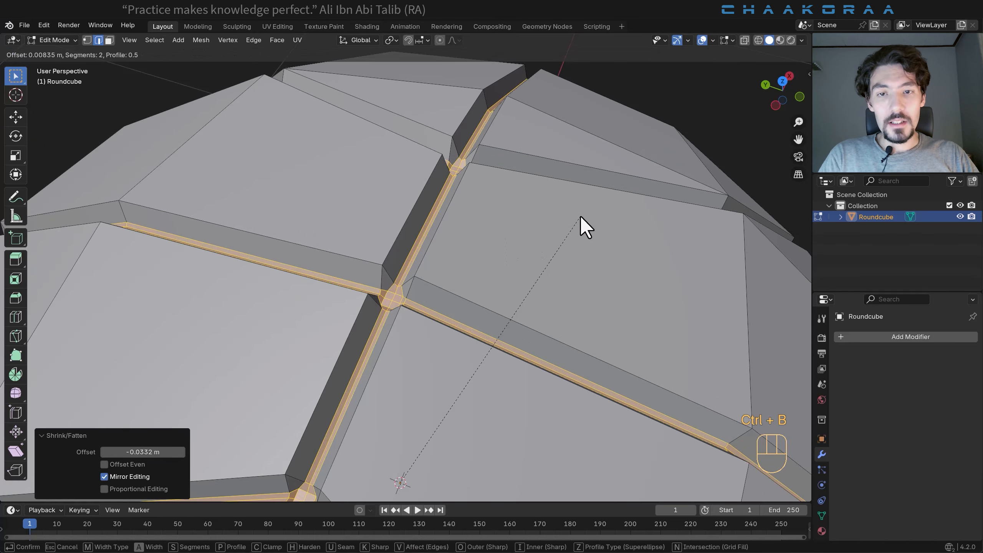
pyautogui.scroll(-1, 581, 216)
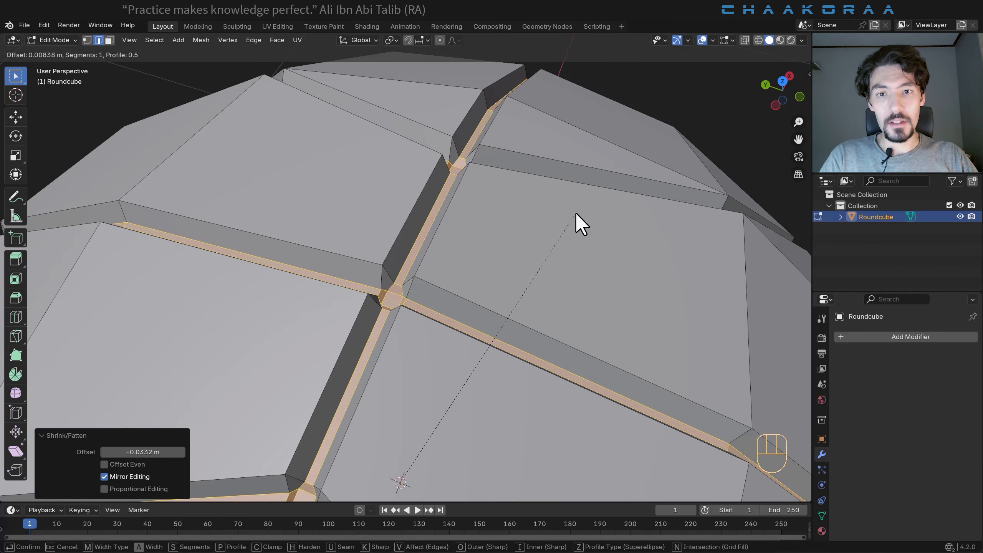
pyautogui.press('shift')
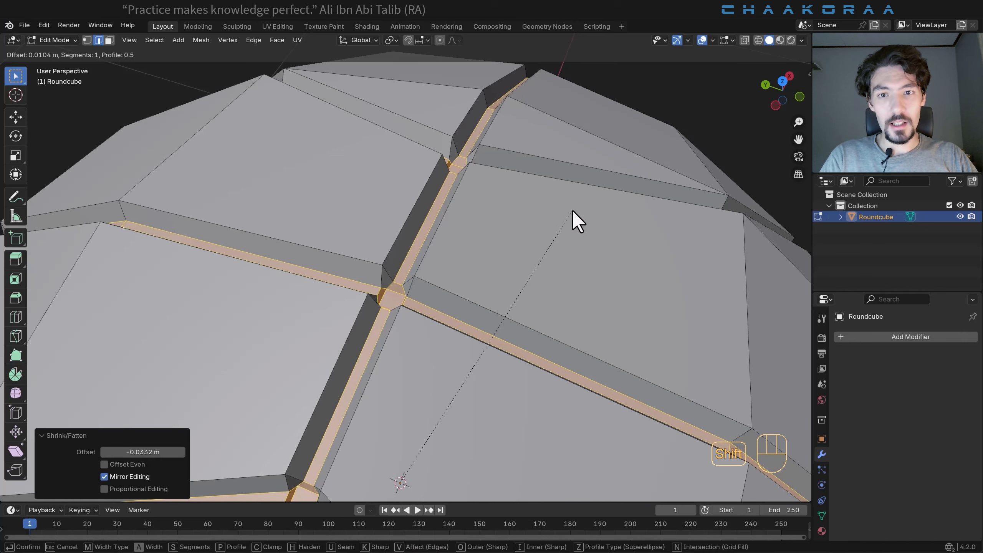
pyautogui.click(573, 220)
# Inspect the grooves and their flat floors across the ball in both Object Mode and Edit Mode.
pyautogui.moveTo(542, 237); pyautogui.dragTo(586, 228, button='middle')
pyautogui.scroll(-5, 586, 229)
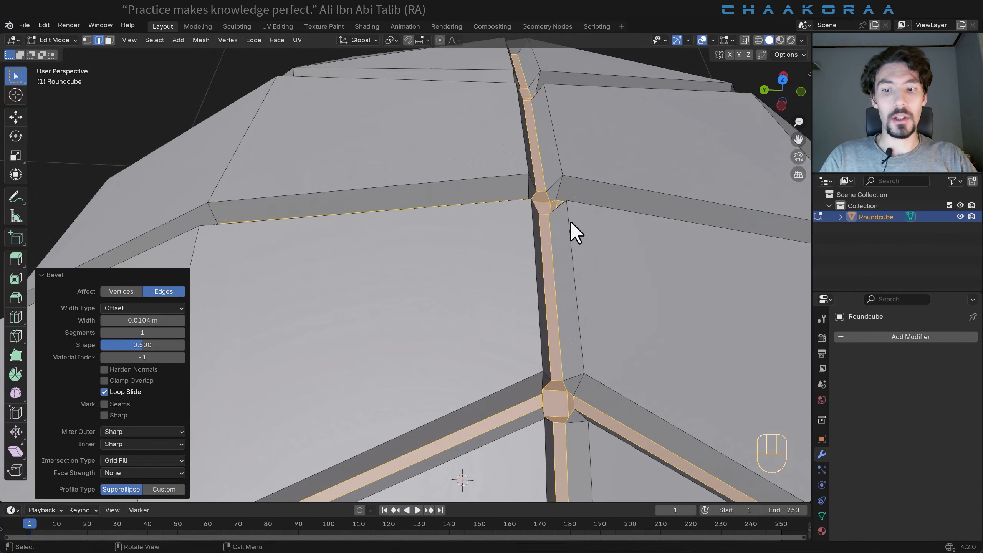
pyautogui.scroll(-2, 563, 272)
pyautogui.press('Tab')
pyautogui.moveTo(548, 308); pyautogui.dragTo(515, 340, button='middle')
pyautogui.scroll(-4, 512, 240)
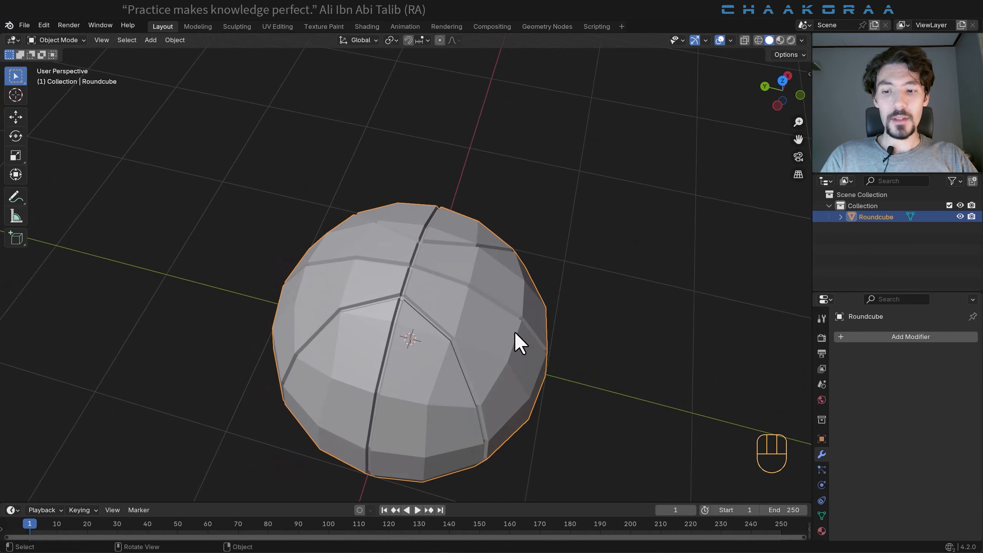
pyautogui.press('Tab')
pyautogui.keyDown('shift'); pyautogui.moveTo(487, 391); pyautogui.dragTo(494, 314, button='middle'); pyautogui.keyUp('shift')
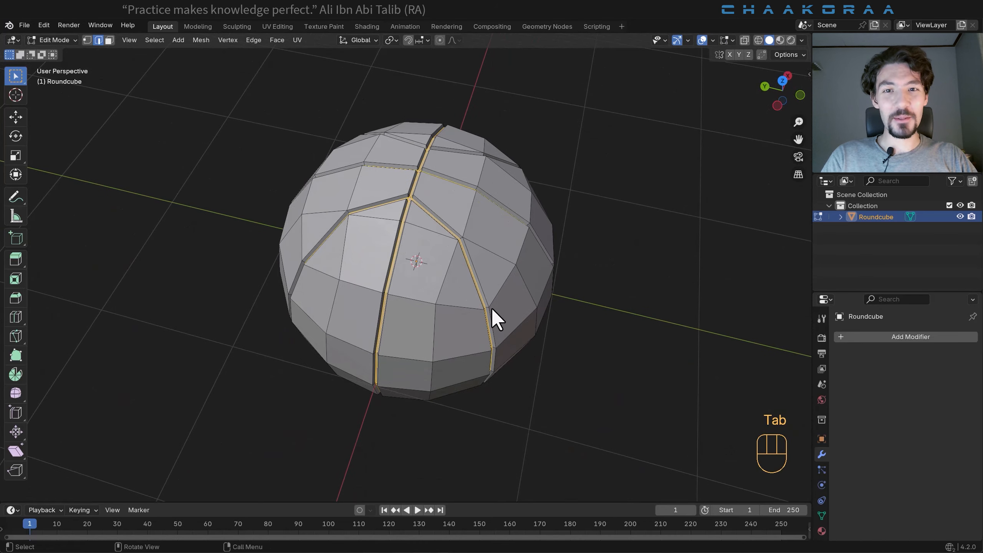
pyautogui.scroll(4, 500, 303)
pyautogui.scroll(1, 494, 328)
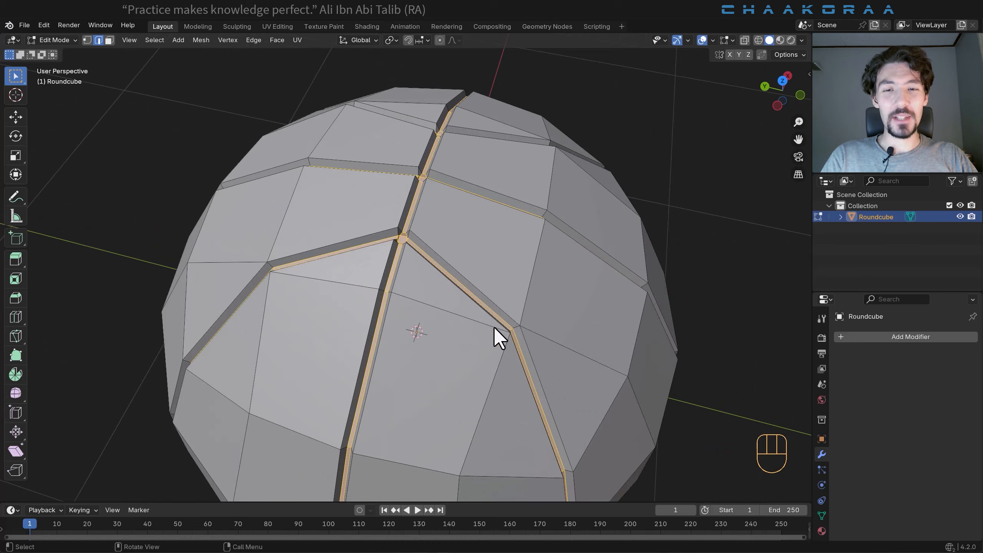
pyautogui.moveTo(452, 292); pyautogui.dragTo(454, 259, button='middle')
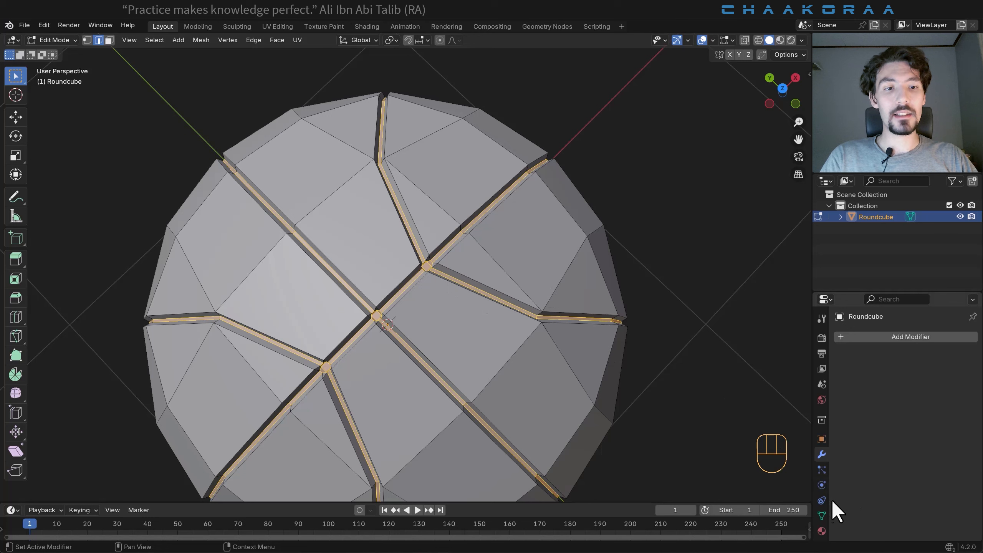
# Create a vertex group from the selected groove floor faces with weight 1, and test it by deselecting and reselecting them through the group.
pyautogui.click(821, 516)
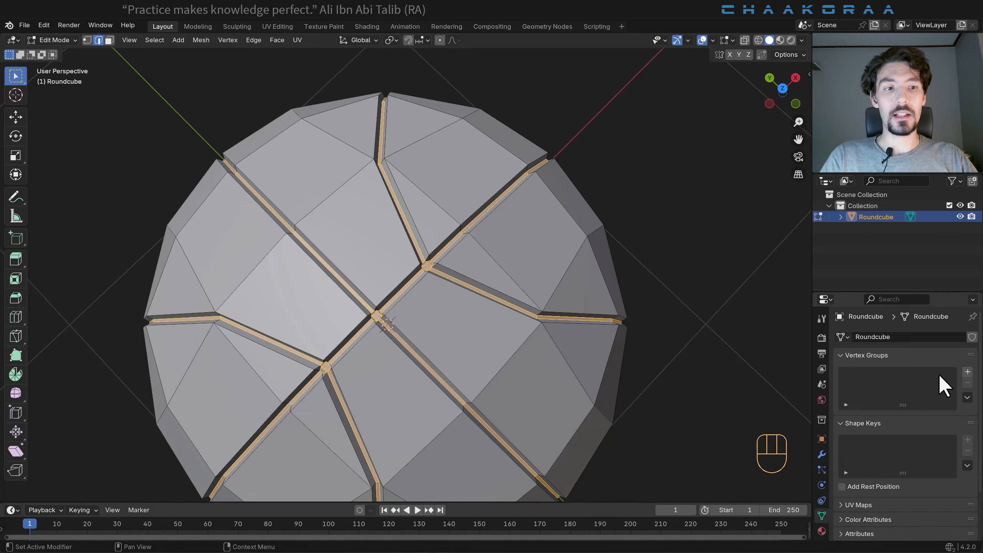
pyautogui.click(967, 371)
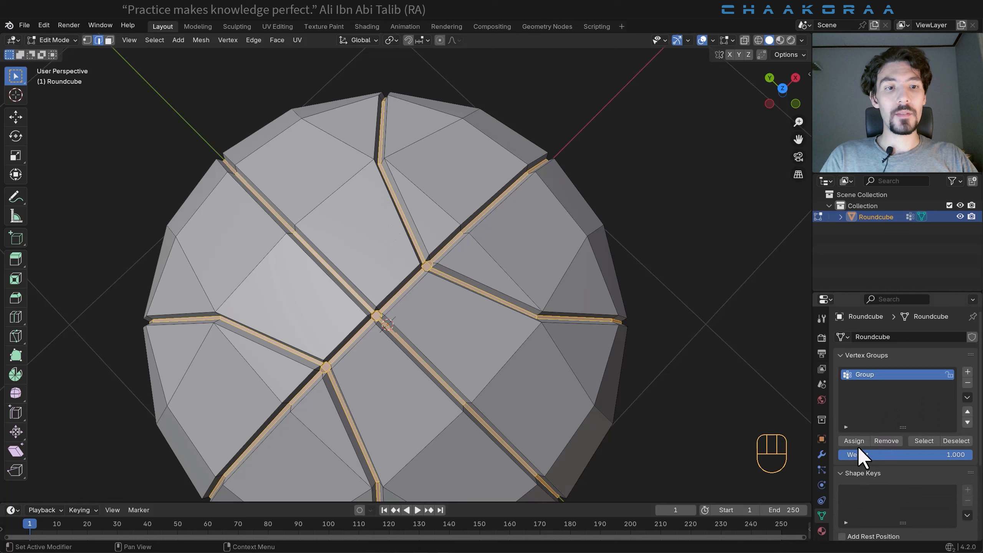
pyautogui.click(859, 444)
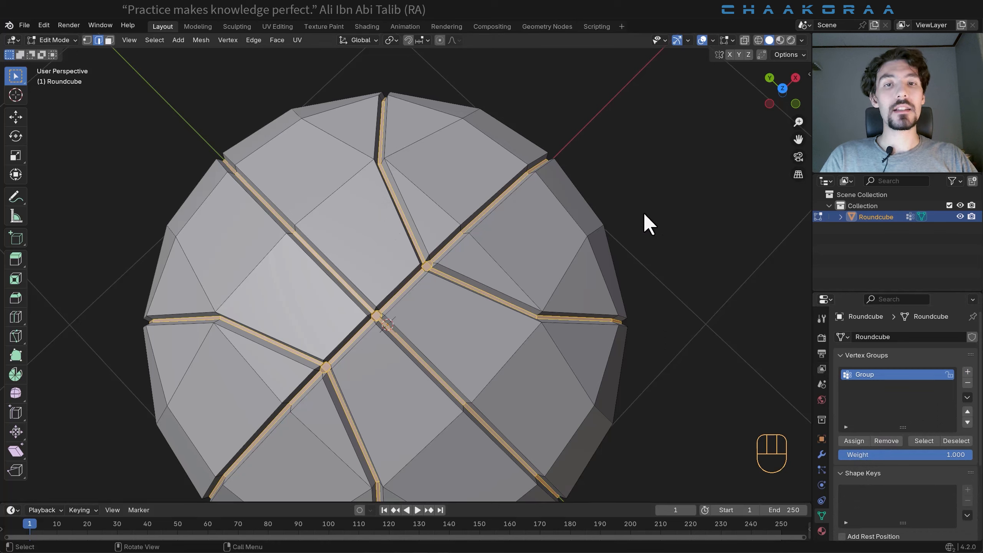
pyautogui.click(576, 122)
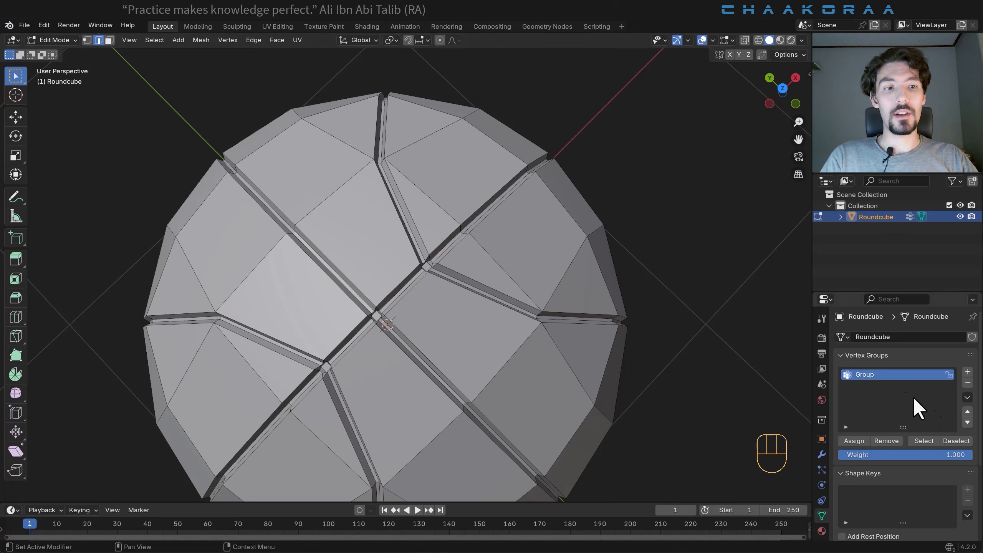
pyautogui.click(922, 441)
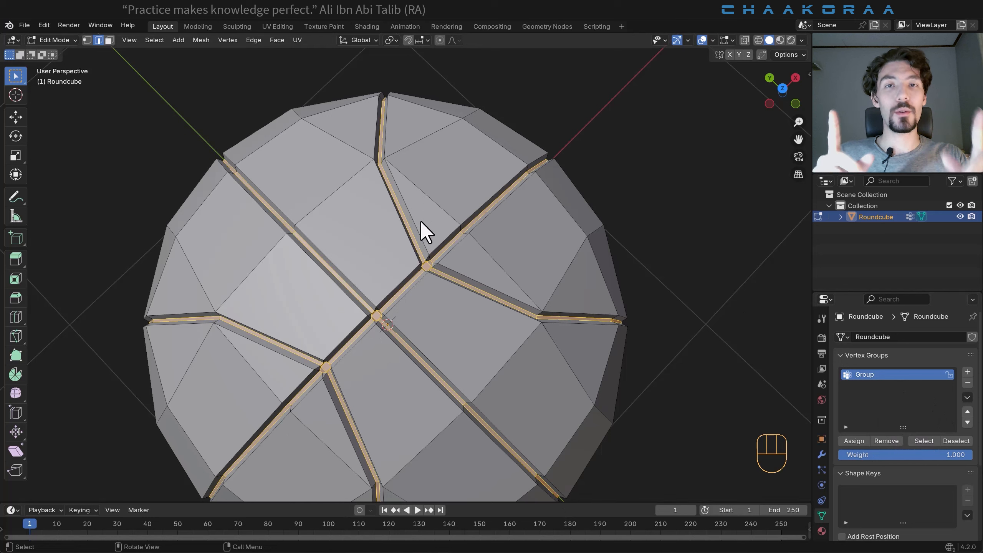
# Rename the groove floor's vertex group as Line.
pyautogui.doubleClick(871, 375)
pyautogui.write('Line')
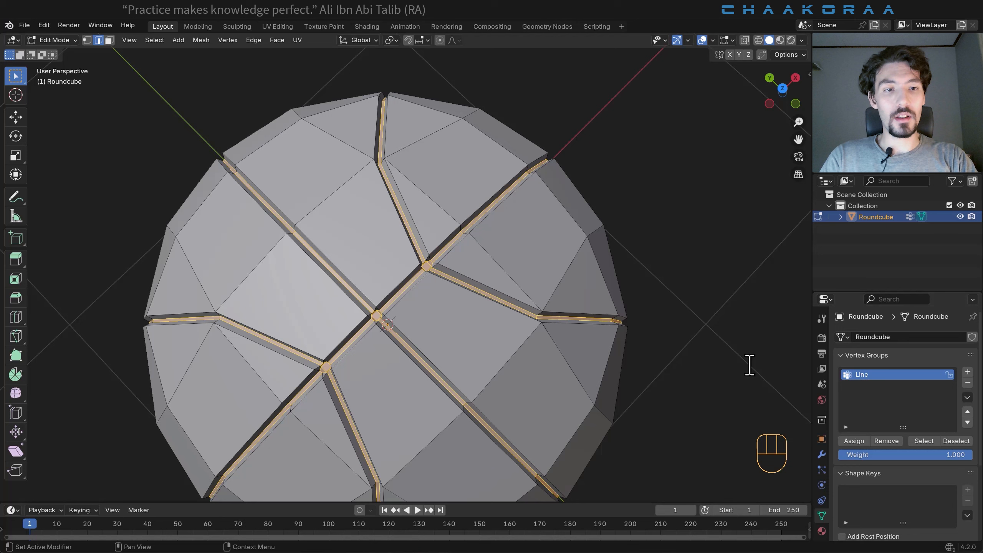
pyautogui.press('Return')
# Clear the selection, return to Object Mode, and give the ball a level 2 subdivision with smooth shading.
pyautogui.hotkey('alt', 'a')
pyautogui.press('Tab')
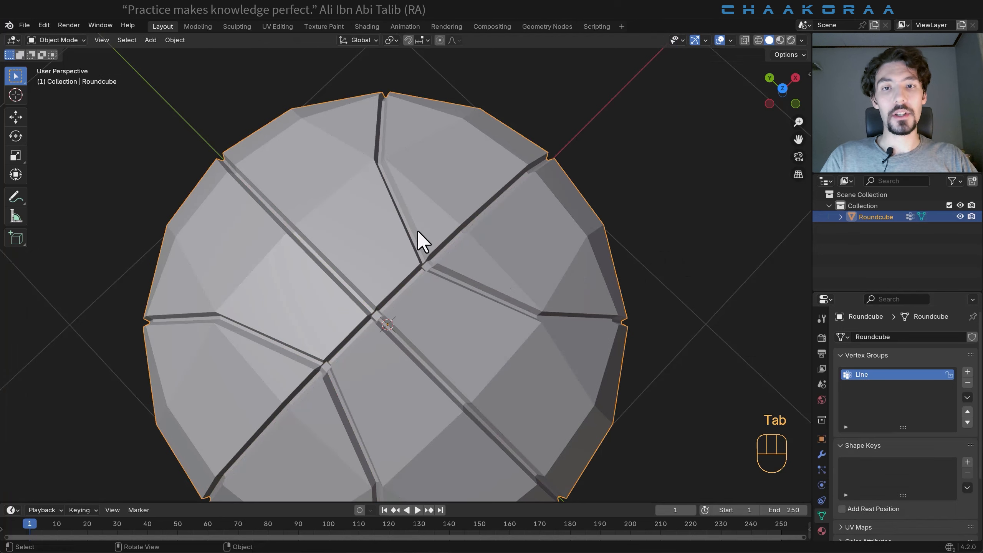
pyautogui.hotkey('ctrl', '2')
pyautogui.moveTo(446, 266); pyautogui.dragTo(446, 294, button='middle')
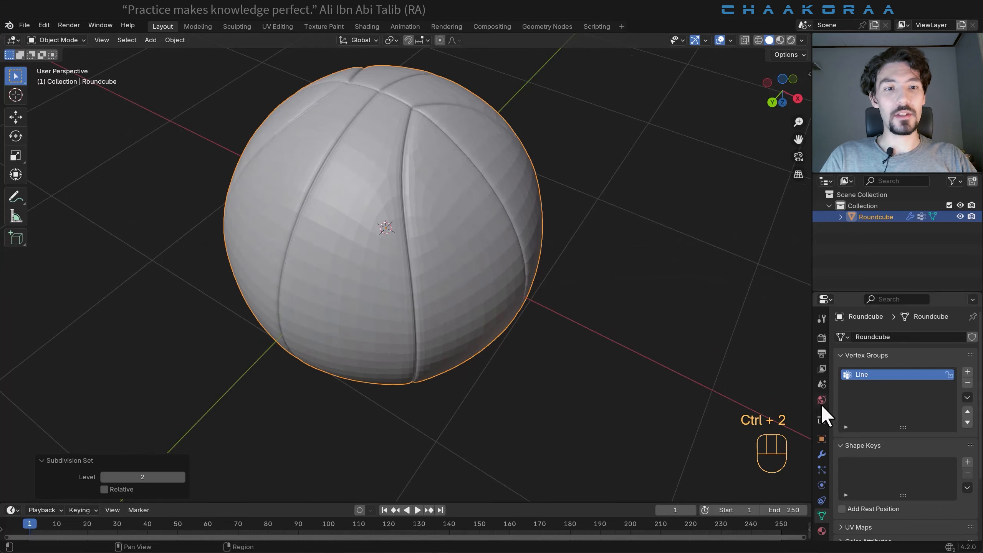
pyautogui.rightClick(420, 184)
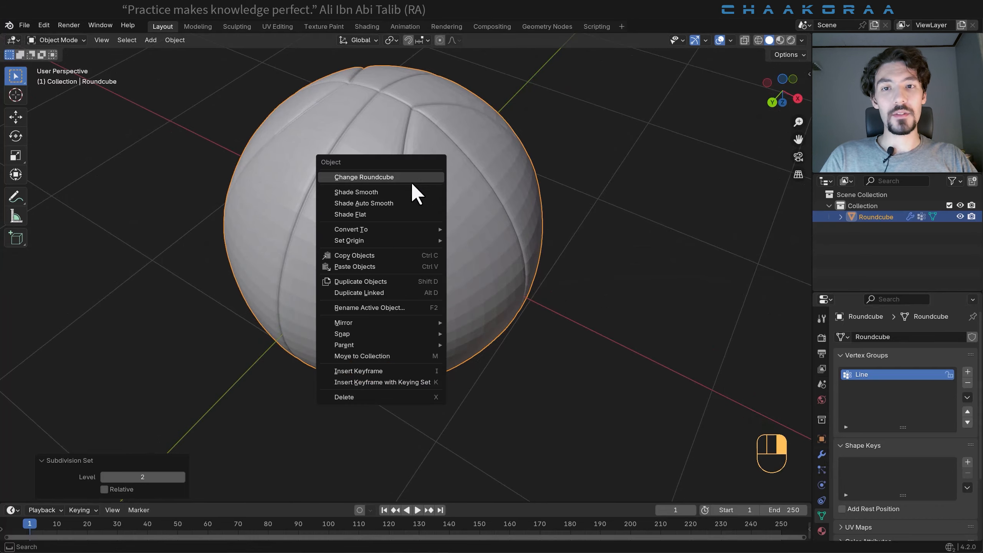
pyautogui.click(397, 194)
pyautogui.moveTo(396, 195); pyautogui.dragTo(405, 289, button='middle')
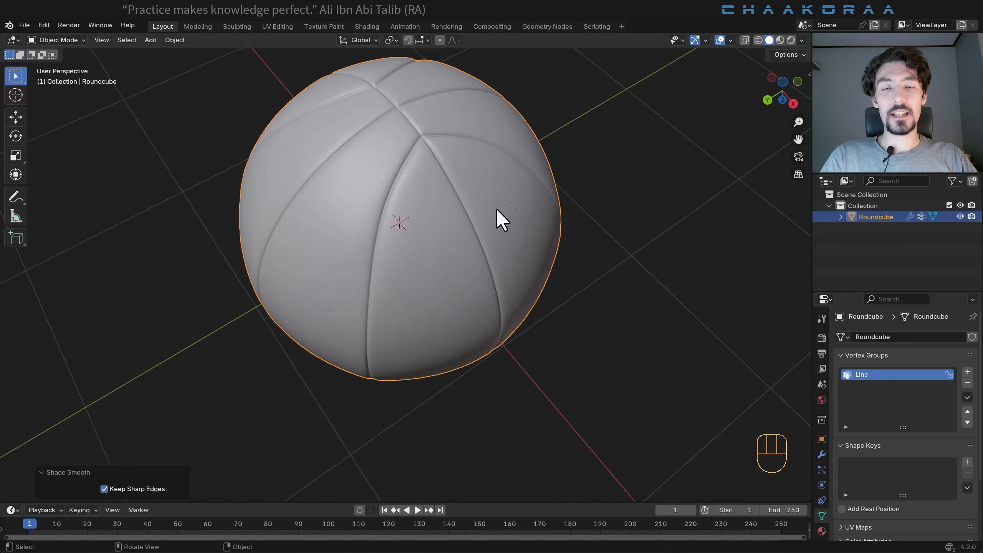
pyautogui.scroll(-2, 496, 208)
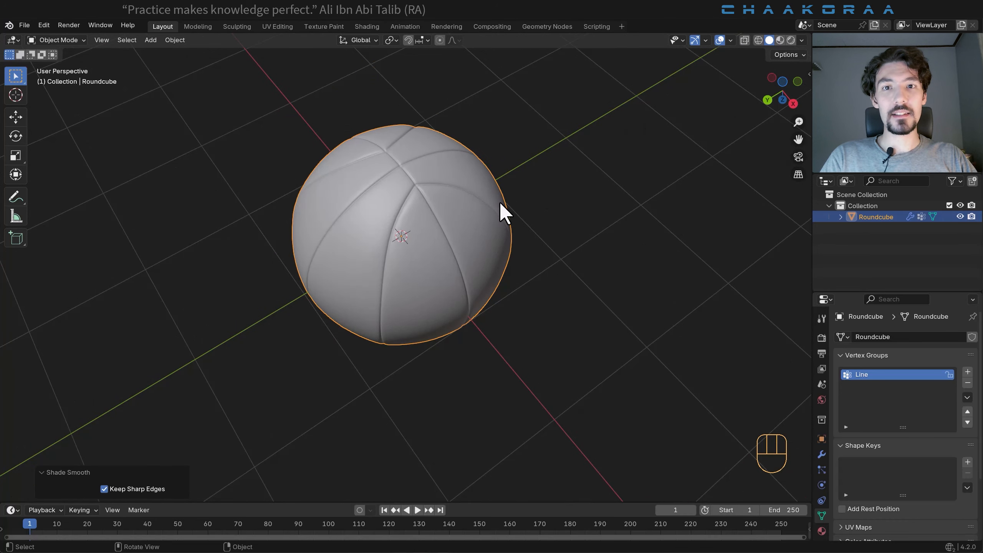
pyautogui.moveTo(499, 201); pyautogui.dragTo(570, 163, button='middle')
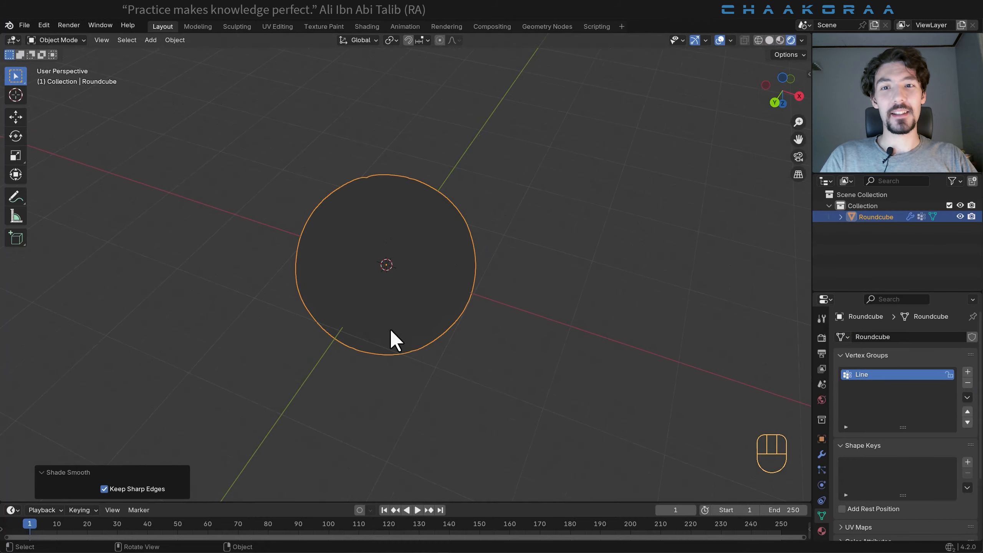
# Add an Area light at the ball's centre.
pyautogui.moveTo(390, 329); pyautogui.dragTo(430, 309, button='middle')
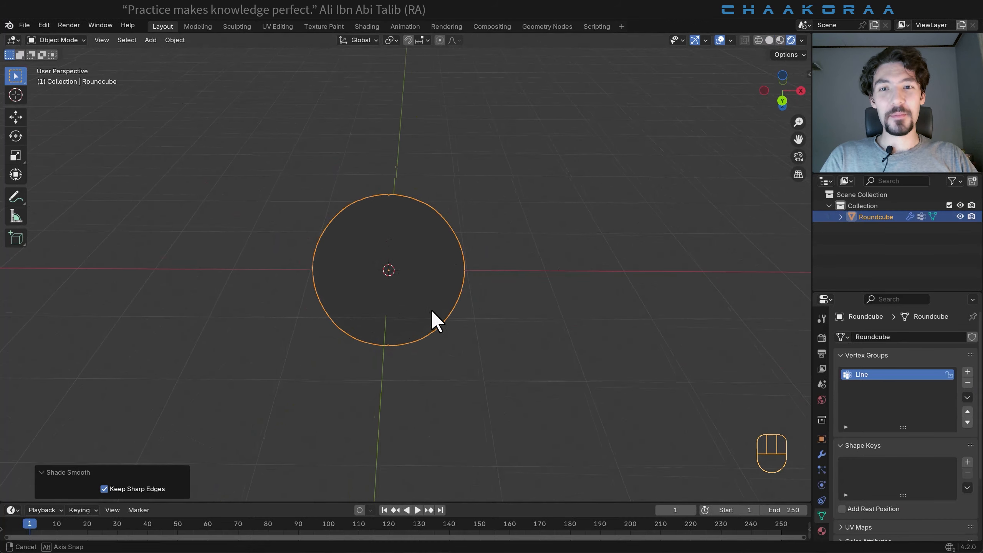
pyautogui.hotkey('shift', 'a')
pyautogui.moveTo(425, 316)
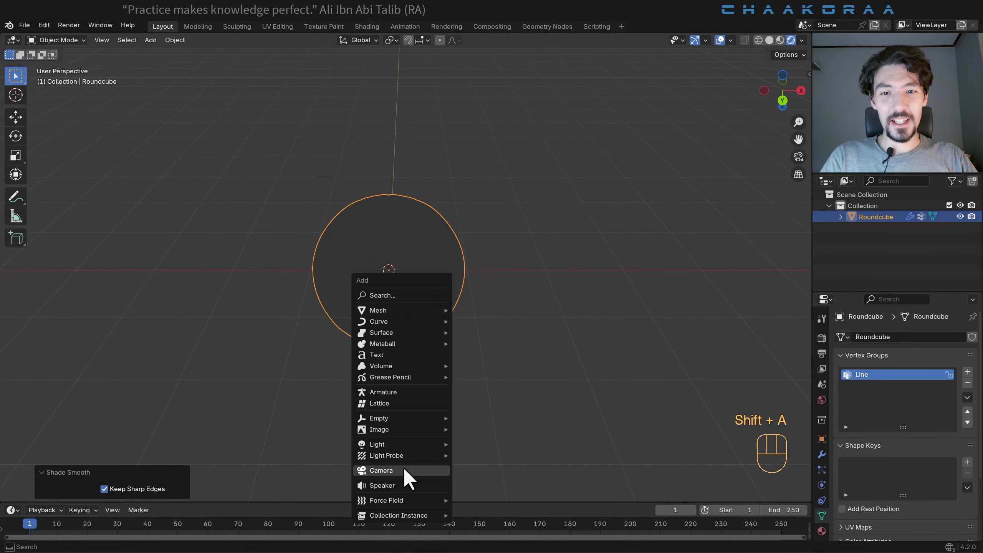
pyautogui.moveTo(408, 444)
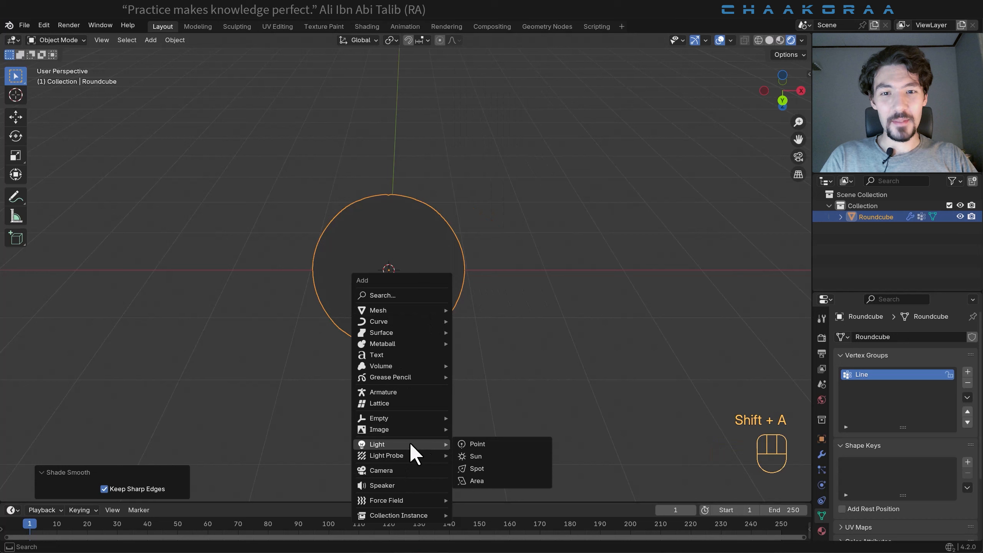
pyautogui.click(489, 478)
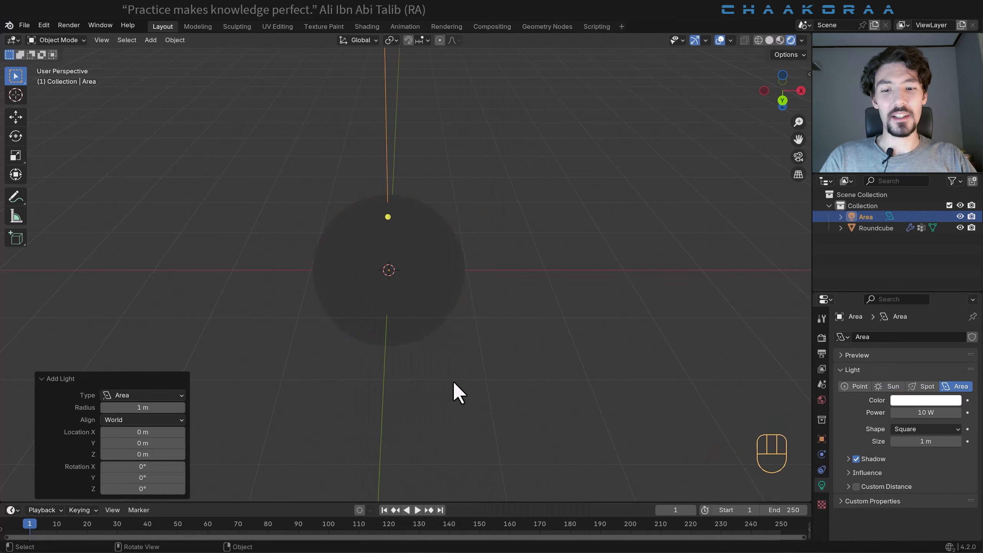
# Move the area light along the Z axis to about 2.7 m above the ball's centre, checking it in front view.
pyautogui.press('g')
pyautogui.press('z')
pyautogui.click(450, 202)
pyautogui.moveTo(428, 285); pyautogui.dragTo(428, 264, button='middle')
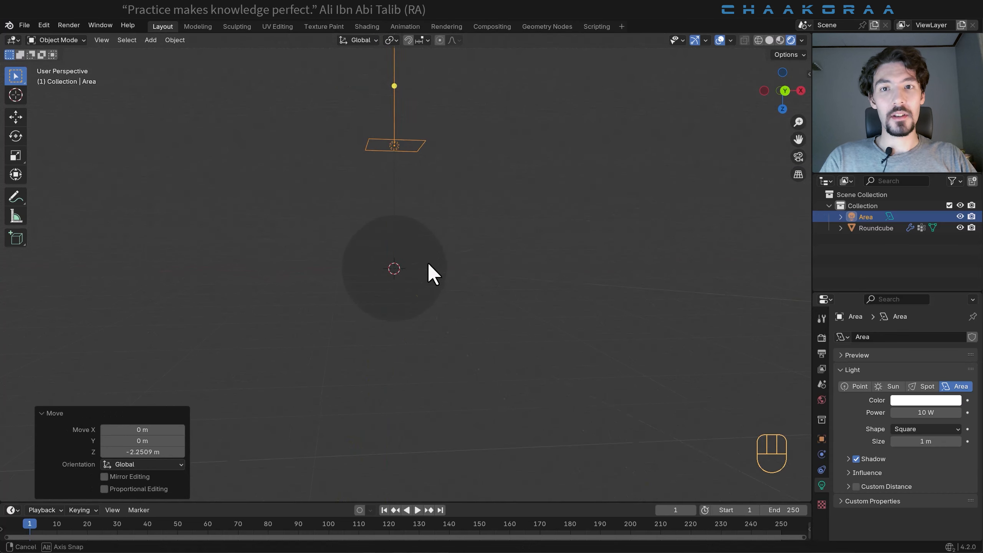
pyautogui.press('KP_1')
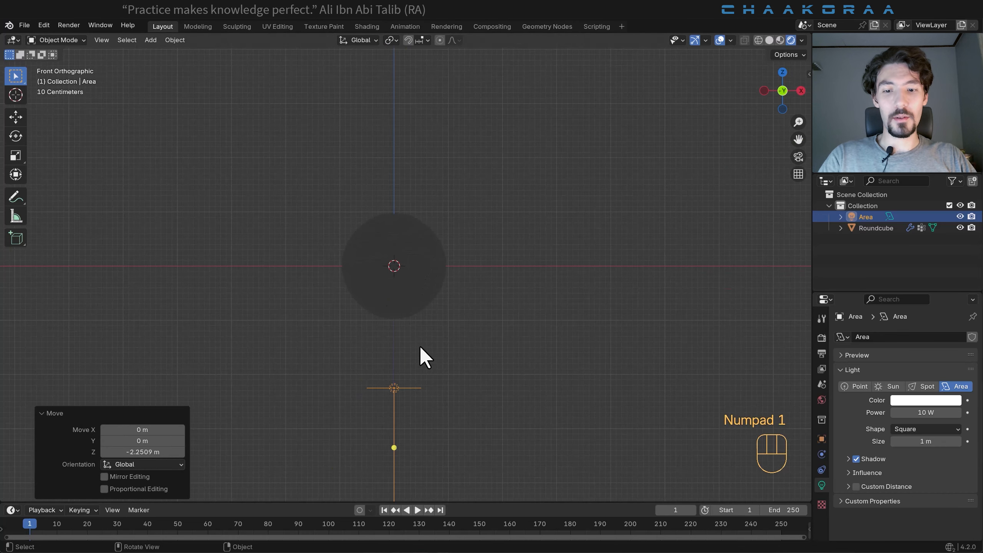
pyautogui.press('g')
pyautogui.press('z')
pyautogui.click(454, 79)
pyautogui.keyDown('shift'); pyautogui.moveTo(417, 251); pyautogui.dragTo(416, 260, button='middle'); pyautogui.keyUp('shift')
# Shift the area light up and slightly toward positive X, and rotate it about 35.3° in front view.
pyautogui.press('g')
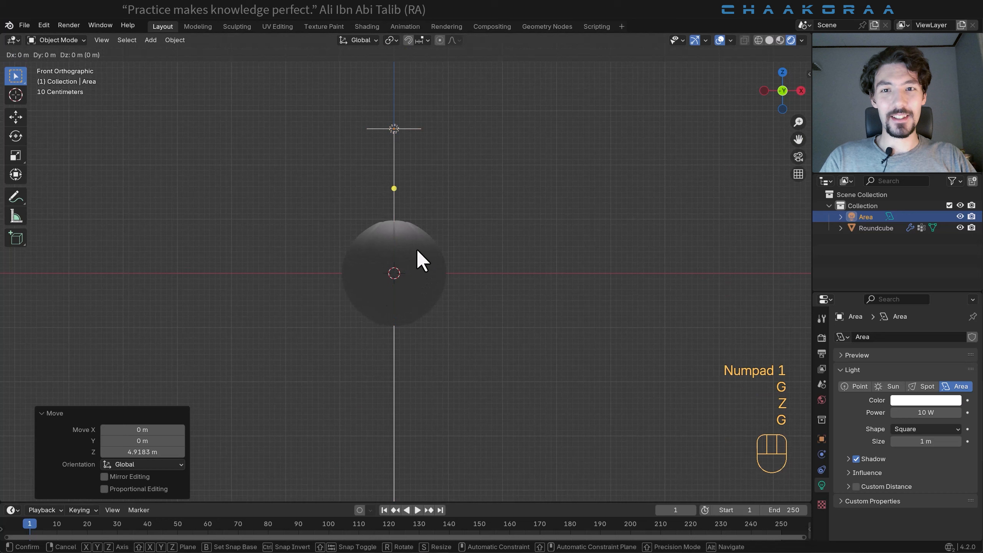
pyautogui.click(439, 213)
pyautogui.press('r')
pyautogui.click(468, 340)
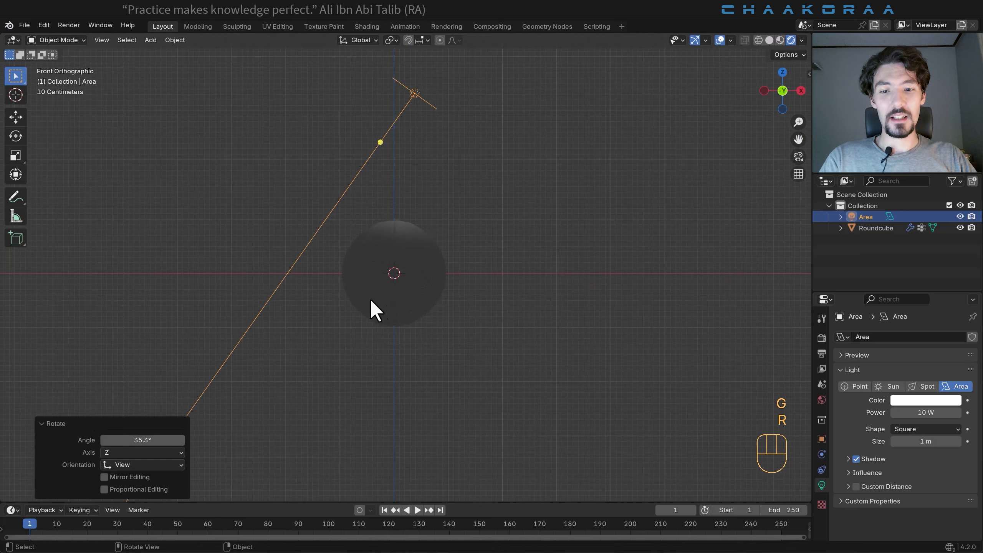
# Move the tilted area light about 1.39 m along X and -0.83 m along Z to aim at the ball, and scale it about 1.49 times.
pyautogui.press('g')
pyautogui.click(489, 365)
pyautogui.press('s')
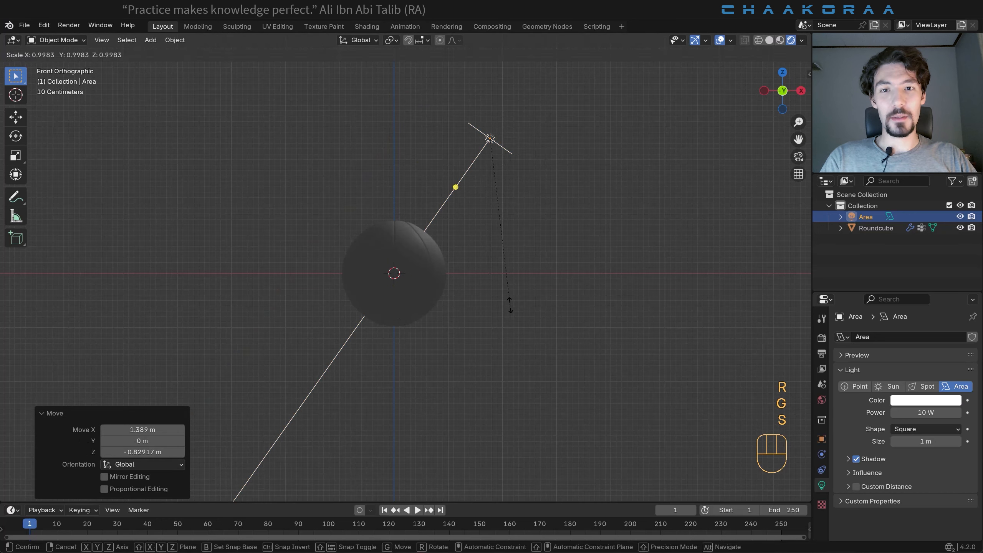
pyautogui.click(691, 287)
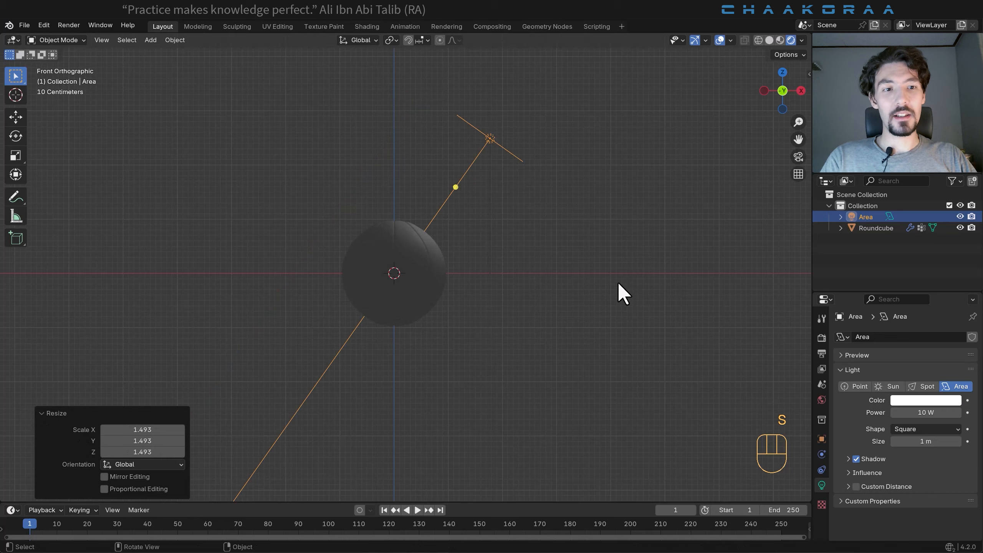
# Change the area light's shape to Disk and check it in perspective and front views.
pyautogui.click(923, 428)
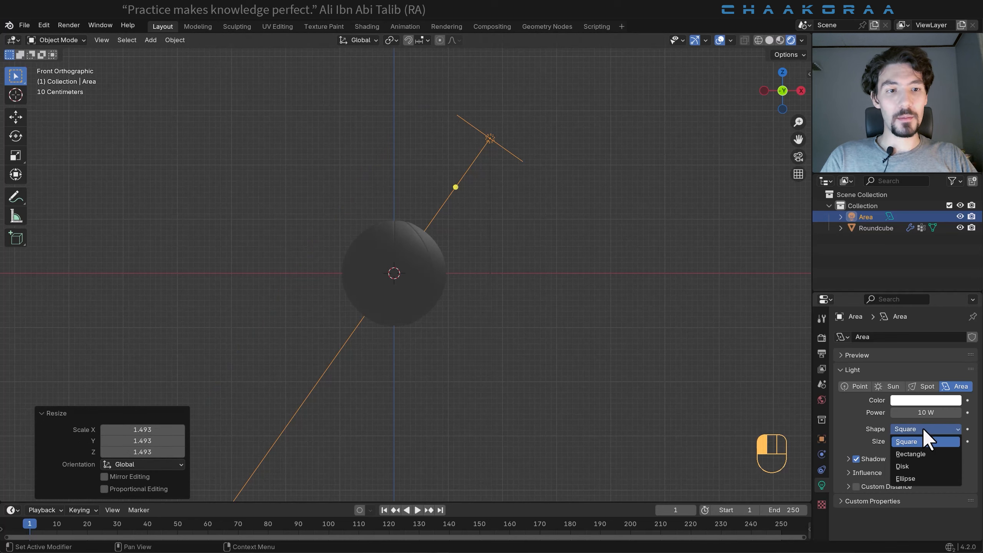
pyautogui.click(936, 466)
pyautogui.moveTo(714, 395); pyautogui.dragTo(494, 81, button='middle')
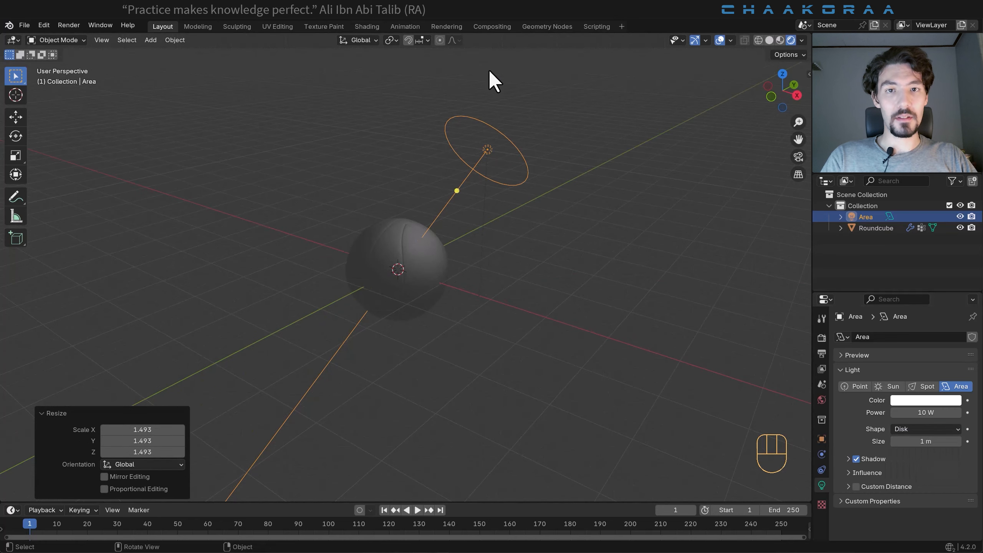
pyautogui.press('KP_1')
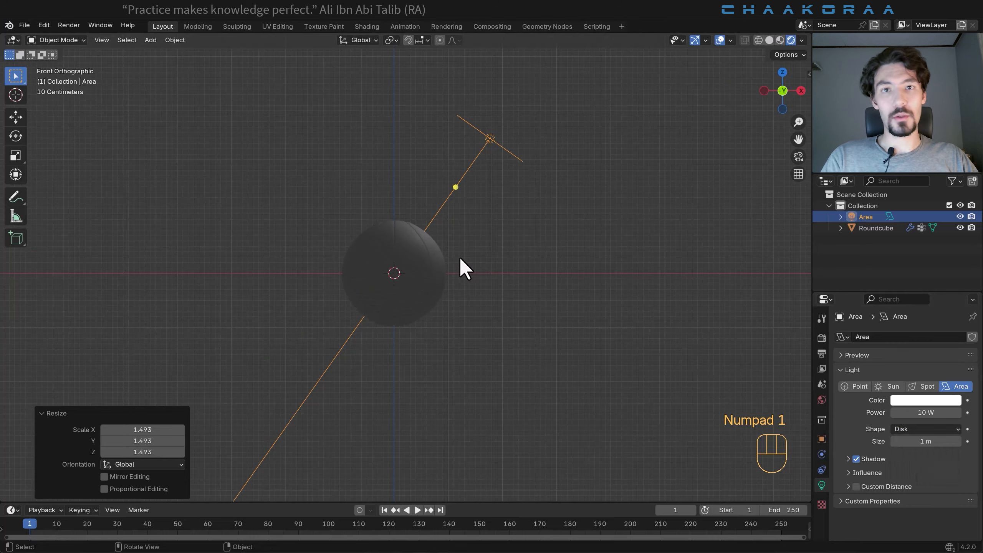
# Adjust the disk area light's power to 28 W.
pyautogui.scroll(2, 465, 251)
pyautogui.rightClick(486, 171)
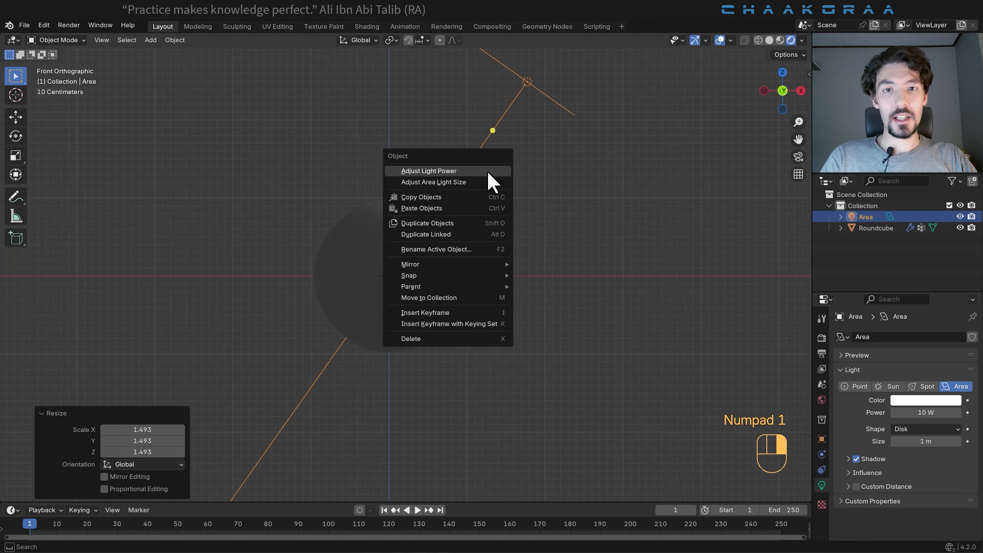
pyautogui.click(466, 171)
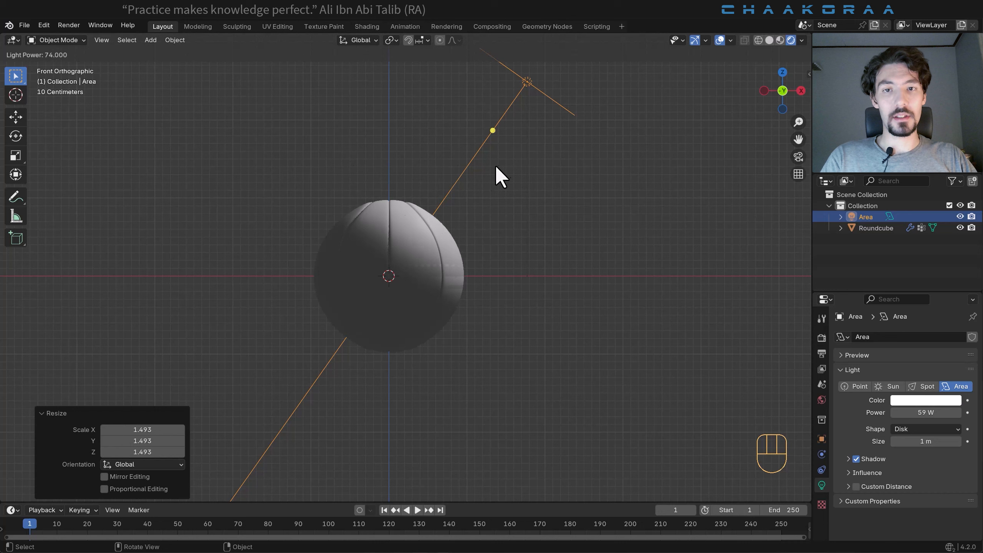
pyautogui.click(473, 161)
# Move the area light about 0.03 m along X and -0.34 m along Z, closer to the ball.
pyautogui.press('g')
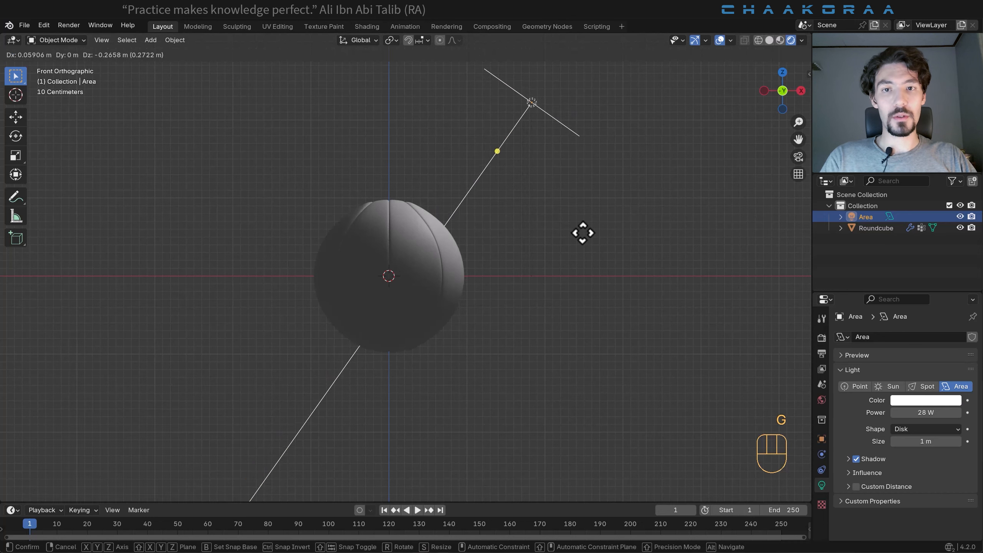
pyautogui.click(582, 235)
pyautogui.scroll(-3, 445, 232)
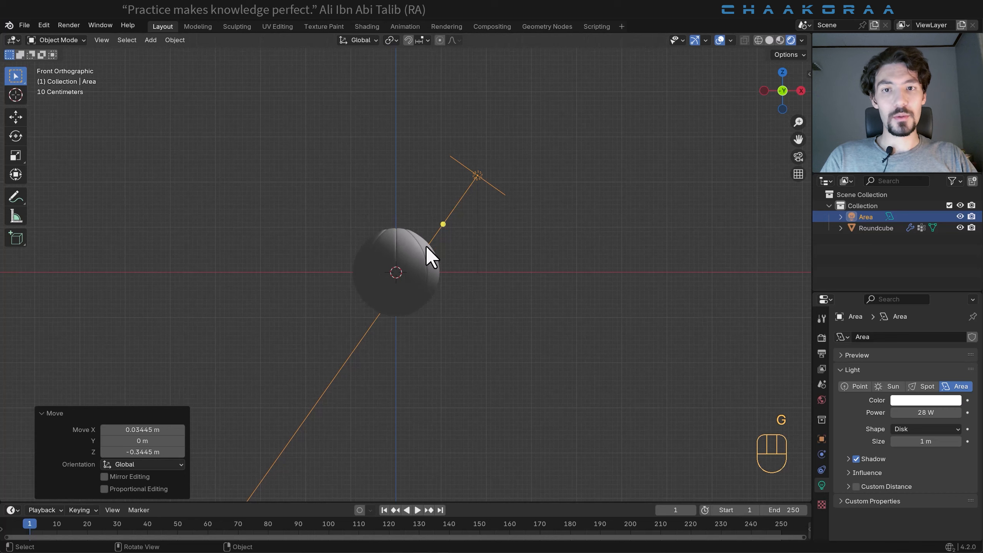
pyautogui.moveTo(533, 235); pyautogui.dragTo(538, 259, button='middle')
pyautogui.press('KP_1')
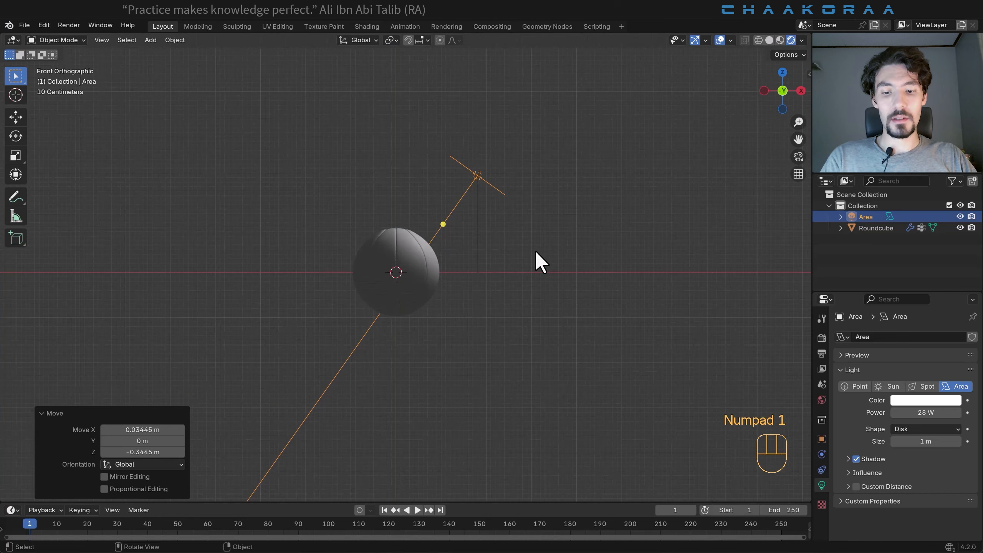
# Duplicate the area light about -5.31 m along X and -1.07 m along Z, and rotate the copy -81° in front view.
pyautogui.press('KP_1')
pyautogui.click(272, 323)
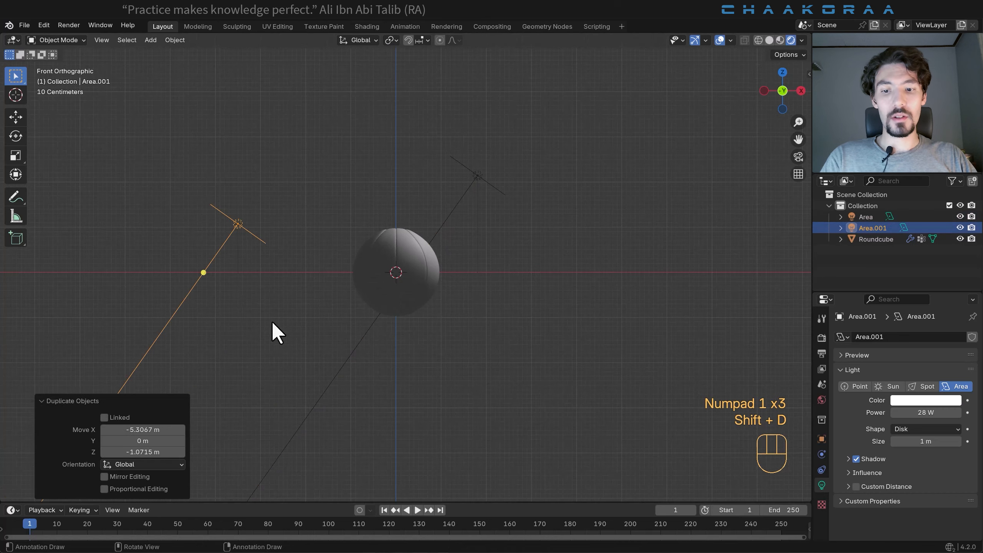
pyautogui.press('r')
pyautogui.click(446, 87)
# Move the duplicated light about -0.34 m along X and -0.14 m along Z, and save the file.
pyautogui.press('g')
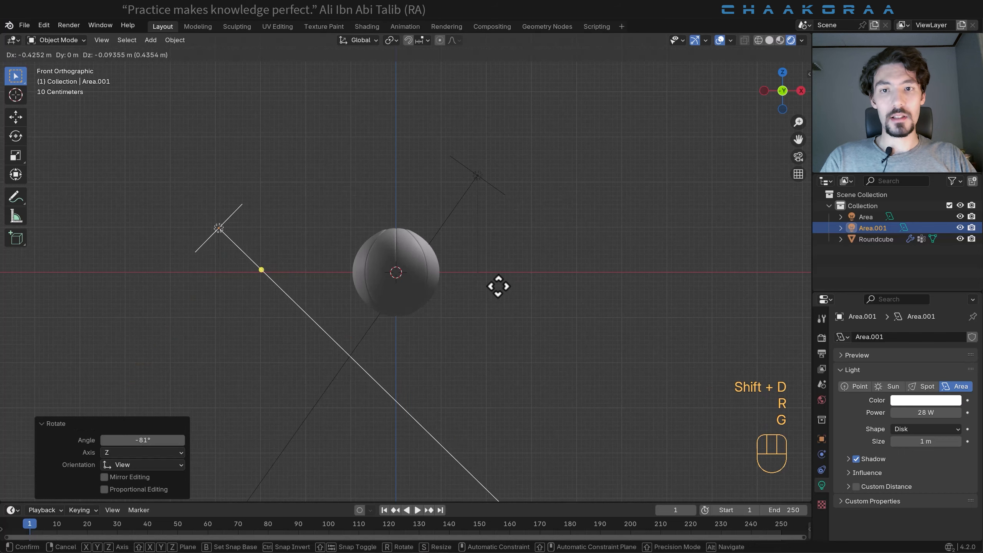
pyautogui.click(503, 290)
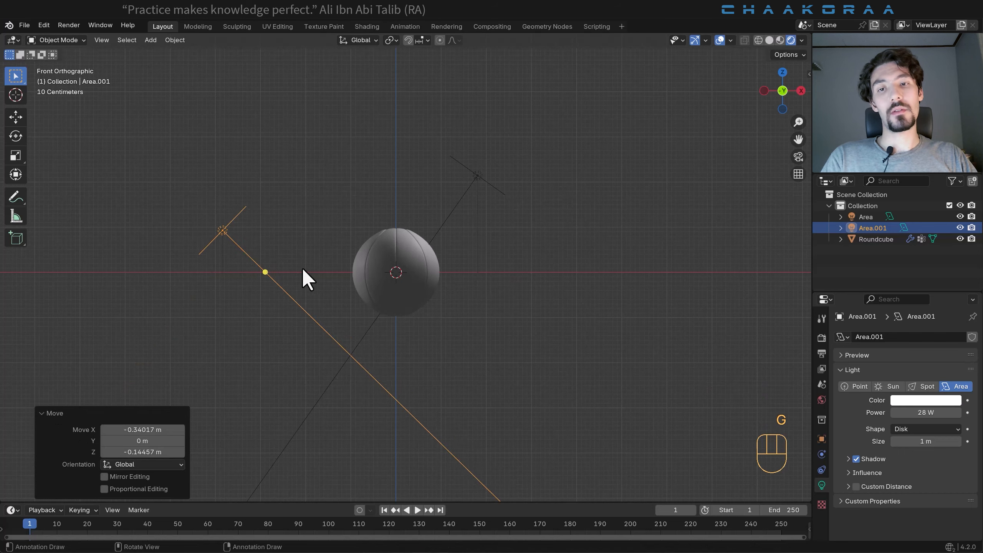
pyautogui.moveTo(355, 243); pyautogui.dragTo(374, 275, button='middle')
pyautogui.press('KP_1')
pyautogui.scroll(4, 405, 246)
pyautogui.keyDown('shift'); pyautogui.moveTo(405, 246); pyautogui.dragTo(467, 248, button='middle'); pyautogui.keyUp('shift')
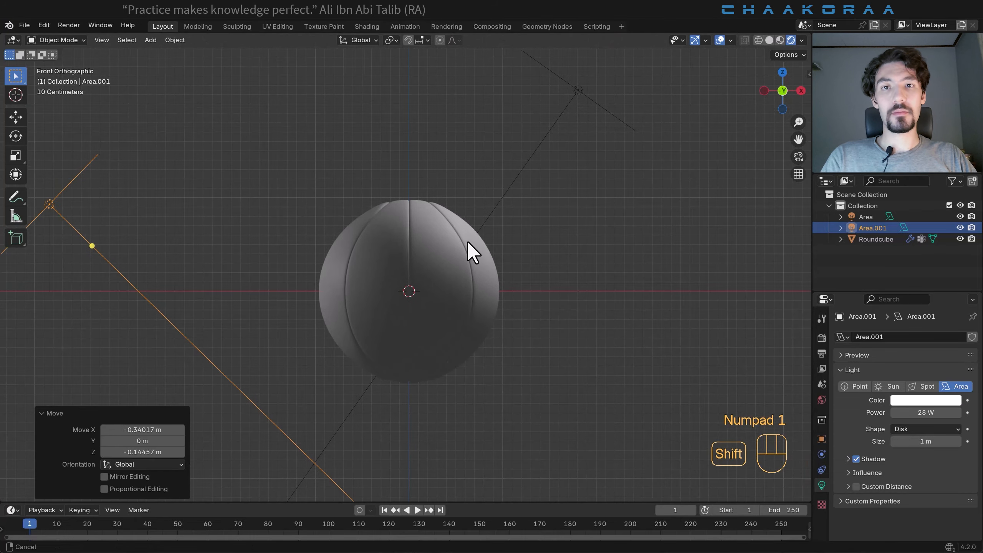
pyautogui.hotkey('ctrl', 's')
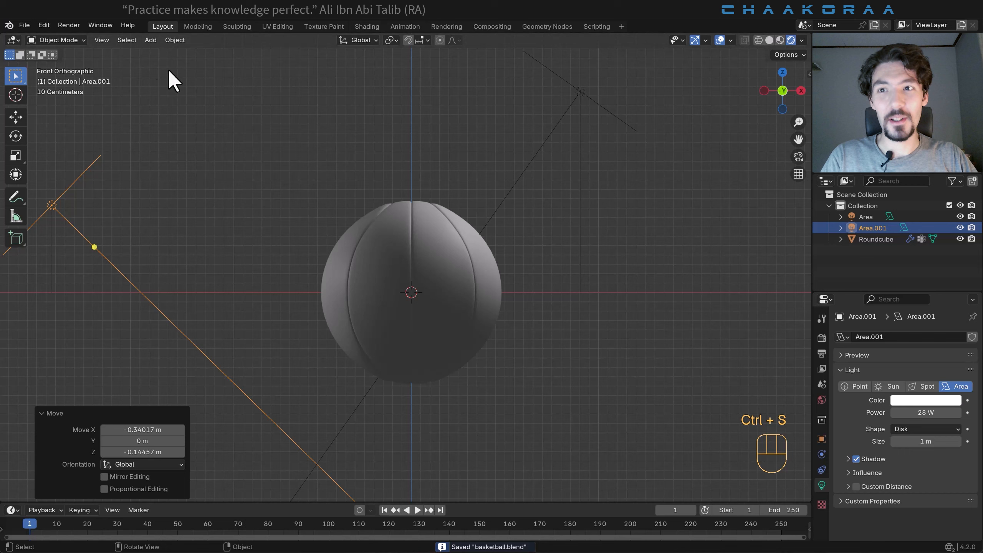
# Split the 3D viewport vertically into two areas and set the new area to rendered shading.
pyautogui.moveTo(810, 46); pyautogui.dragTo(433, 111)
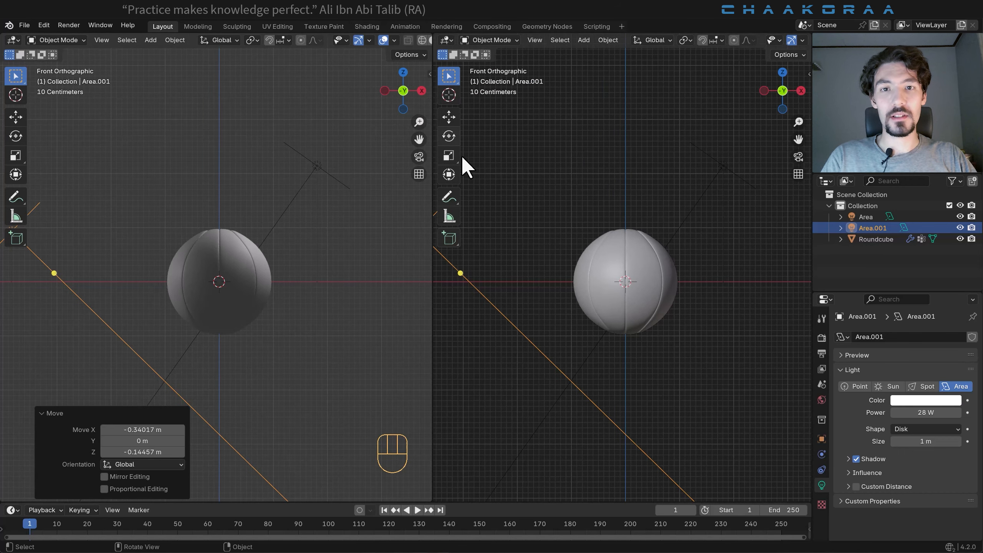
pyautogui.scroll(-5, 788, 39)
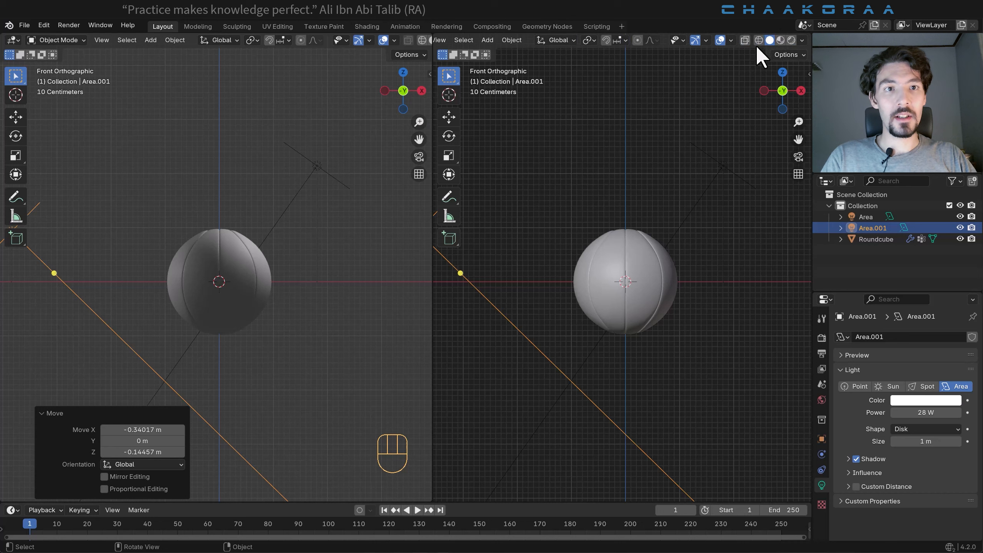
pyautogui.click(792, 40)
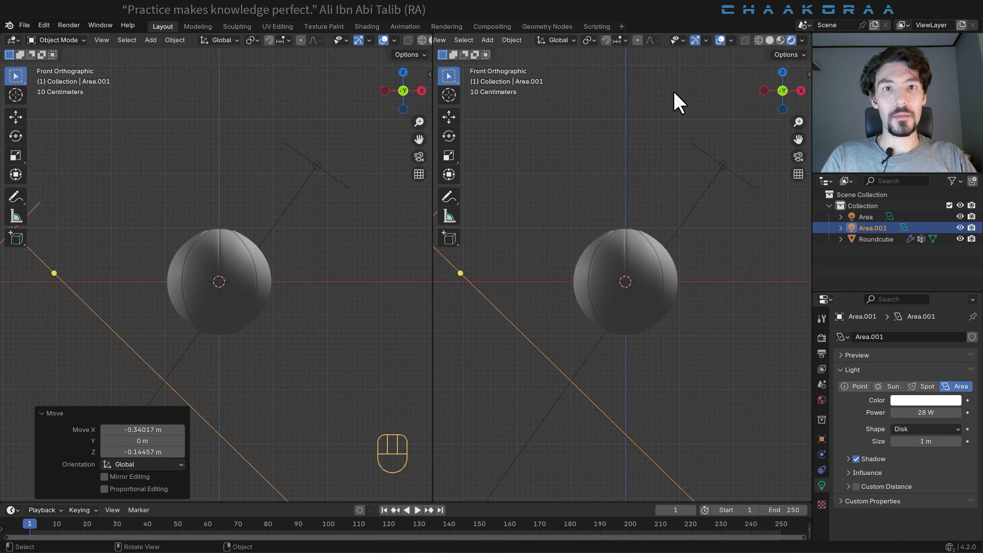
# Switch the original viewport area to the Shader Editor and hide its sidebar.
pyautogui.click(13, 40)
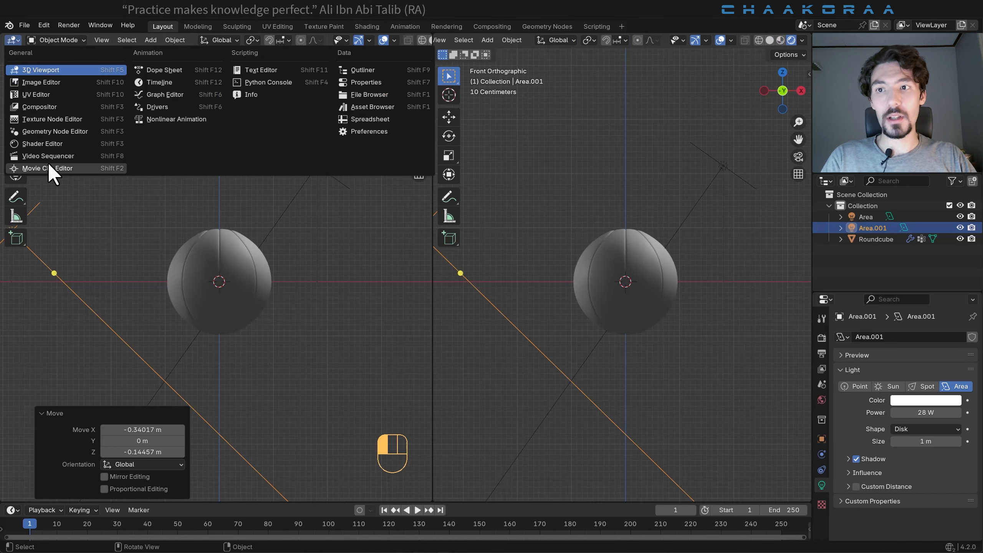
pyautogui.click(50, 143)
pyautogui.press('n')
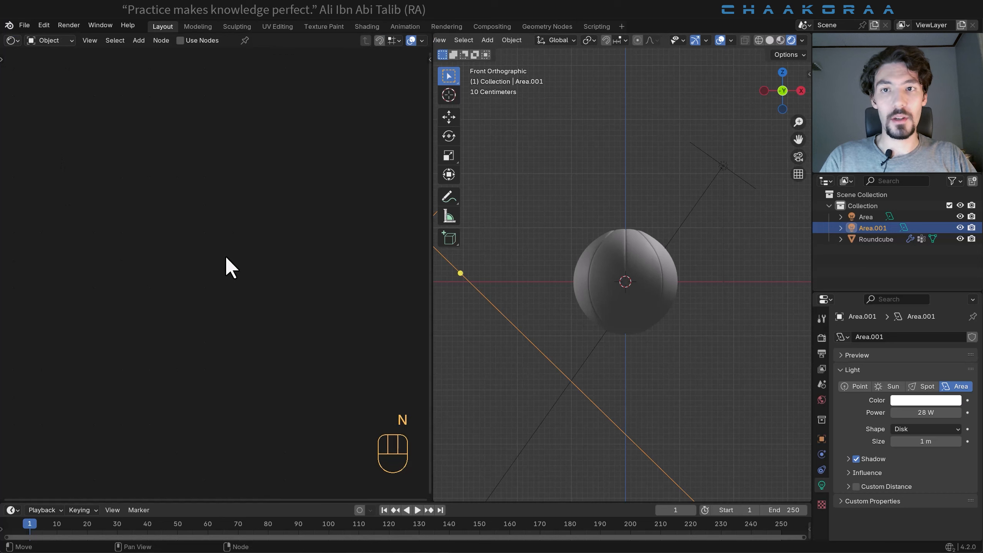
# Create a new material on the ball and name it Ball.
pyautogui.click(653, 250)
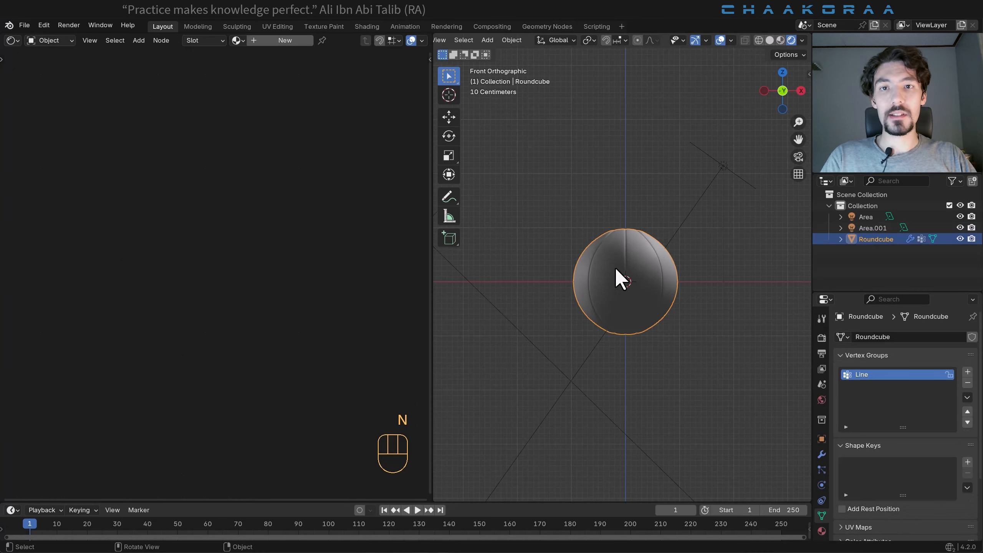
pyautogui.click(278, 42)
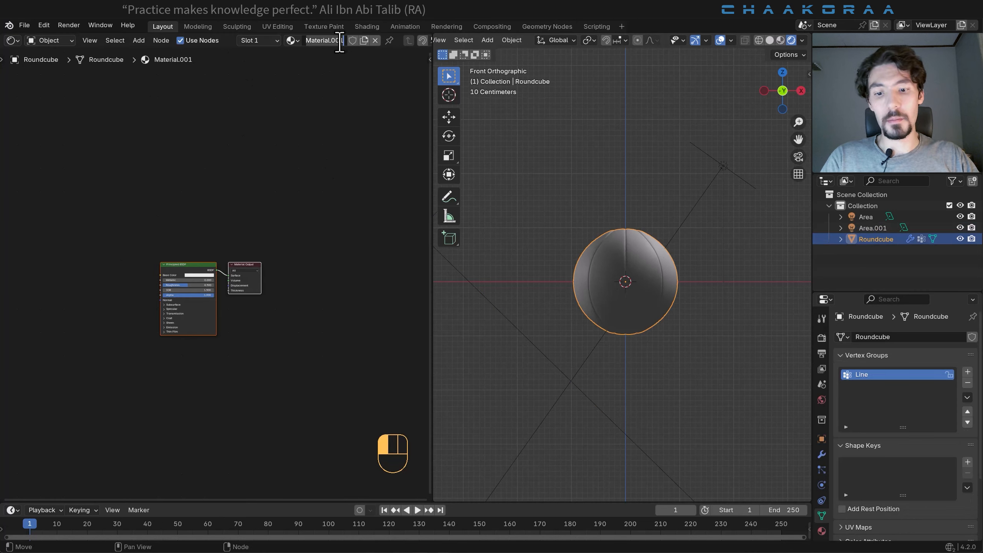
pyautogui.write('Ball')
pyautogui.press('Return')
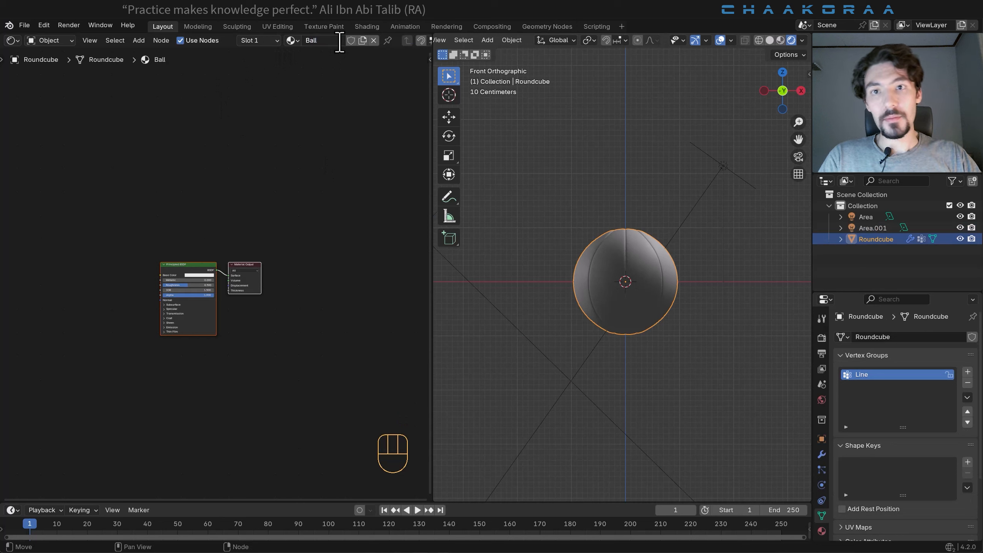
# Space the Principled BSDF and Material Output nodes apart to leave room between them.
pyautogui.scroll(4, 133, 264)
pyautogui.moveTo(310, 189); pyautogui.dragTo(186, 284)
pyautogui.press('g')
pyautogui.click(236, 284)
pyautogui.moveTo(322, 170); pyautogui.dragTo(264, 289)
pyautogui.press('g')
pyautogui.click(362, 270)
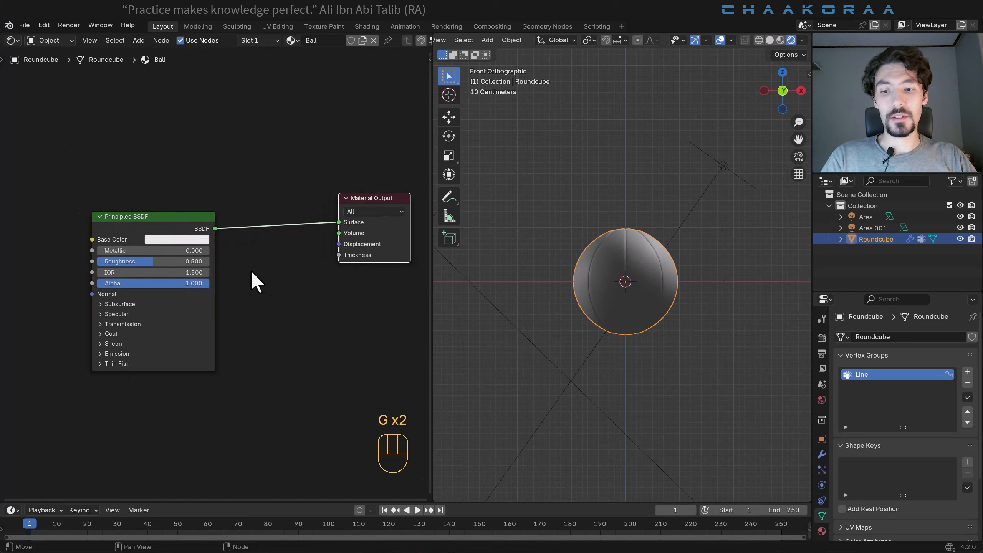
# Insert a Shader to RGB node on the link between Principled BSDF and Material Output.
pyautogui.hotkey('shift', 'a')
pyautogui.click(268, 215)
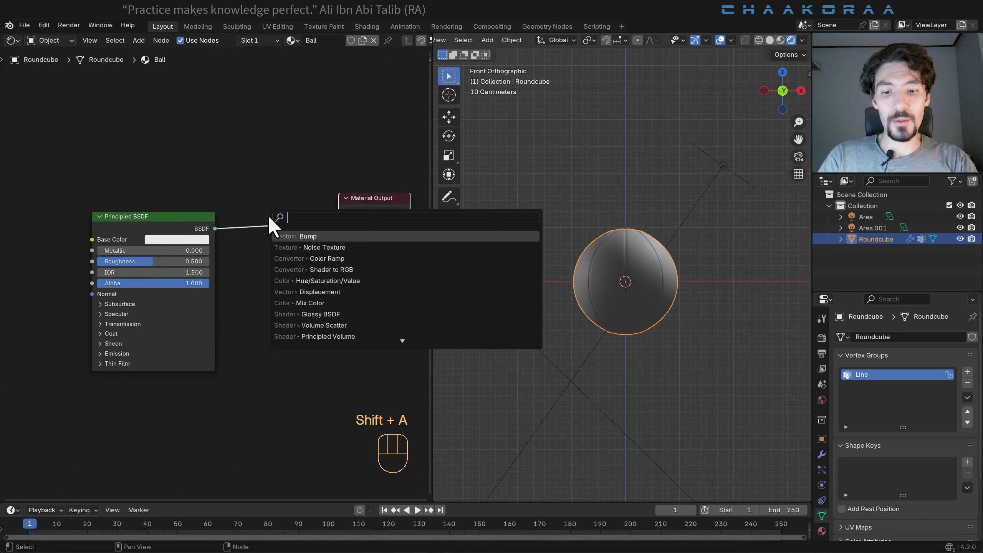
pyautogui.write('rgb')
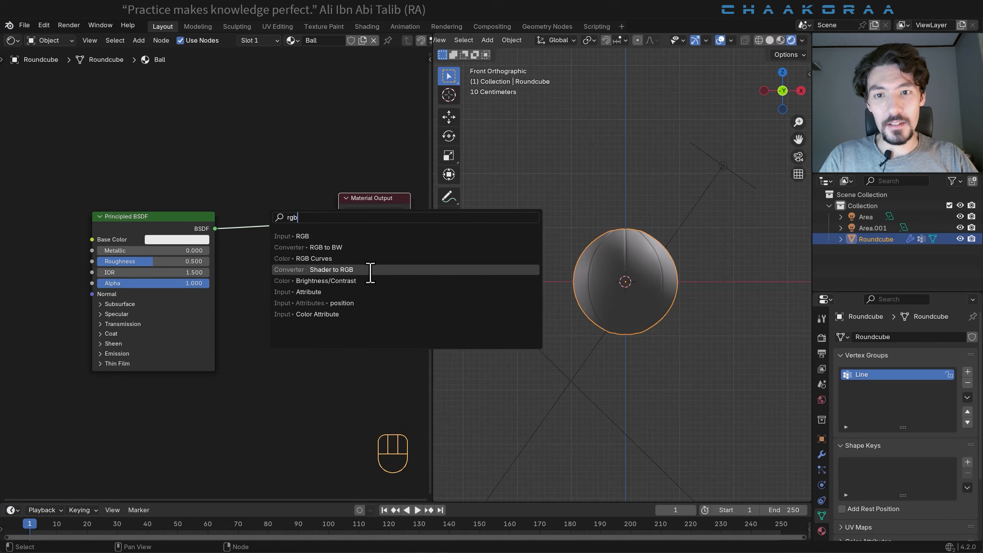
pyautogui.click(343, 270)
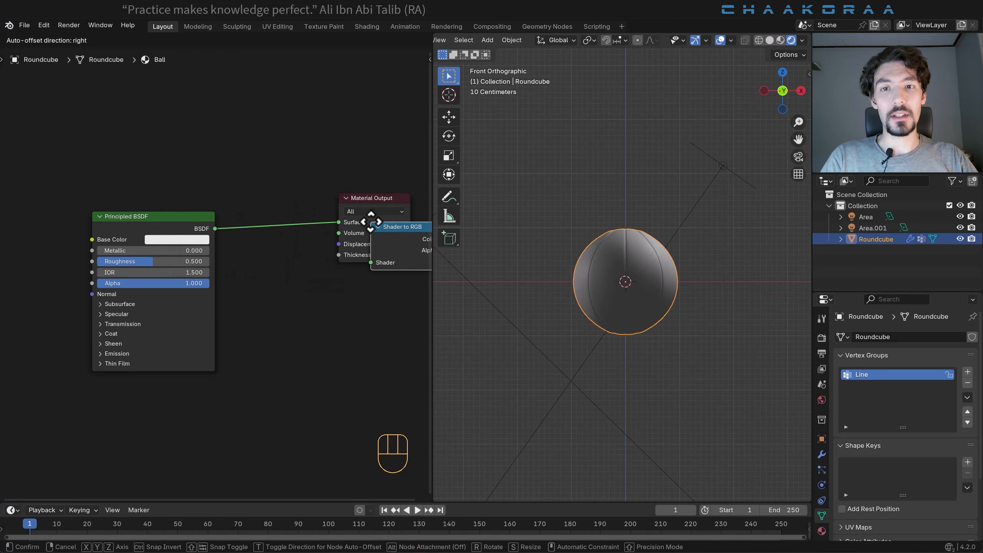
pyautogui.click(262, 213)
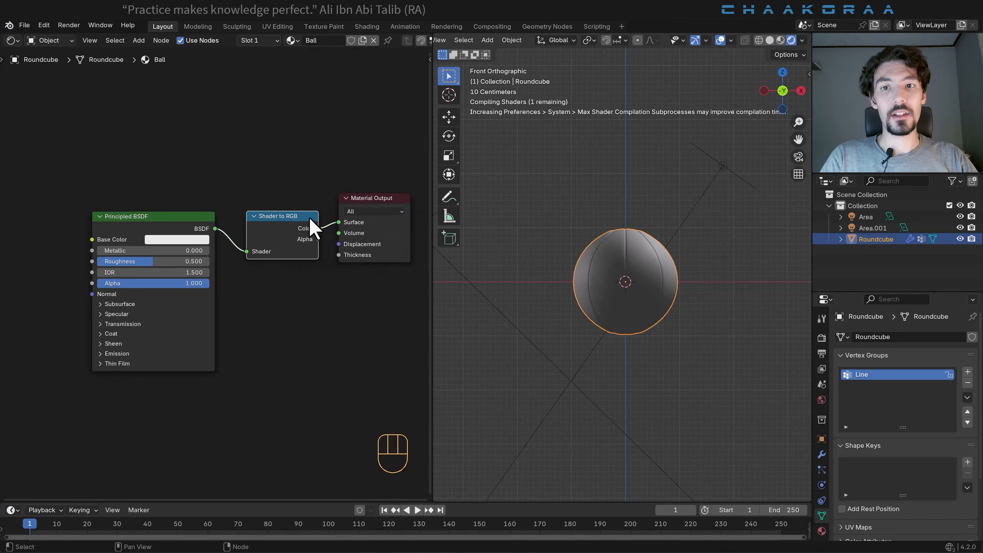
# Move the Material Output node away from the Shader to RGB node.
pyautogui.scroll(-2, 308, 218)
pyautogui.moveTo(308, 217); pyautogui.dragTo(215, 226, button='middle')
pyautogui.moveTo(298, 162); pyautogui.dragTo(280, 279)
pyautogui.press('g')
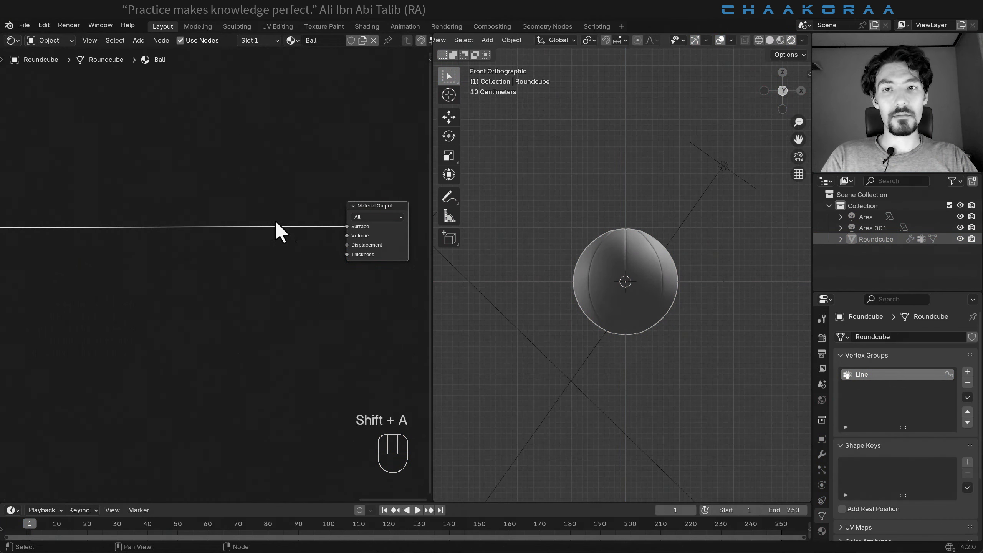
# Bring the distant Material Output node back near the Shader to RGB node, leaving a gap for another node.
pyautogui.scroll(-4, 202, 224)
pyautogui.moveTo(182, 224); pyautogui.dragTo(265, 269, button='middle')
pyautogui.scroll(-6, 331, 249)
pyautogui.scroll(-4, 198, 284)
pyautogui.moveTo(197, 284); pyautogui.dragTo(242, 274, button='middle')
pyautogui.scroll(-5, 242, 273)
pyautogui.moveTo(132, 288); pyautogui.dragTo(206, 286, button='middle')
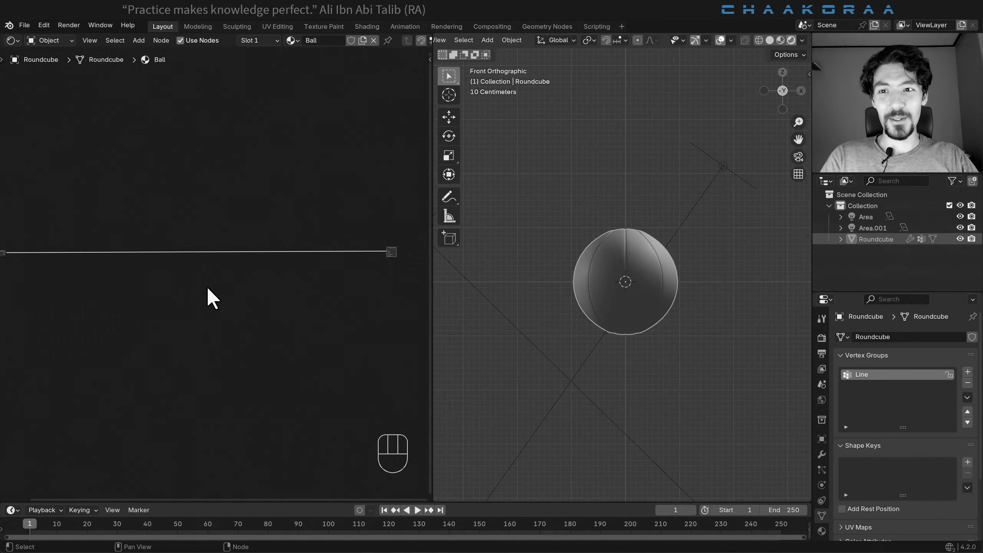
pyautogui.scroll(-4, 210, 288)
pyautogui.press('g')
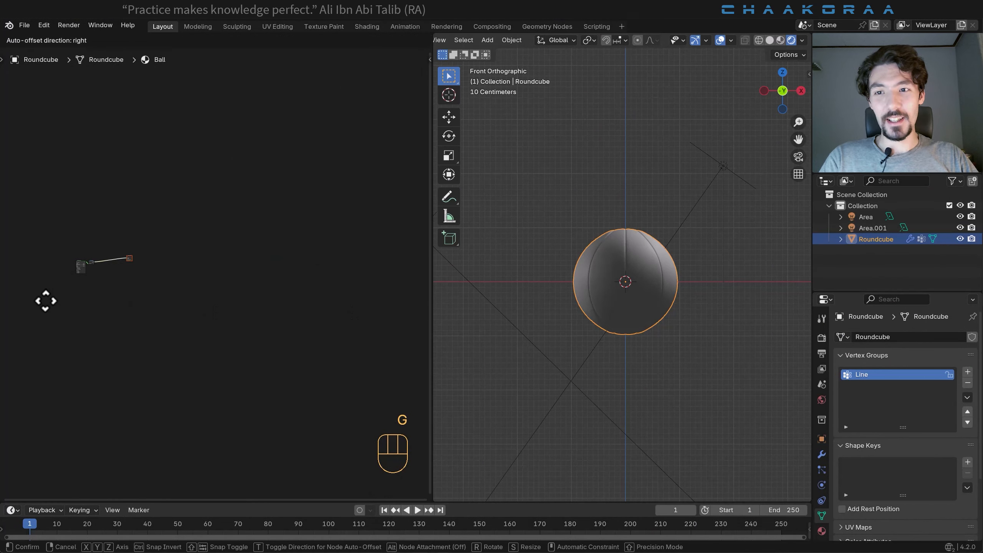
pyautogui.click(40, 301)
pyautogui.scroll(4, 109, 286)
pyautogui.moveTo(102, 281); pyautogui.dragTo(216, 293, button='middle')
pyautogui.scroll(7, 230, 272)
pyautogui.press('g')
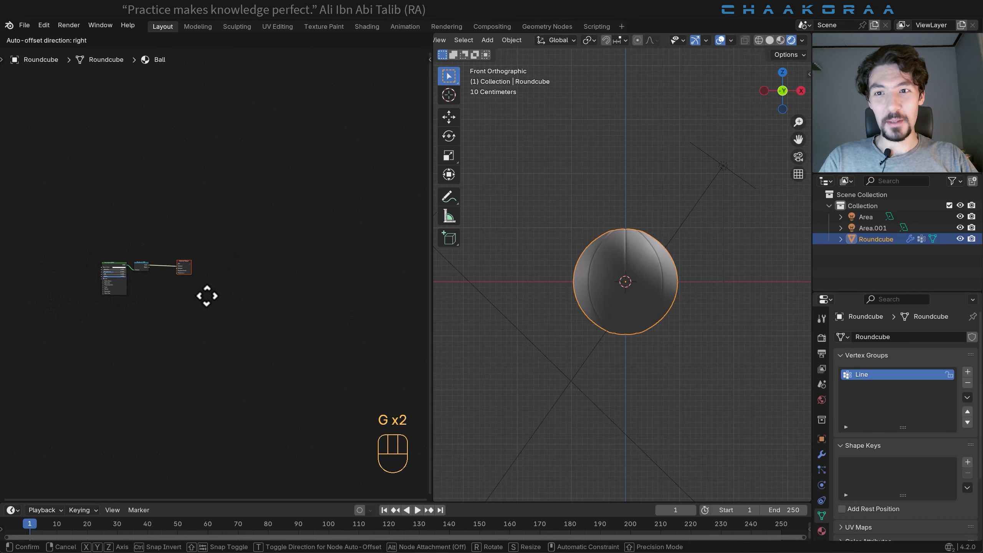
pyautogui.click(202, 295)
# Insert a Color Ramp node on the link between Shader to RGB and Material Output.
pyautogui.scroll(5, 179, 293)
pyautogui.moveTo(149, 298); pyautogui.dragTo(246, 289, button='middle')
pyautogui.scroll(2, 245, 288)
pyautogui.hotkey('shift', 'a')
pyautogui.click(280, 229)
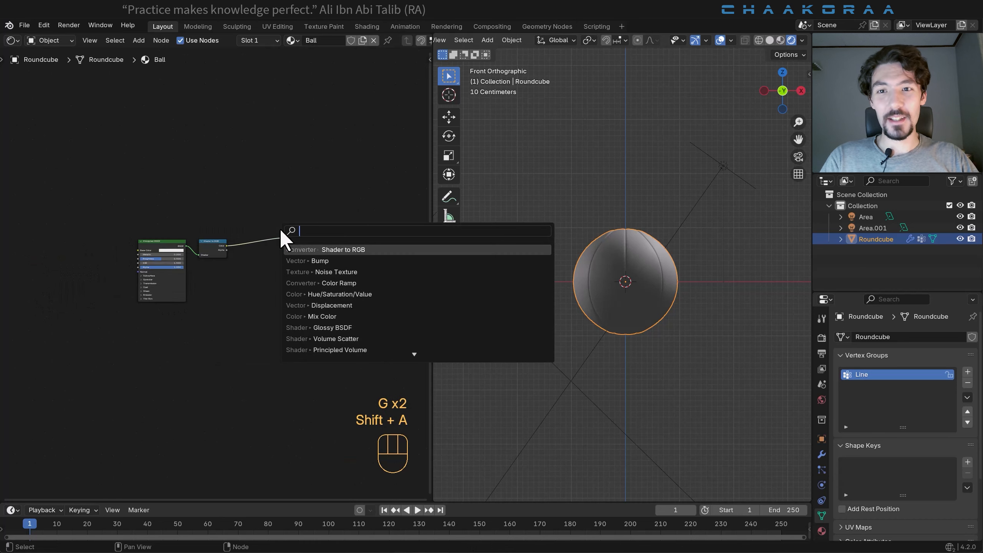
pyautogui.write('colo')
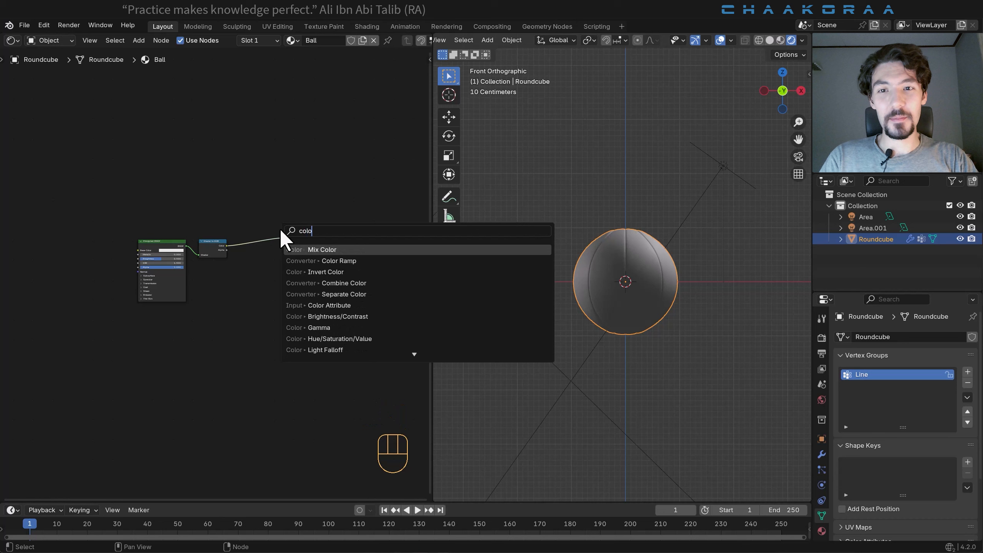
pyautogui.press('Down')
pyautogui.press('Return')
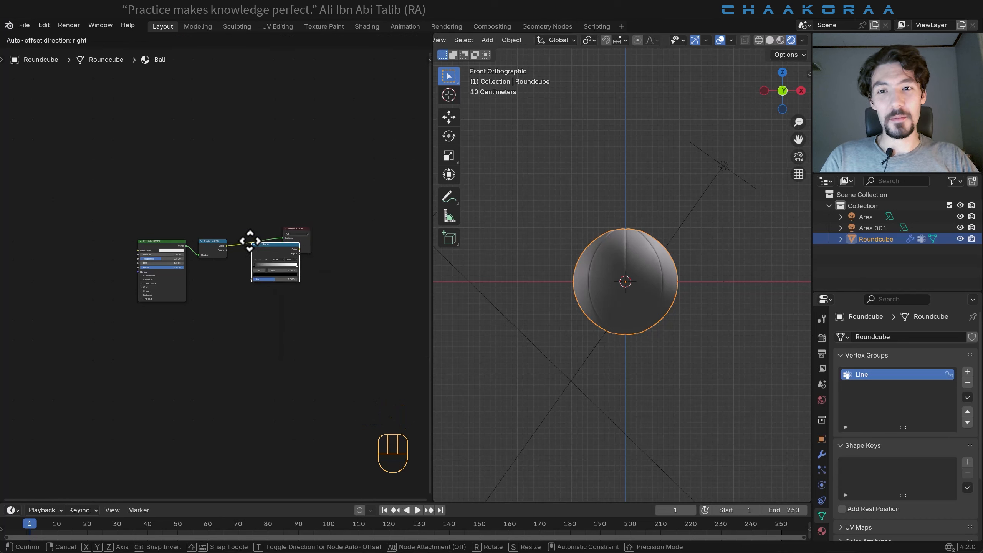
pyautogui.click(248, 237)
pyautogui.scroll(2, 247, 248)
pyautogui.scroll(7, 241, 241)
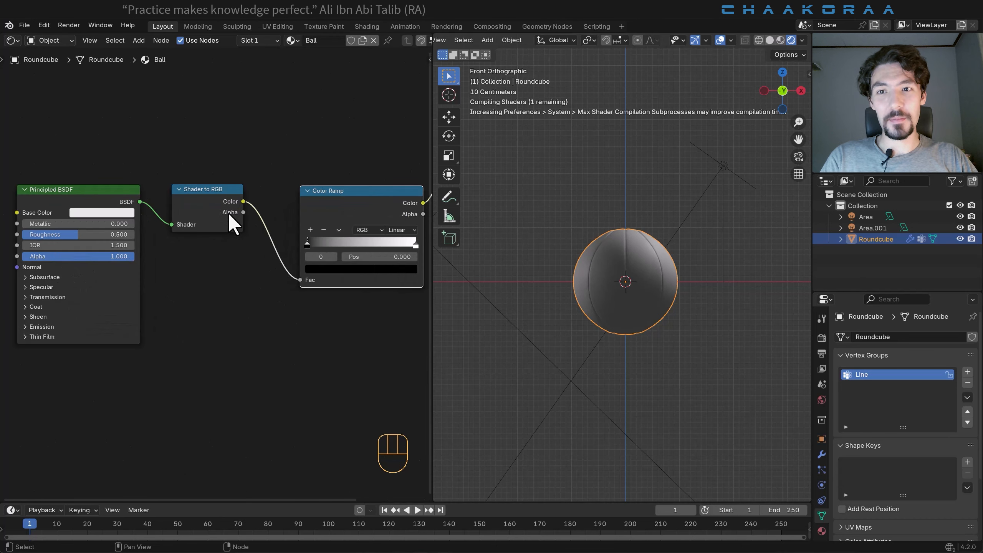
pyautogui.keyDown('shift'); pyautogui.moveTo(289, 252); pyautogui.dragTo(211, 300, button='middle'); pyautogui.keyUp('shift')
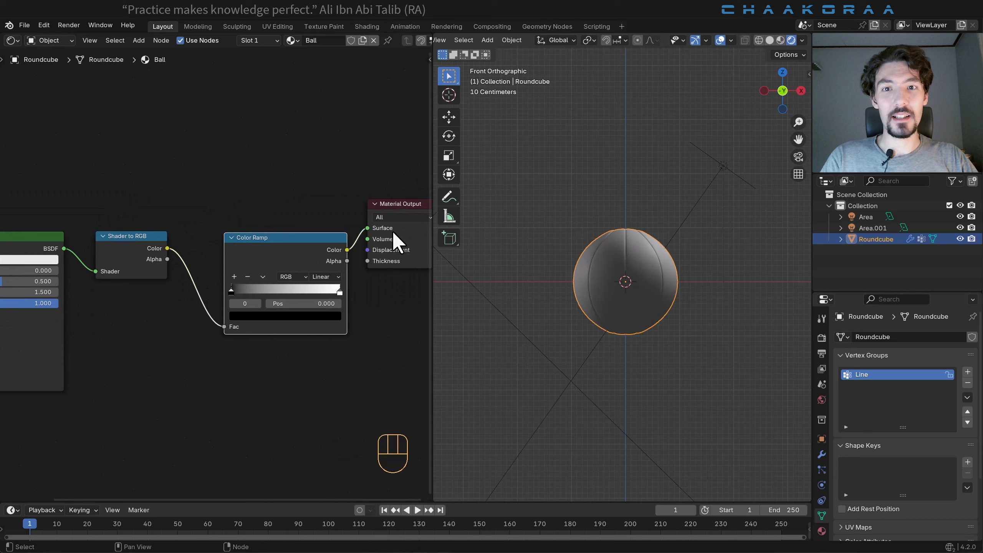
# Switch the Color Ramp's interpolation to Constant and move its white stop to position 0.130.
pyautogui.scroll(2, 278, 334)
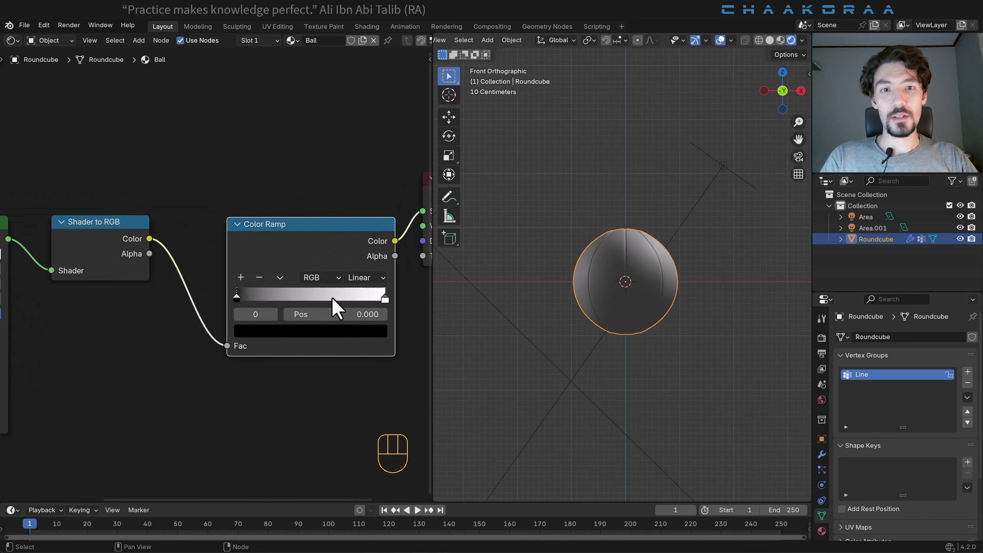
pyautogui.moveTo(343, 301); pyautogui.dragTo(253, 269, button='middle')
pyautogui.scroll(5, 276, 283)
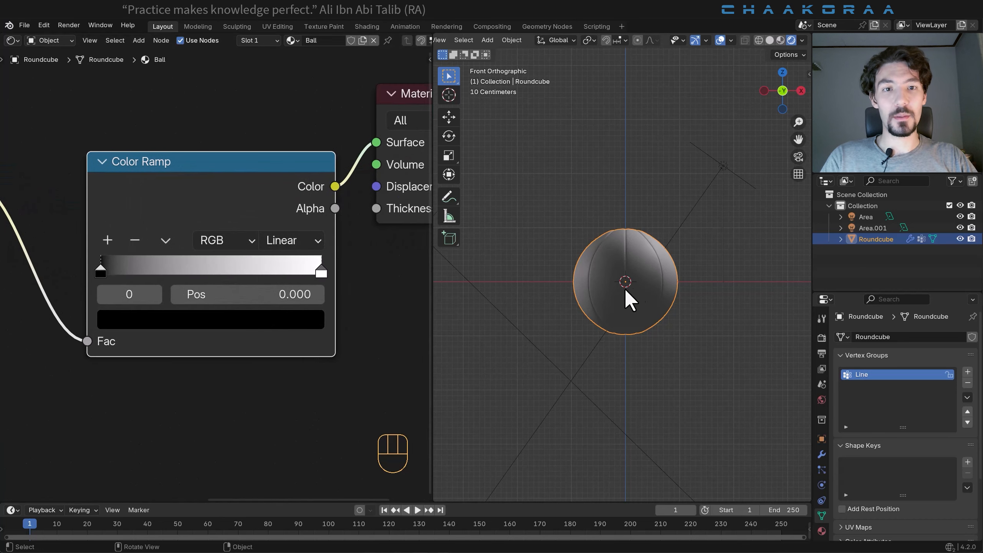
pyautogui.click(315, 243)
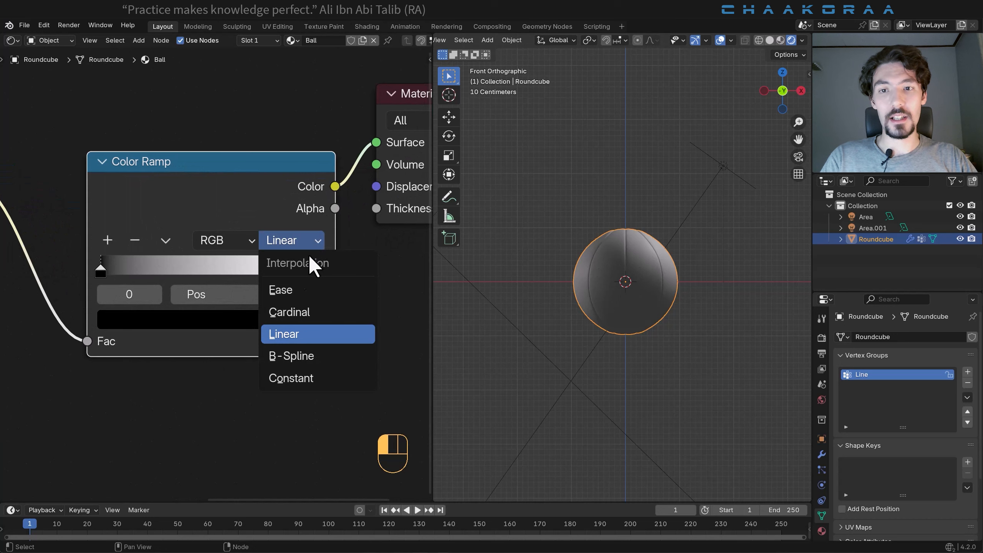
pyautogui.click(302, 379)
pyautogui.scroll(2, 334, 325)
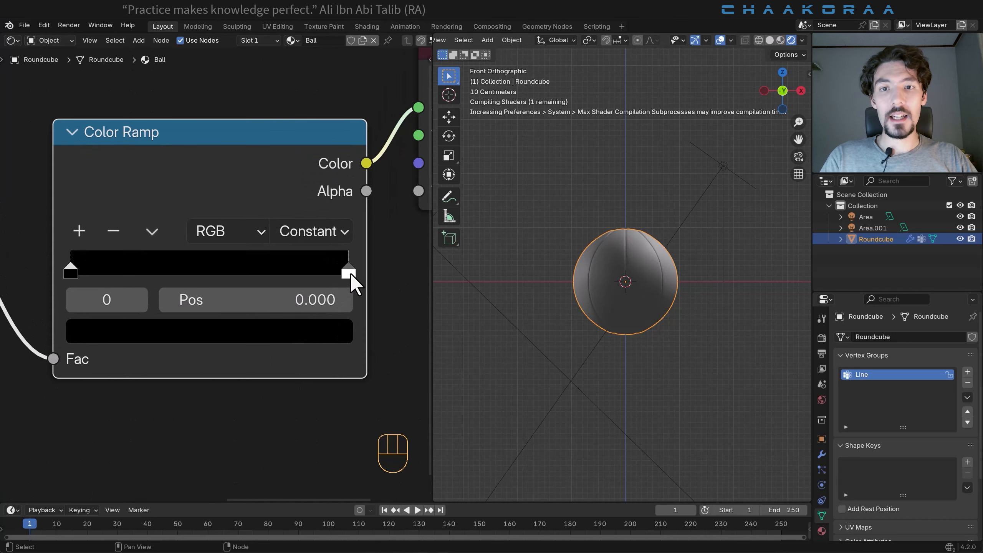
pyautogui.moveTo(350, 273); pyautogui.dragTo(100, 284)
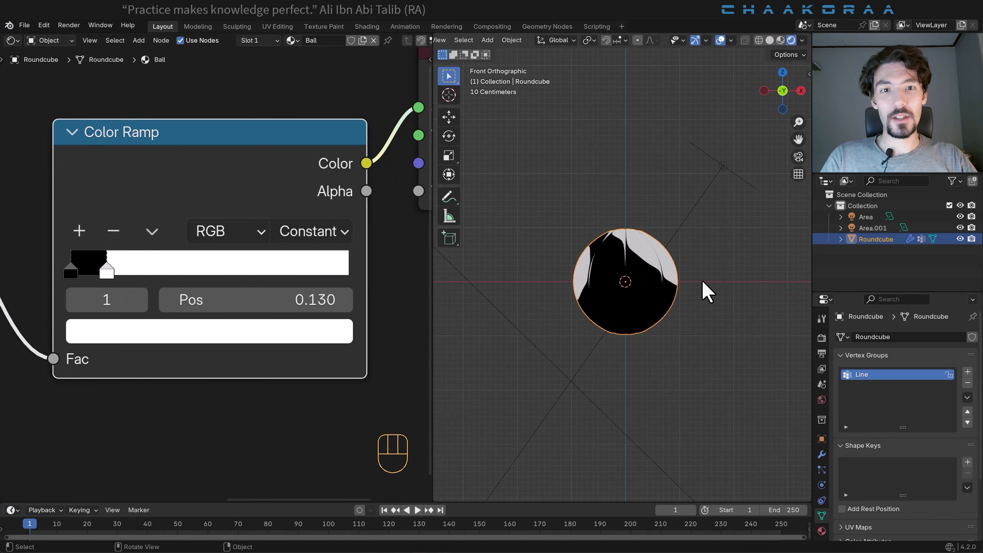
pyautogui.scroll(4, 707, 292)
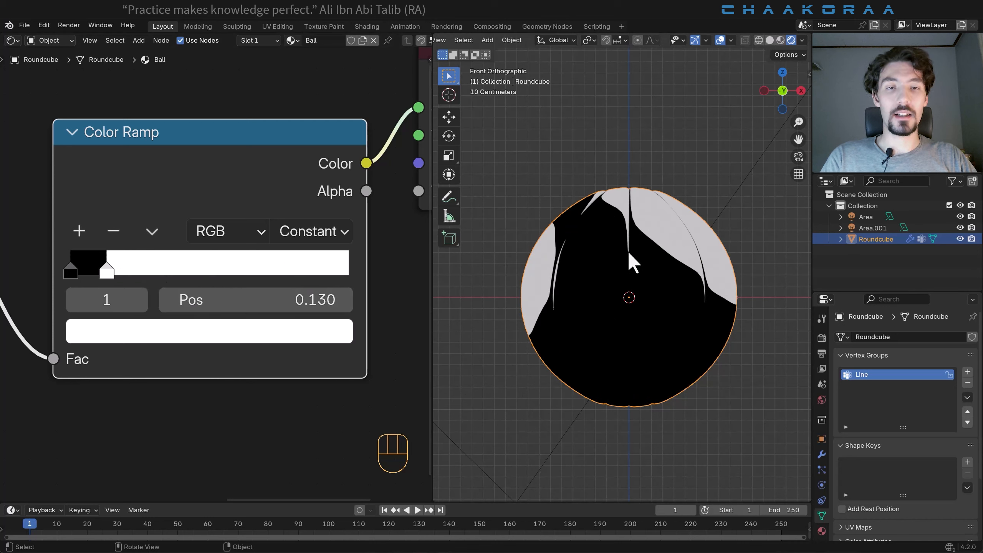
# Tint the Color Ramp's white stop a warm cream and move it to position 0.937.
pyautogui.click(232, 331)
pyautogui.moveTo(192, 156); pyautogui.dragTo(188, 158)
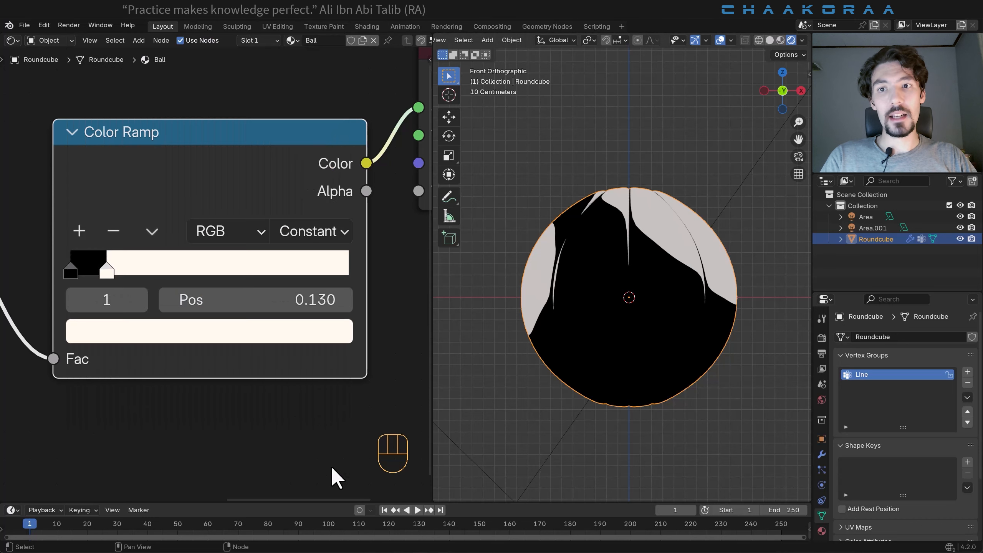
pyautogui.moveTo(109, 271); pyautogui.dragTo(326, 274)
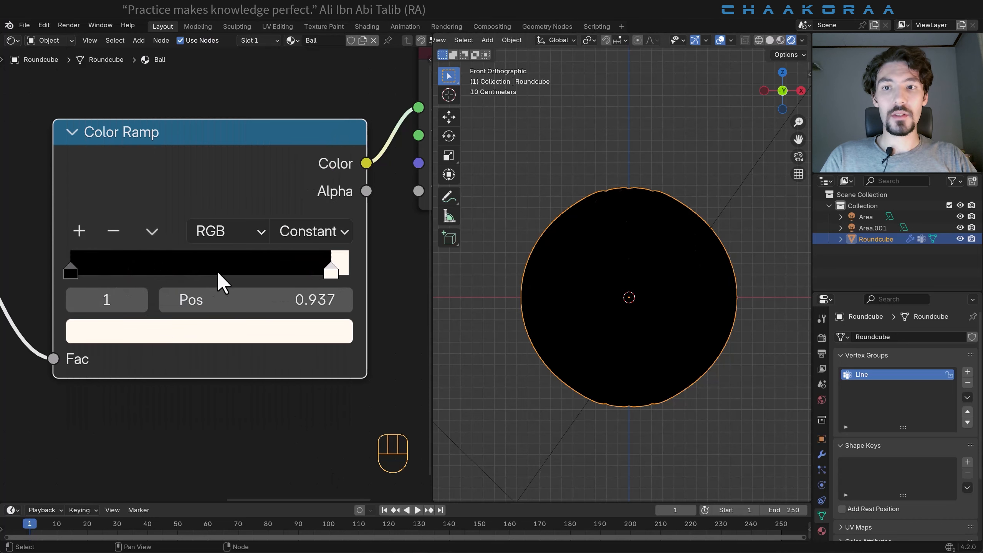
# Add a Color Ramp stop at position 0.616 and colour it light beige.
pyautogui.keyDown('ctrl'); pyautogui.click(242, 268); pyautogui.keyUp('ctrl')
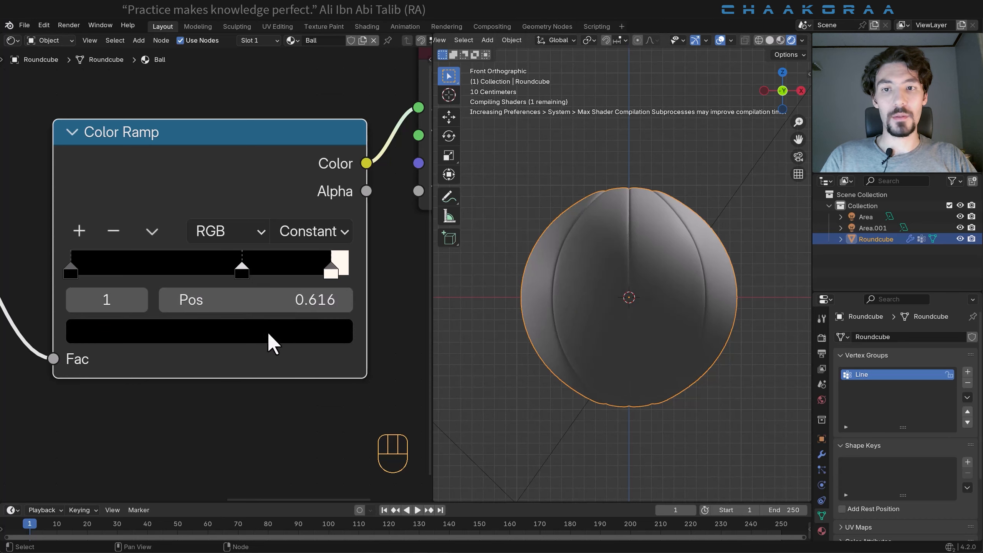
pyautogui.click(247, 331)
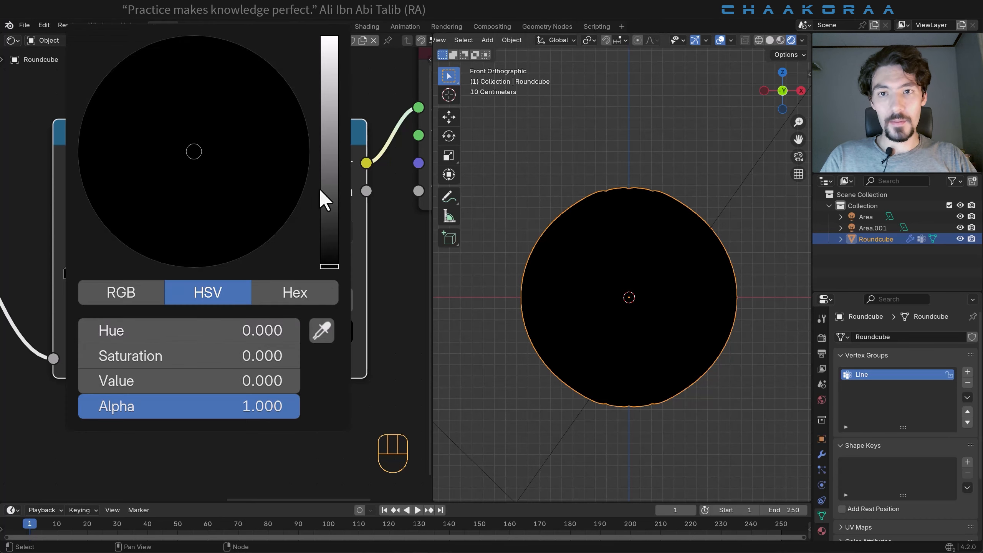
pyautogui.moveTo(326, 198); pyautogui.dragTo(329, 52)
pyautogui.moveTo(200, 160); pyautogui.dragTo(179, 172)
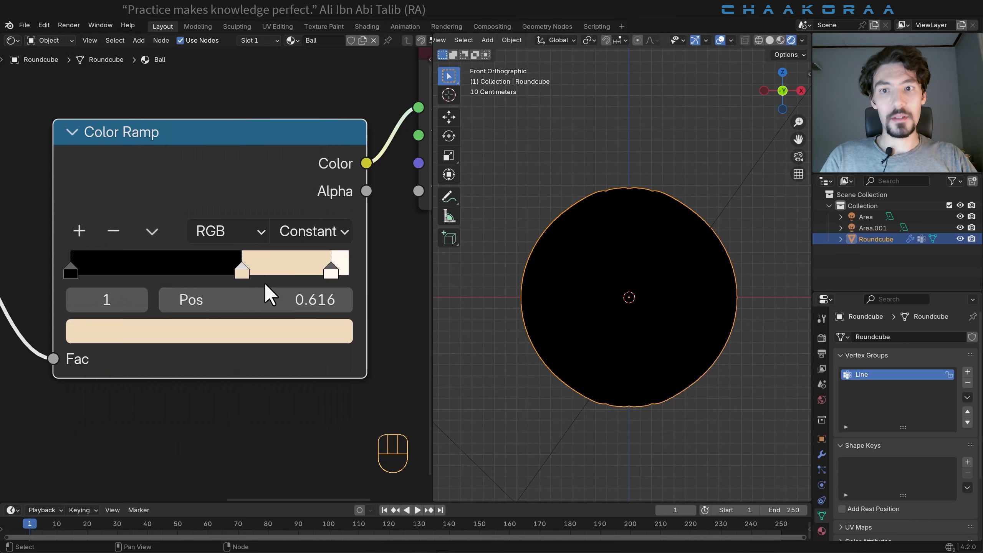
# Add another Color Ramp stop at position 0.275 and colour it tan orange.
pyautogui.keyDown('ctrl'); pyautogui.click(145, 267); pyautogui.keyUp('ctrl')
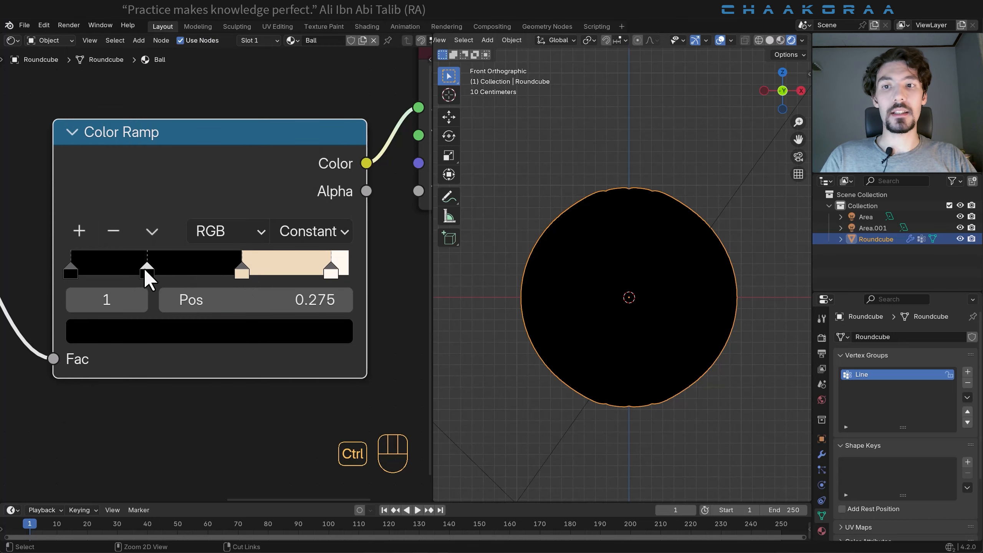
pyautogui.click(158, 334)
pyautogui.moveTo(329, 177); pyautogui.dragTo(329, 81)
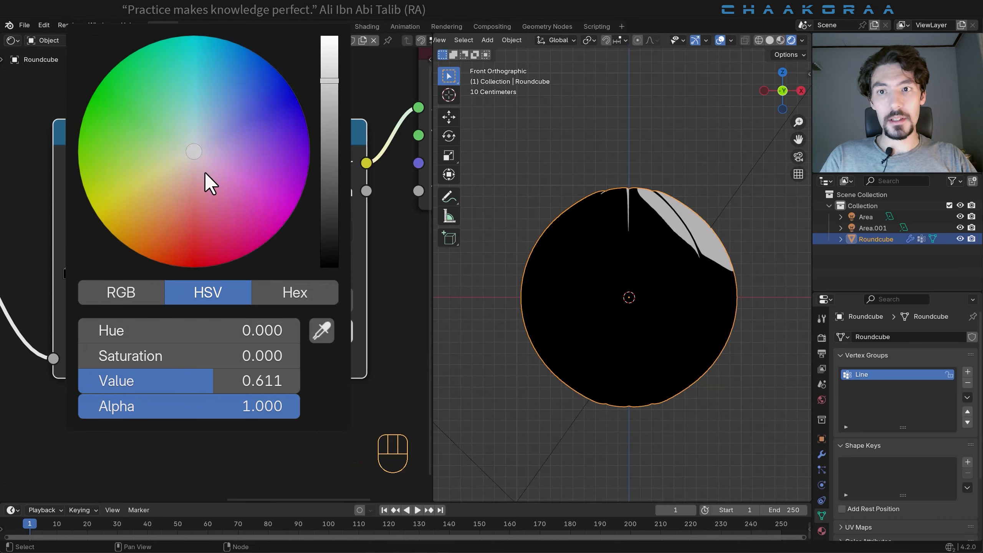
pyautogui.moveTo(209, 182); pyautogui.dragTo(170, 190)
pyautogui.moveTo(330, 80); pyautogui.dragTo(329, 71)
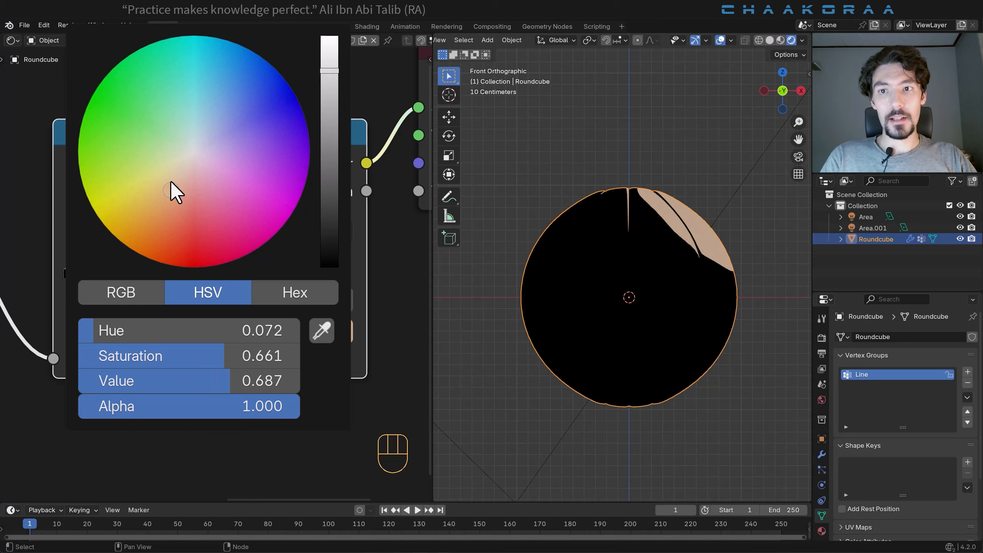
pyautogui.moveTo(173, 191); pyautogui.dragTo(168, 201)
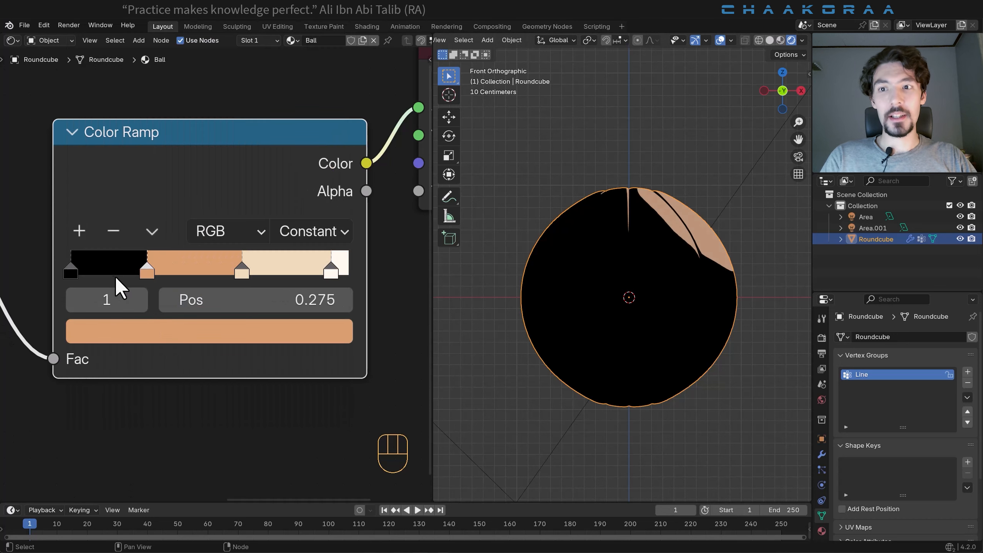
# Colour the Color Ramp's first black stop dark reddish brown, with hue 0.029, saturation 0.789 and value 0.087.
pyautogui.click(68, 271)
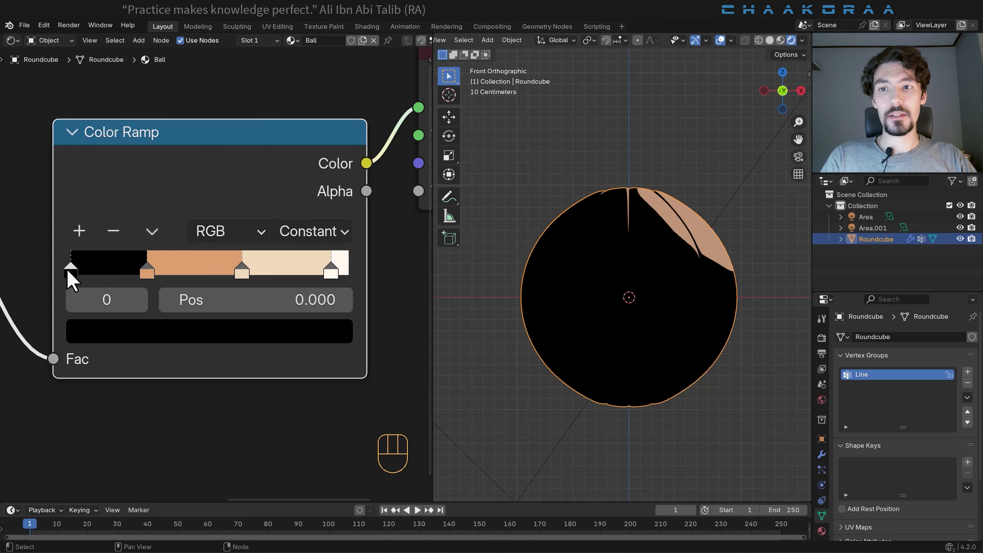
pyautogui.click(143, 332)
pyautogui.moveTo(339, 206)
pyautogui.mouseDown()
pyautogui.moveTo(330, 140)
pyautogui.moveTo(329, 199)
pyautogui.mouseUp()
pyautogui.moveTo(191, 181); pyautogui.dragTo(170, 214)
pyautogui.moveTo(329, 199); pyautogui.dragTo(329, 186)
pyautogui.click(183, 215)
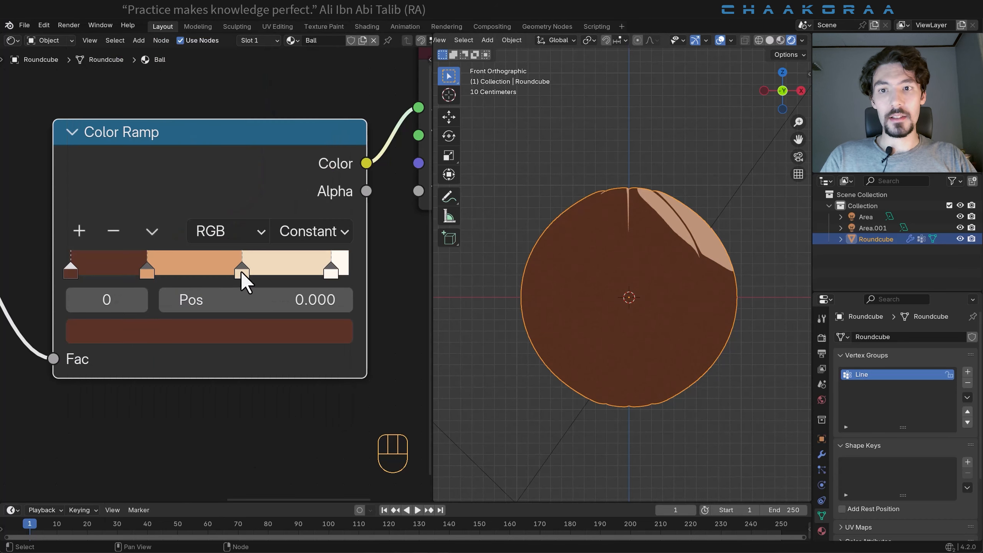
# Move the tan orange stop close to the dark brown one and the light beige stop to position 0.332.
pyautogui.moveTo(241, 271); pyautogui.dragTo(80, 274)
pyautogui.moveTo(208, 272)
pyautogui.mouseDown()
pyautogui.moveTo(151, 275)
pyautogui.moveTo(163, 279)
pyautogui.mouseUp()
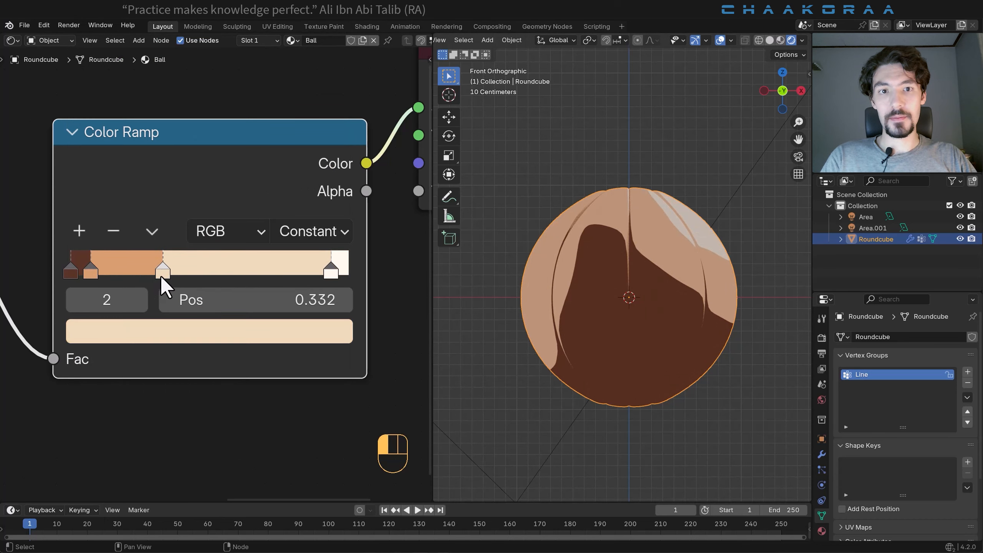
pyautogui.moveTo(611, 312)
pyautogui.mouseDown(button='middle')
pyautogui.moveTo(637, 314)
pyautogui.moveTo(520, 355)
pyautogui.moveTo(792, 351)
pyautogui.moveTo(606, 335)
pyautogui.moveTo(627, 319)
pyautogui.mouseUp(button='middle')
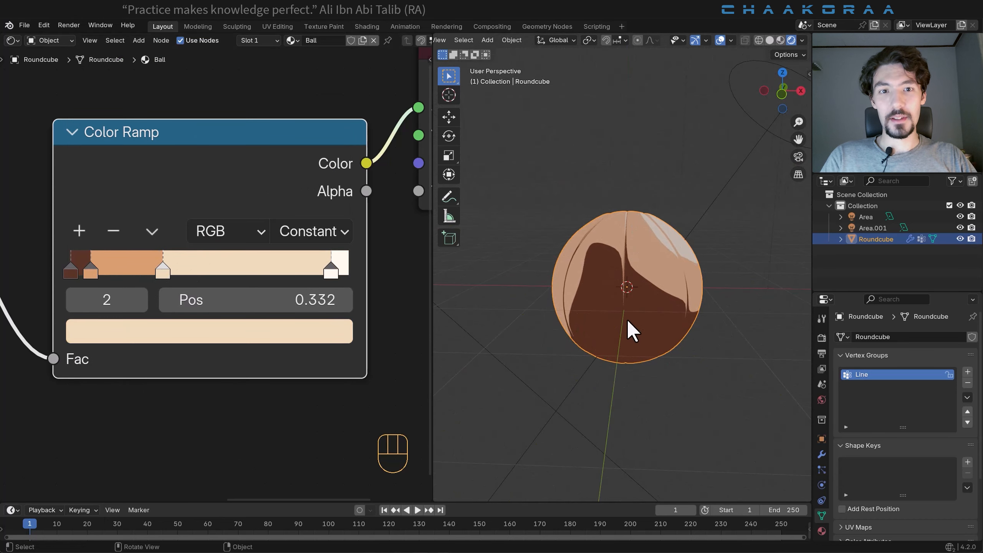
# Adjust the Color Ramp's dark brown stop to a slightly brighter, more saturated reddish brown.
pyautogui.click(70, 271)
pyautogui.click(147, 331)
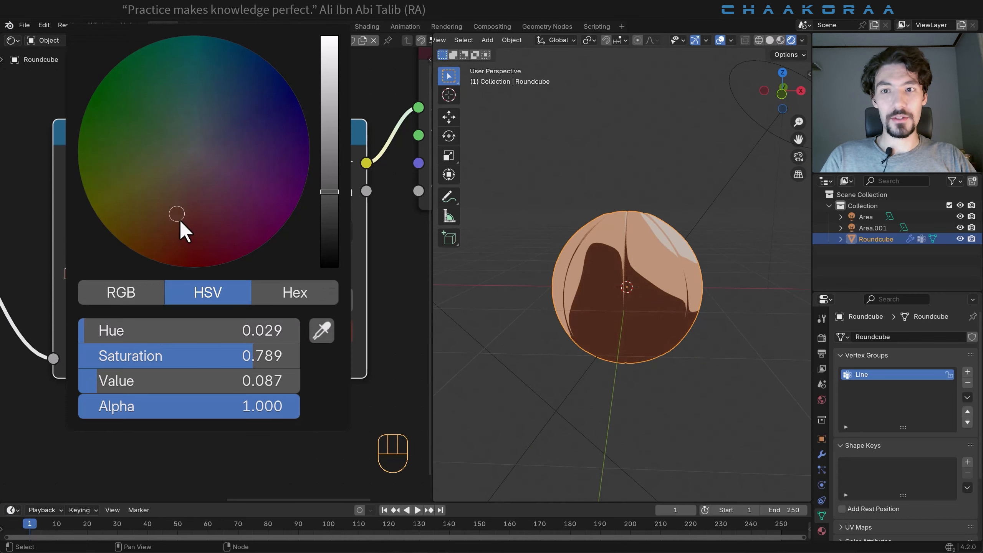
pyautogui.moveTo(182, 226)
pyautogui.mouseDown()
pyautogui.moveTo(164, 223)
pyautogui.moveTo(167, 236)
pyautogui.moveTo(170, 224)
pyautogui.mouseUp()
pyautogui.moveTo(330, 191); pyautogui.dragTo(329, 181)
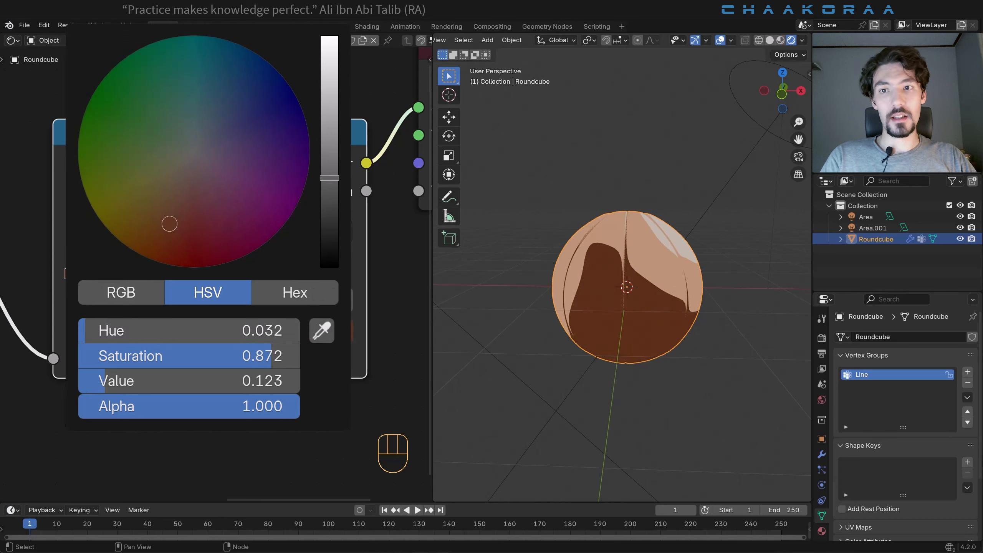
pyautogui.moveTo(168, 223); pyautogui.dragTo(174, 228)
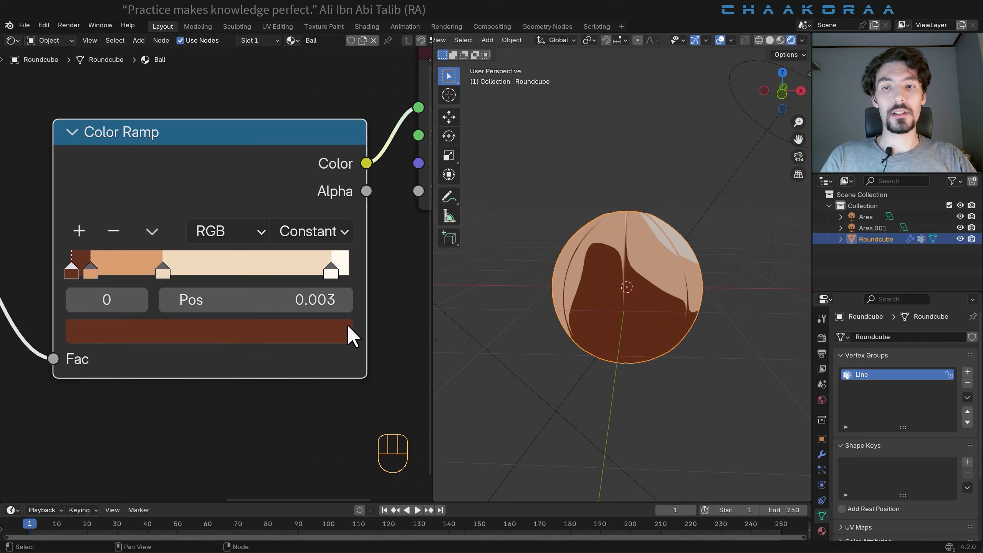
# Add a Noise Texture node ahead of the Principled BSDF, leaving a gap for another node.
pyautogui.scroll(-5, 231, 333)
pyautogui.moveTo(67, 342); pyautogui.dragTo(277, 348, button='middle')
pyautogui.scroll(-2, 144, 334)
pyautogui.moveTo(168, 336); pyautogui.dragTo(426, 318, button='middle')
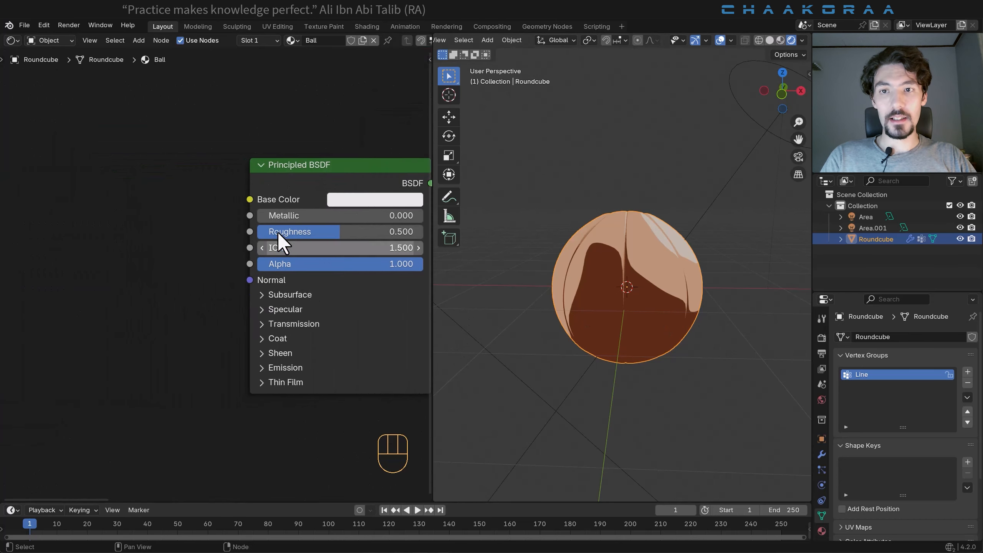
pyautogui.scroll(2, 587, 280)
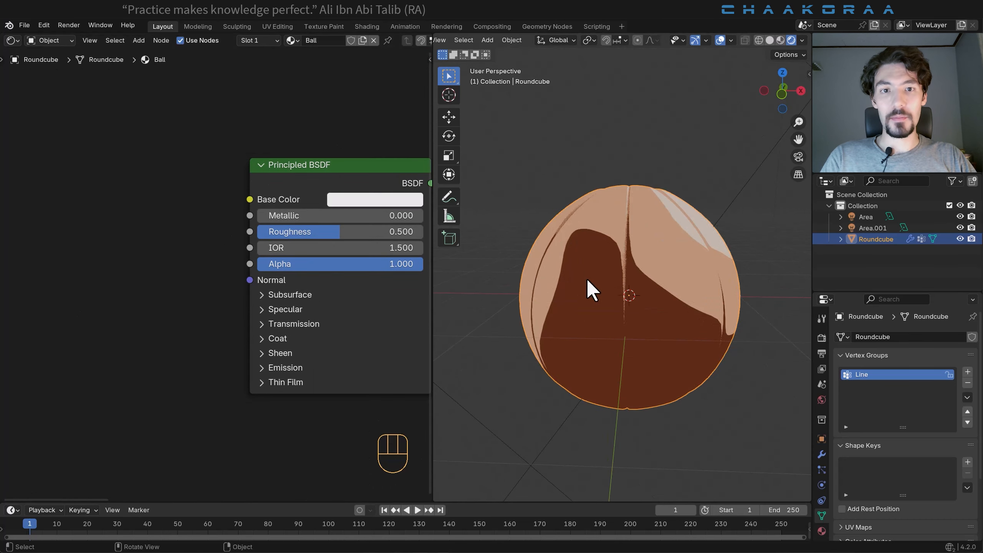
pyautogui.hotkey('shift', 'a')
pyautogui.click(109, 270)
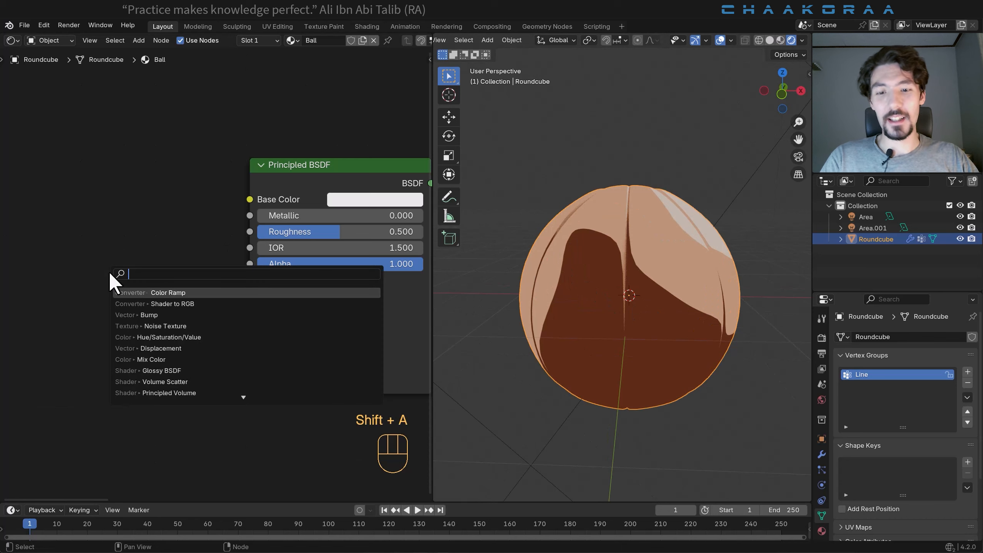
pyautogui.write('noise')
pyautogui.press('Return')
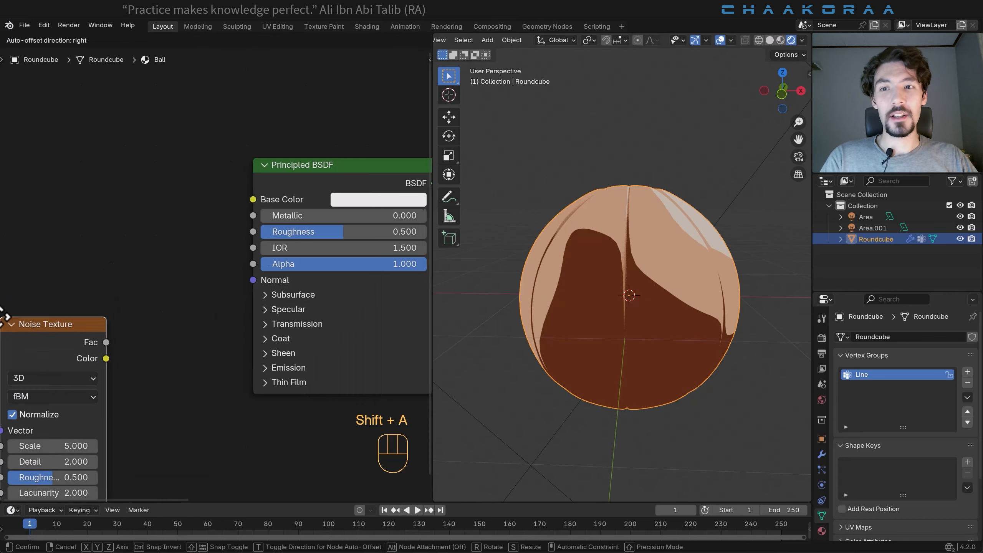
pyautogui.click(109, 316)
# Add a Bump node between the Noise Texture and the Principled BSDF.
pyautogui.hotkey('shift', 'a')
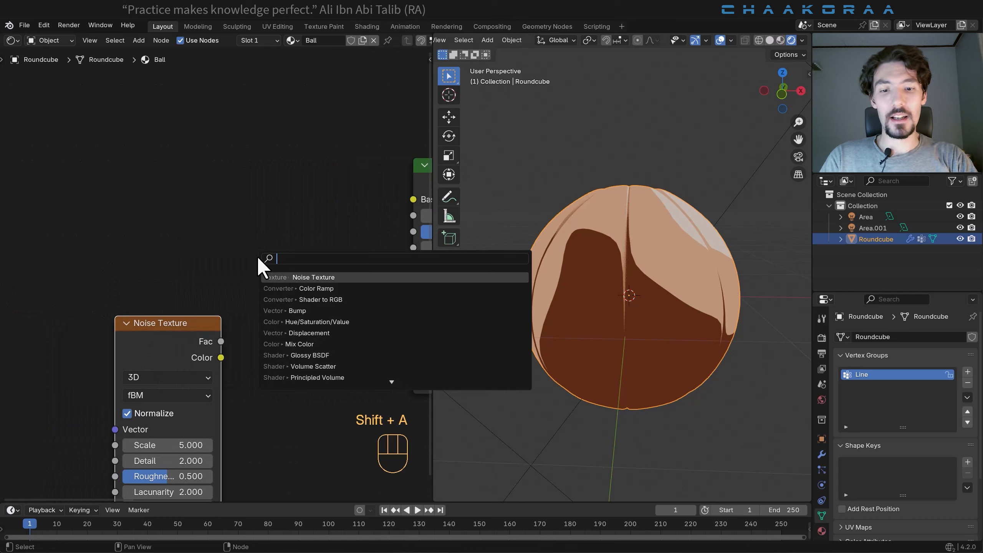
pyautogui.write('bump')
pyautogui.press('Return')
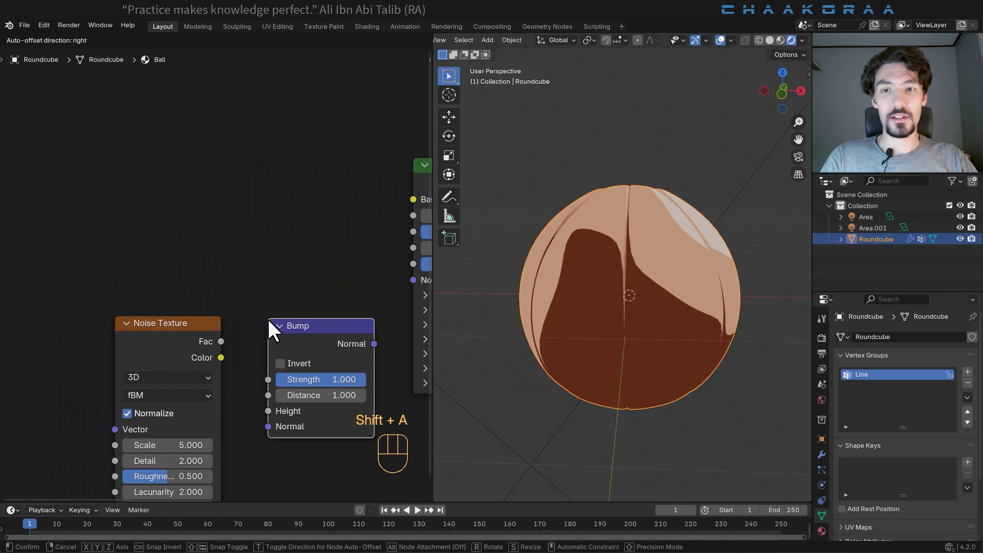
pyautogui.click(267, 319)
pyautogui.moveTo(293, 276); pyautogui.dragTo(171, 254, button='middle')
pyautogui.moveTo(122, 333); pyautogui.dragTo(138, 301, button='middle')
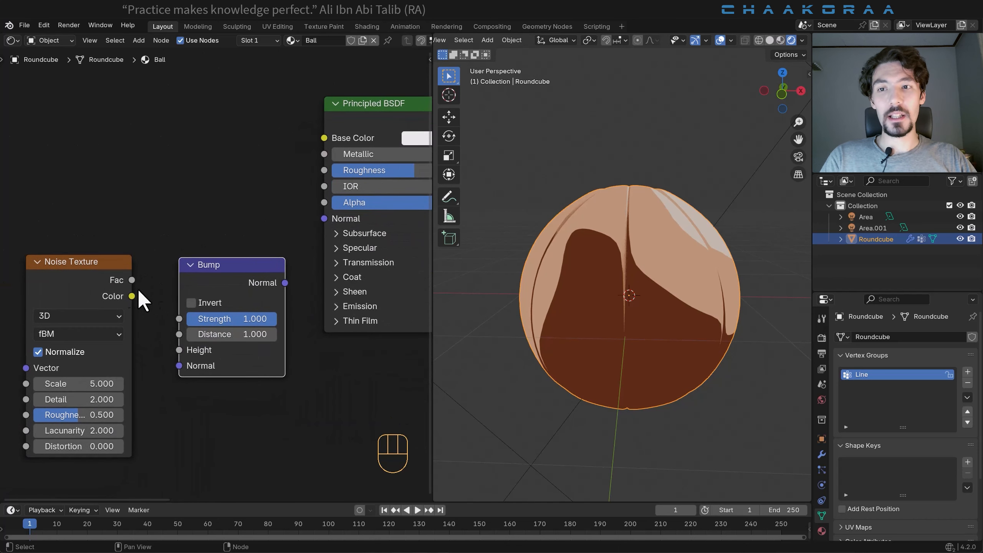
# Connect the Noise Texture's Fac to the Bump's Height, and the Bump's Normal to the Principled BSDF's Normal.
pyautogui.moveTo(132, 280); pyautogui.dragTo(179, 350)
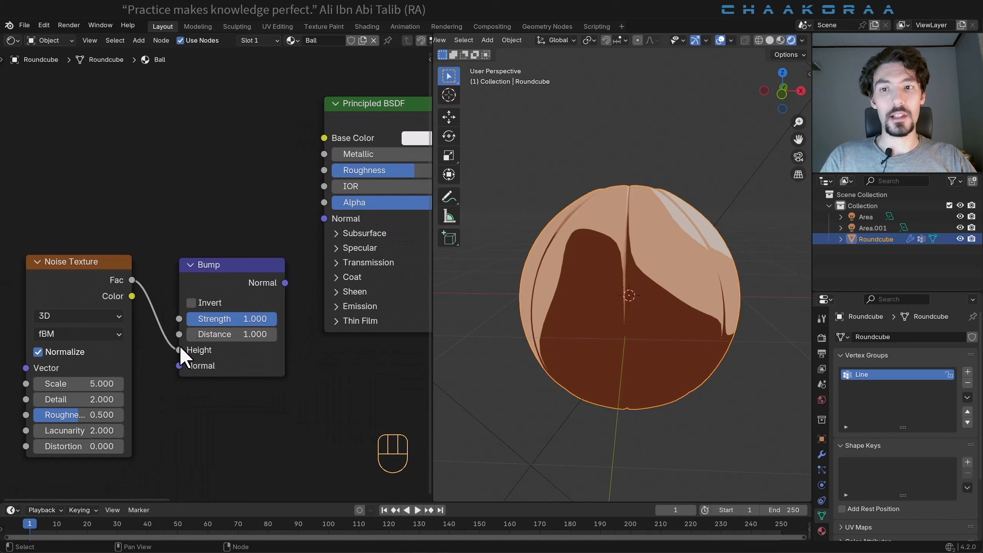
pyautogui.moveTo(254, 277); pyautogui.dragTo(200, 301, button='middle')
pyautogui.moveTo(214, 298); pyautogui.dragTo(244, 237)
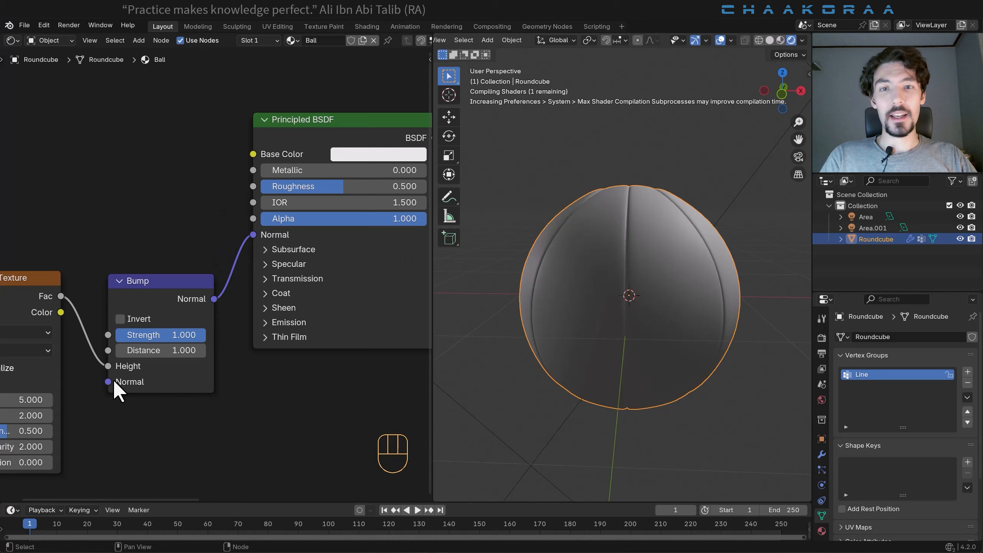
pyautogui.moveTo(114, 386); pyautogui.dragTo(300, 301, button='middle')
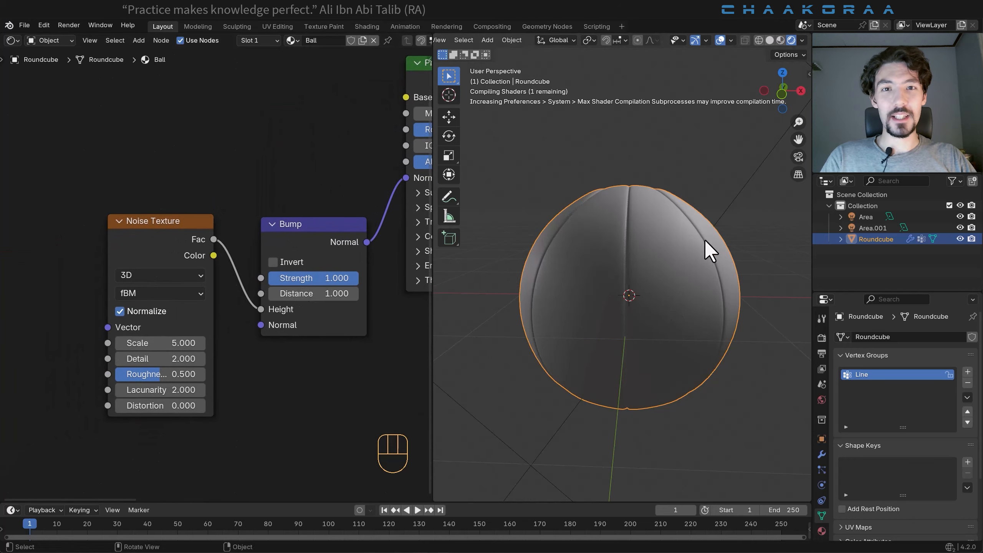
# Set the Noise Texture's Scale to 151.9 and its Detail to 15.
pyautogui.scroll(4, 643, 282)
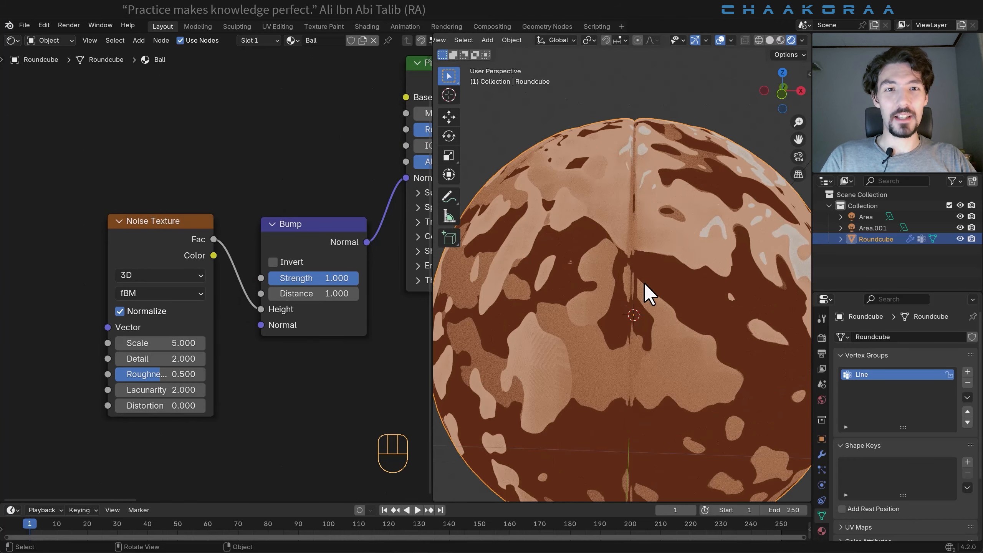
pyautogui.scroll(2, 259, 381)
pyautogui.moveTo(163, 326); pyautogui.dragTo(142, 344)
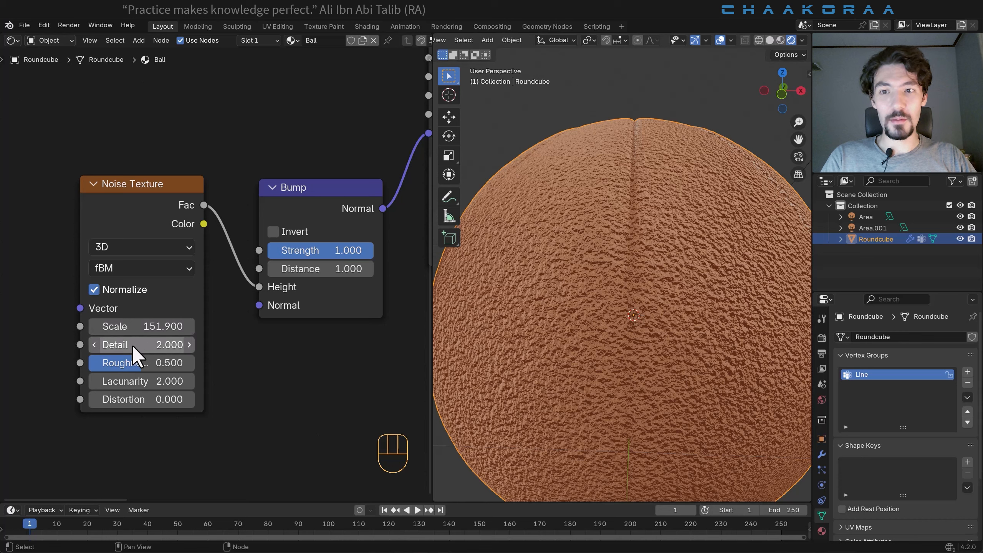
pyautogui.moveTo(134, 344); pyautogui.dragTo(191, 344)
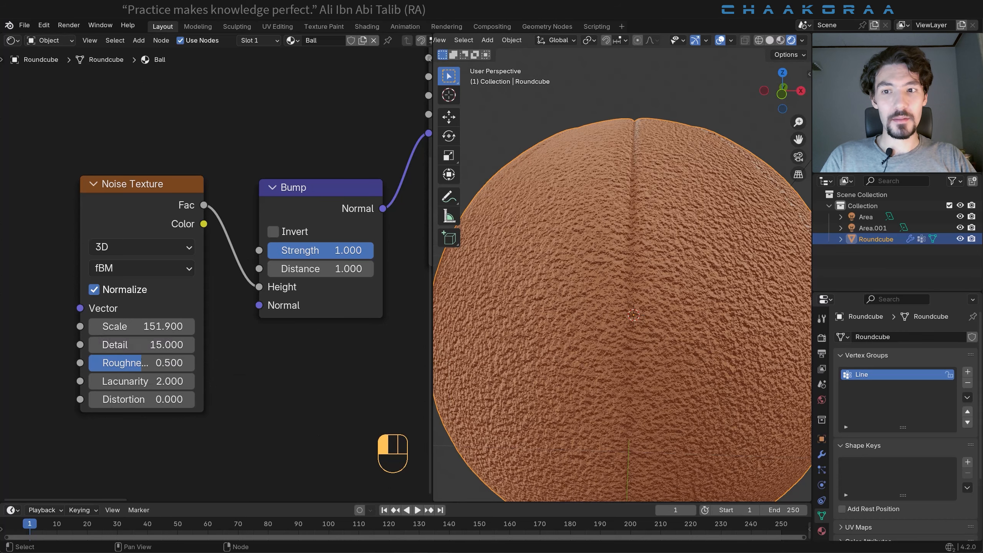
# Set the Bump node's Distance to 0.040 and its Strength to 0.067.
pyautogui.moveTo(344, 353); pyautogui.dragTo(272, 339, button='middle')
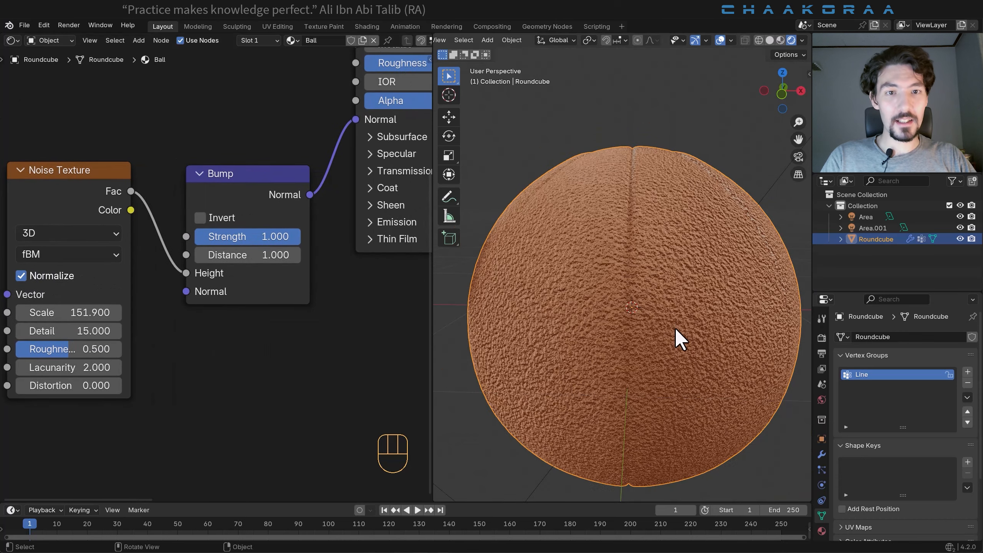
pyautogui.scroll(5, 691, 310)
pyautogui.scroll(-5, 691, 310)
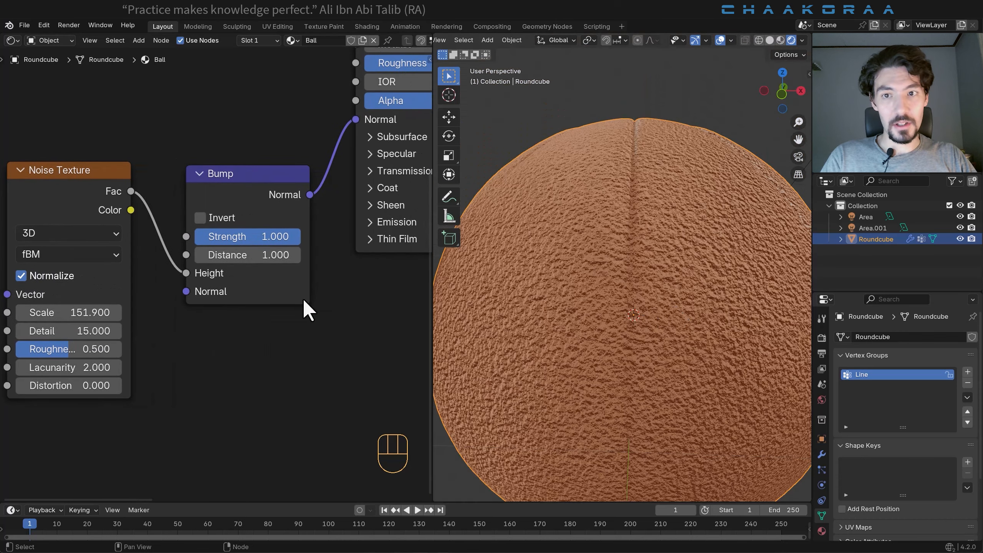
pyautogui.scroll(2, 294, 294)
pyautogui.moveTo(274, 281); pyautogui.dragTo(245, 273, button='middle')
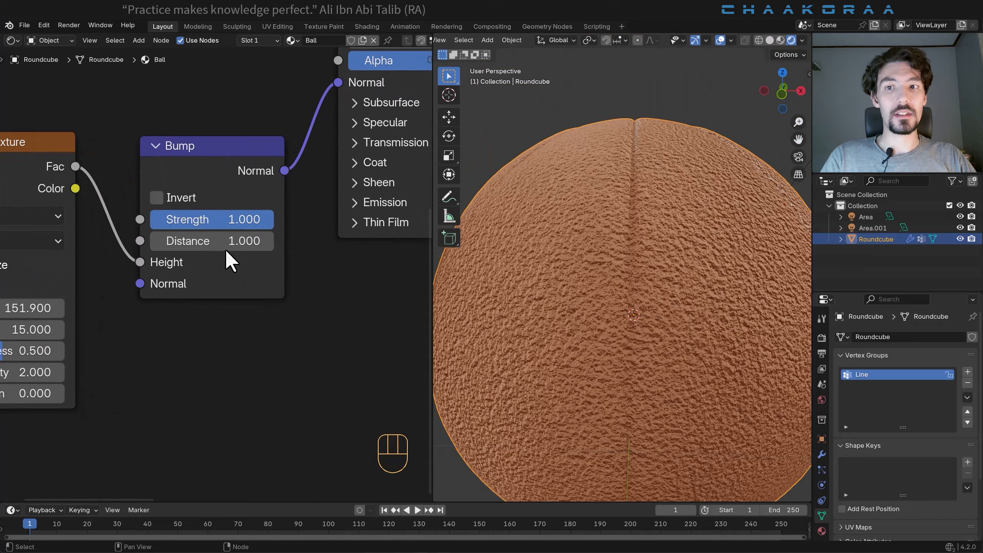
pyautogui.keyDown('shift'); pyautogui.moveTo(235, 244); pyautogui.dragTo(87, 244); pyautogui.keyUp('shift')
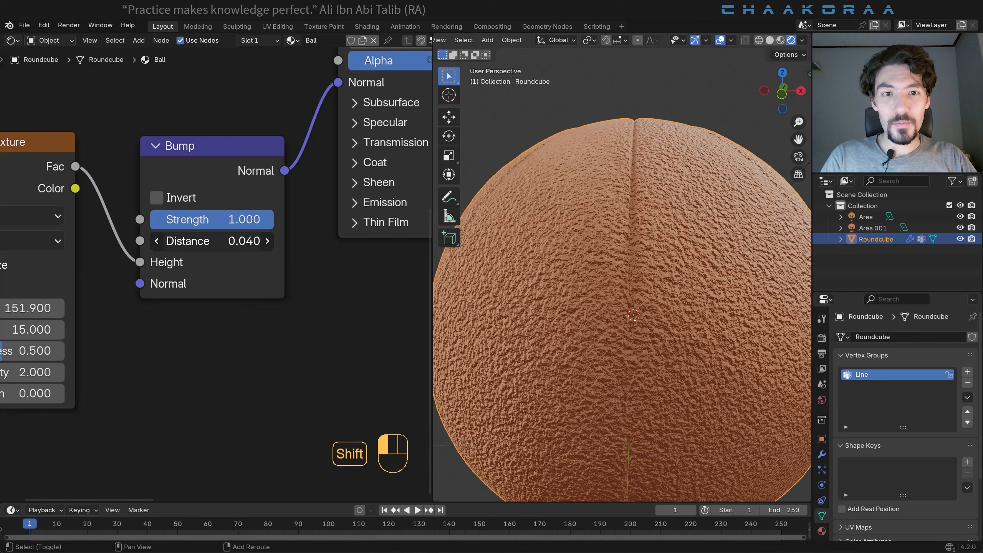
pyautogui.keyDown('shift'); pyautogui.moveTo(243, 222); pyautogui.dragTo(91, 222); pyautogui.keyUp('shift')
pyautogui.moveTo(564, 349); pyautogui.dragTo(503, 336, button='middle')
pyautogui.scroll(3, 636, 305)
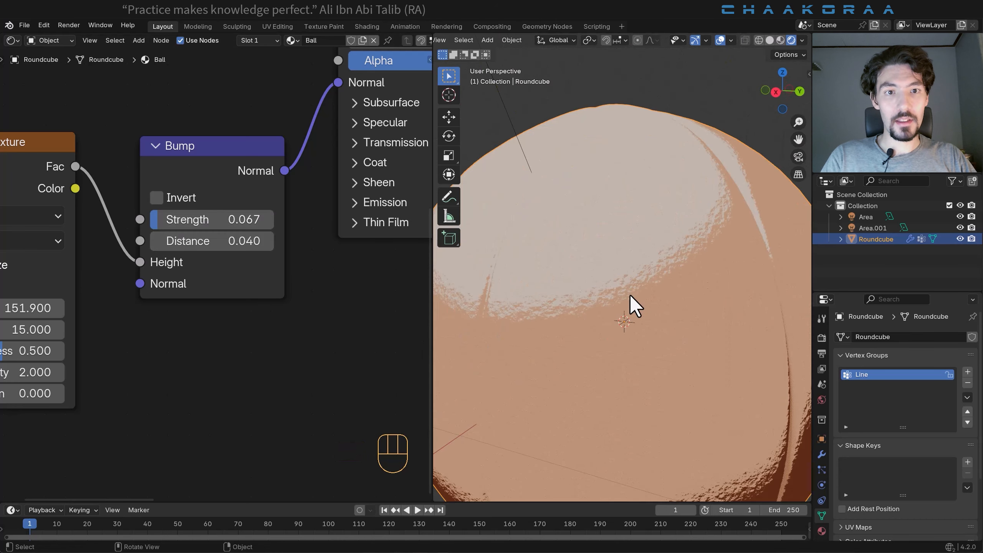
# Raise the Noise Texture's Scale to 164.
pyautogui.moveTo(62, 324); pyautogui.dragTo(132, 306, button='middle')
pyautogui.moveTo(130, 292); pyautogui.dragTo(179, 293)
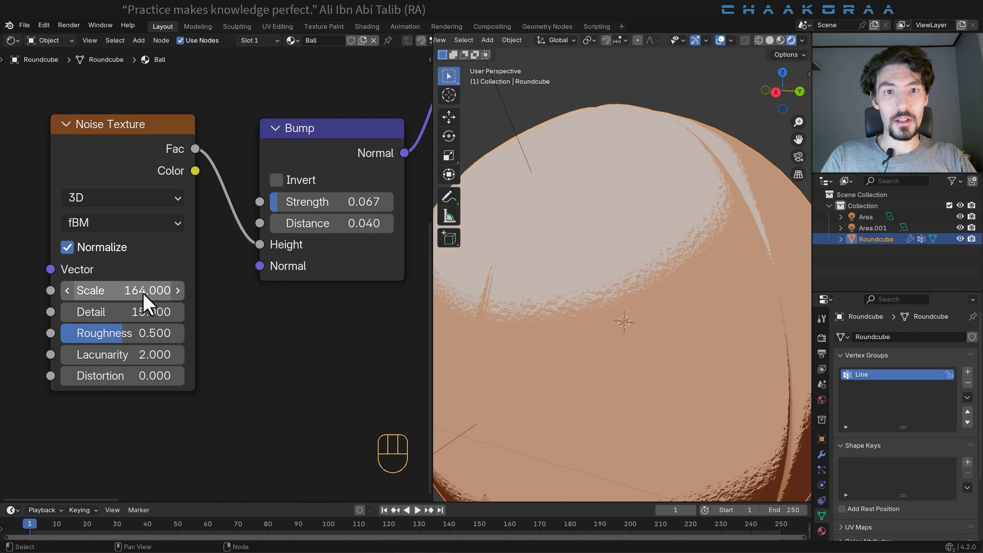
pyautogui.scroll(-5, 733, 314)
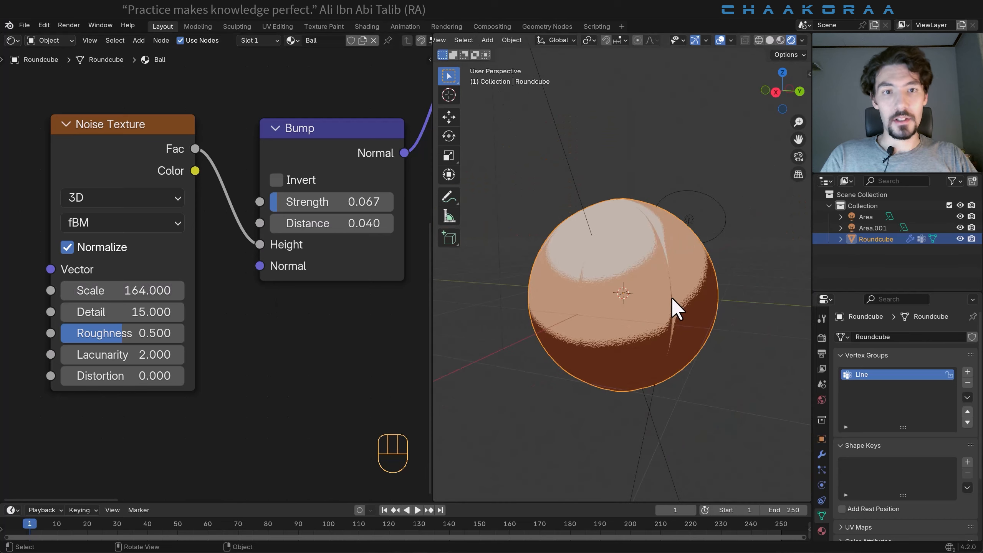
# Enter Edit Mode on the ball and select the seam geometry stored in the Line vertex group.
pyautogui.press('Tab')
pyautogui.scroll(4, 642, 290)
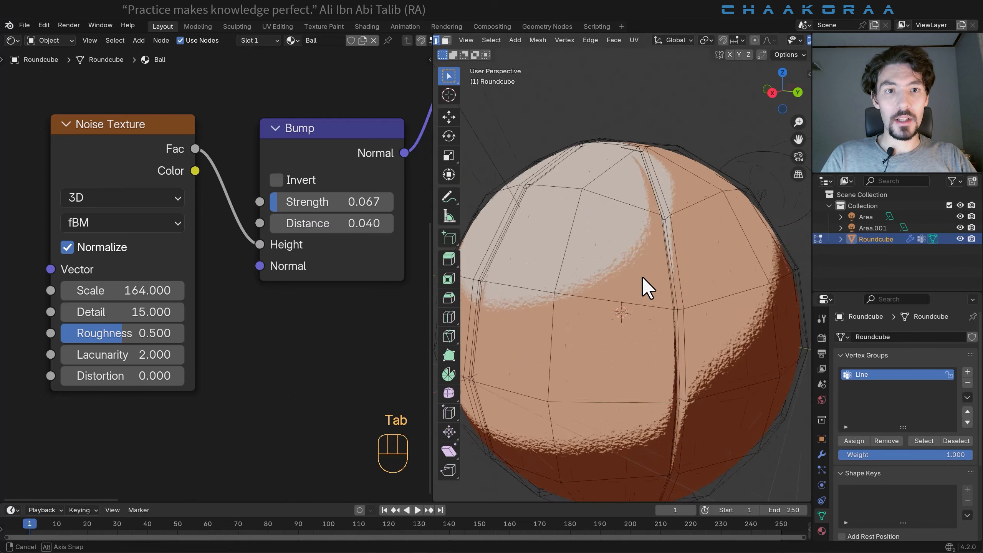
pyautogui.moveTo(591, 235); pyautogui.dragTo(597, 208, button='middle')
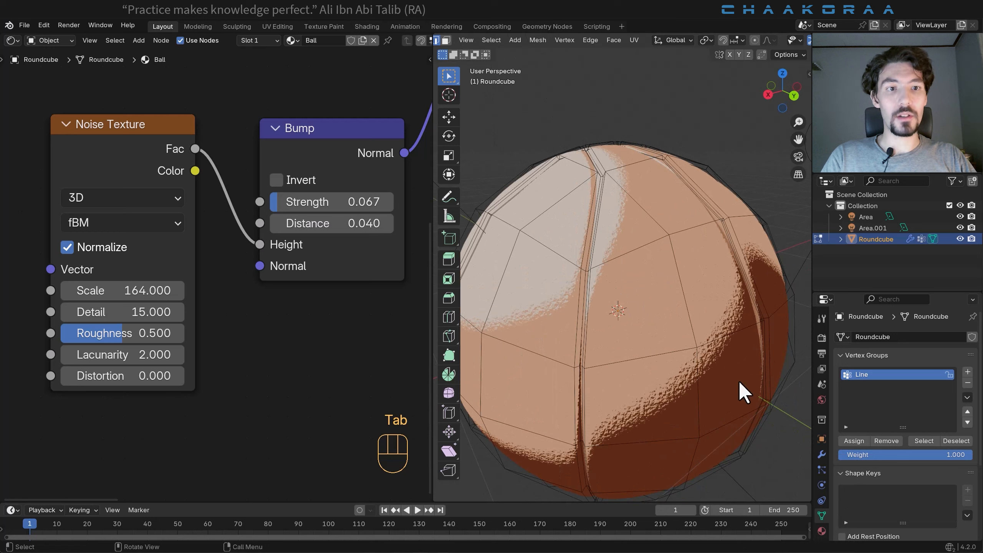
pyautogui.scroll(-3, 831, 478)
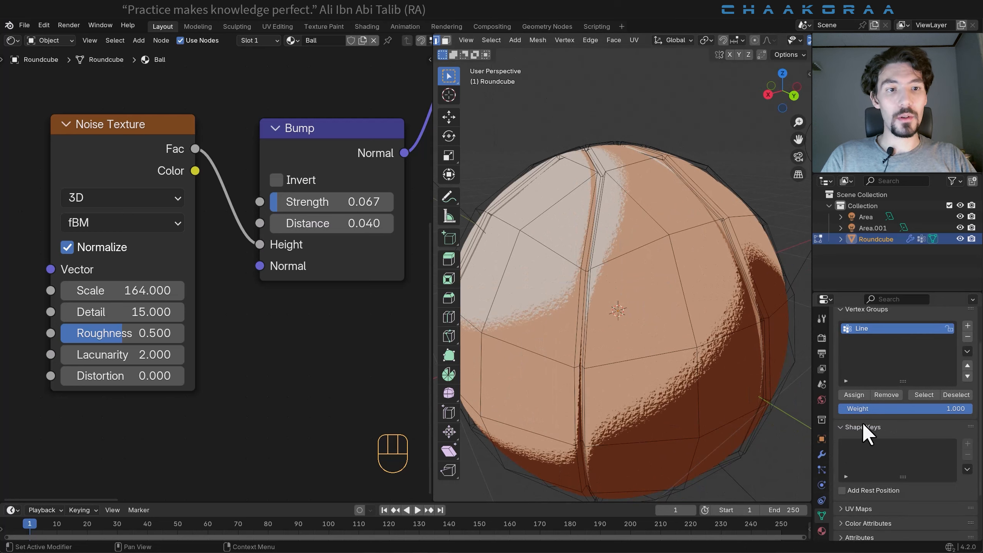
pyautogui.scroll(3, 866, 387)
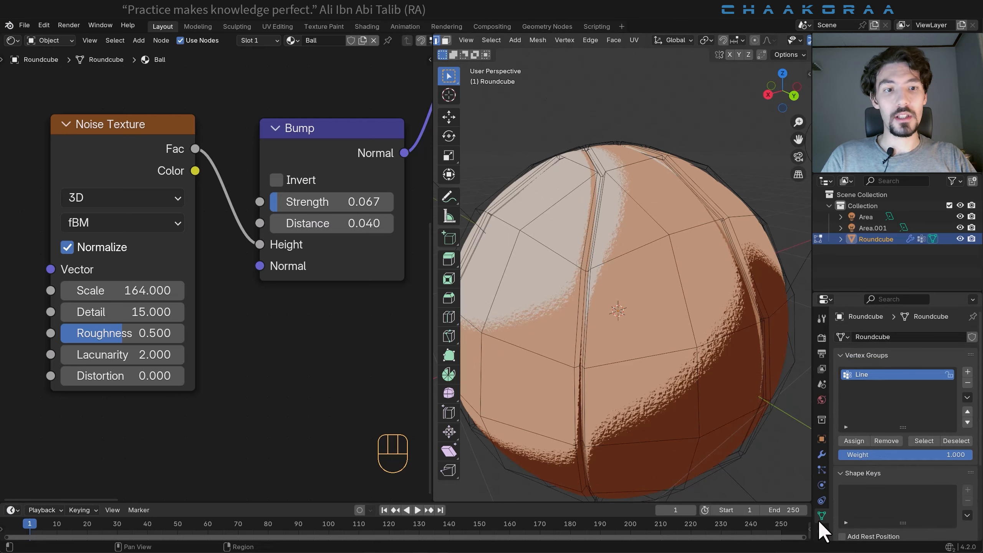
pyautogui.click(925, 441)
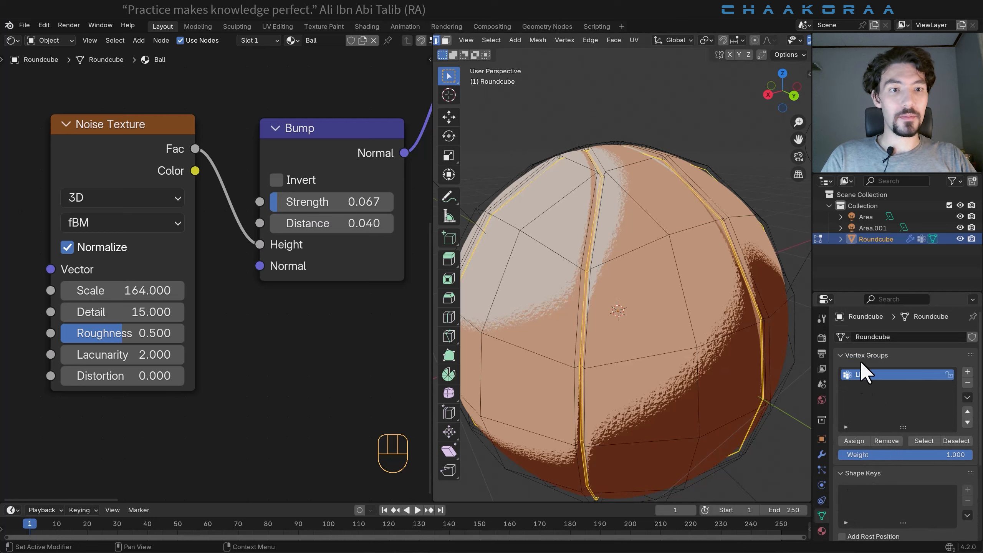
# Add a second material slot to the ball with a new material named Line.
pyautogui.click(822, 529)
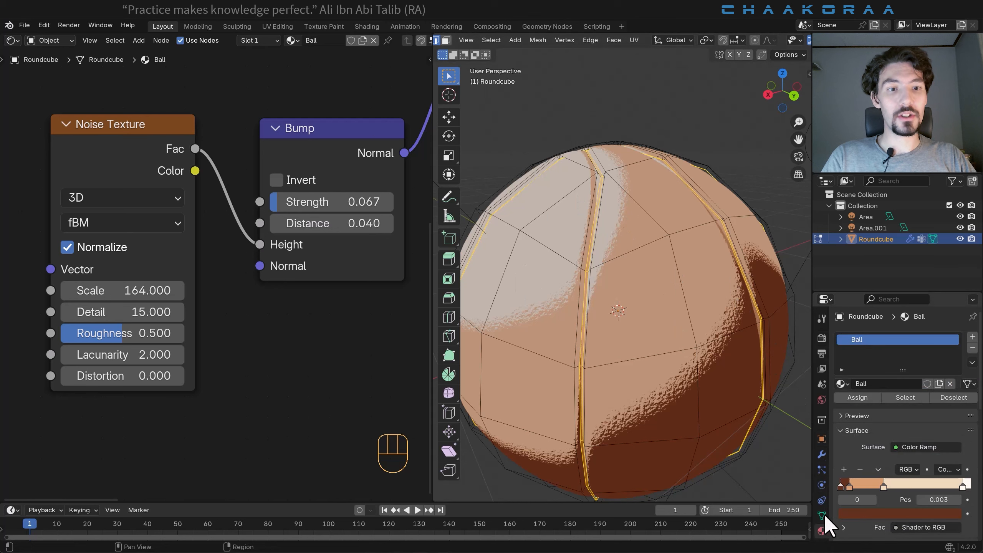
pyautogui.click(972, 336)
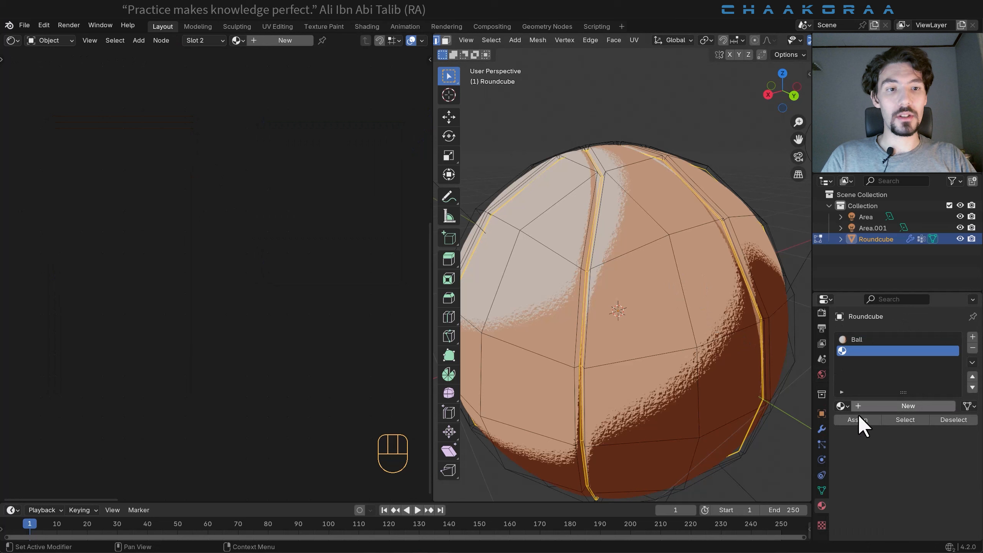
pyautogui.click(890, 406)
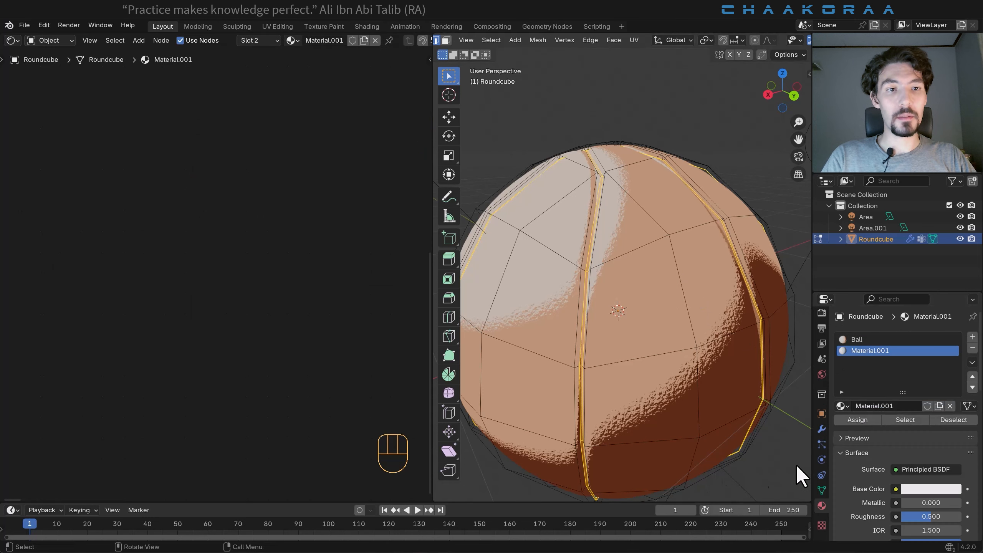
pyautogui.click(883, 406)
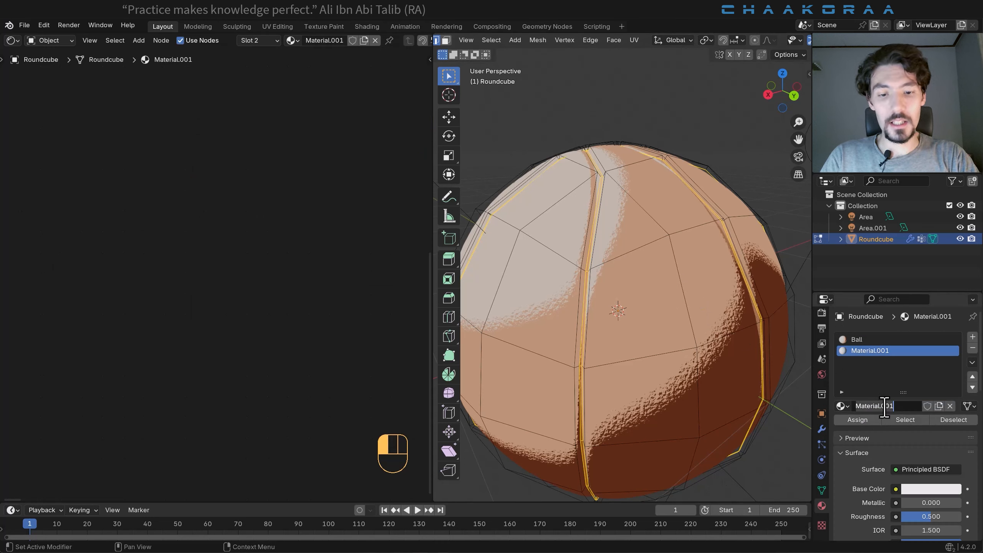
pyautogui.write('Line')
pyautogui.press('Return')
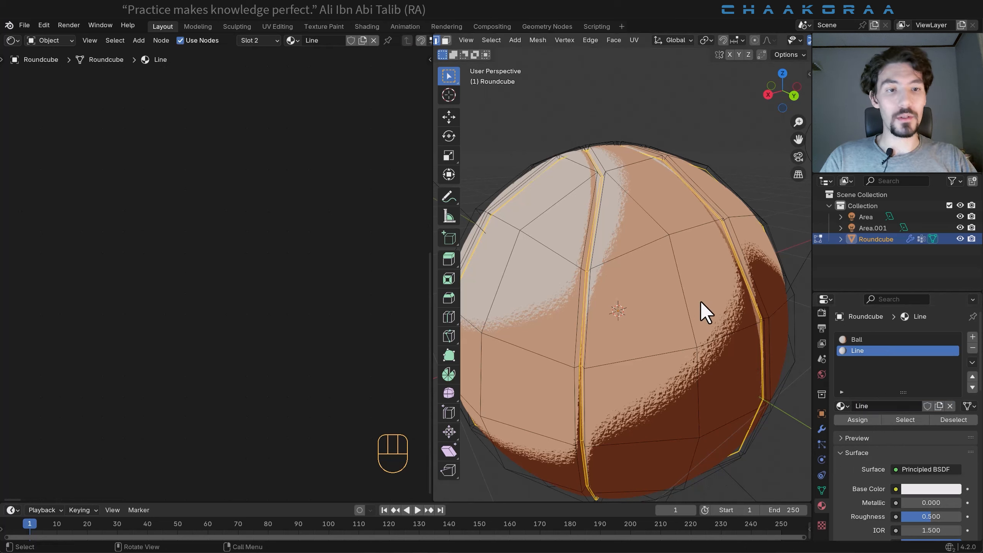
# Assign the Line material to the selected seam faces, return to Object Mode and inspect the seams around the ball.
pyautogui.click(868, 422)
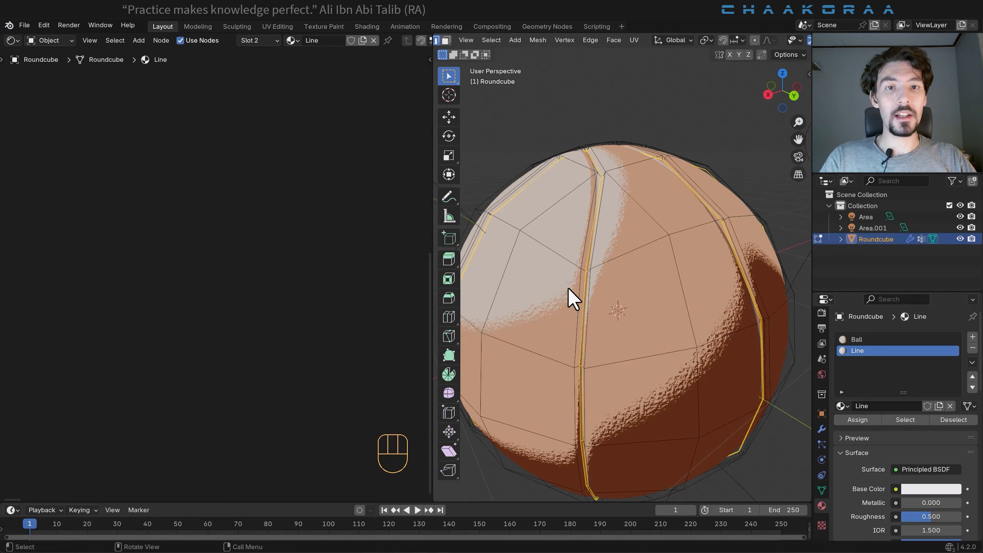
pyautogui.press('Tab')
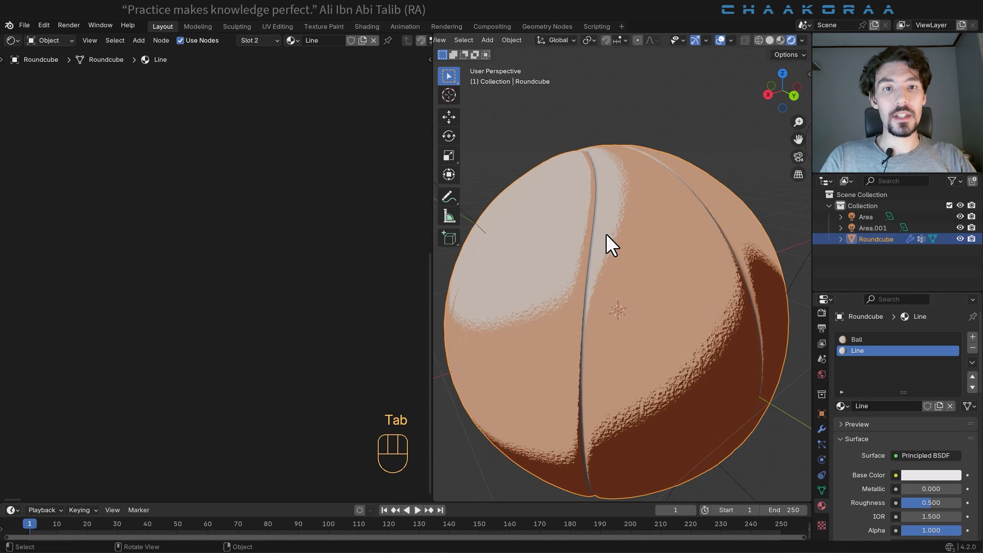
pyautogui.moveTo(606, 234); pyautogui.dragTo(599, 200, button='middle')
pyautogui.scroll(3, 578, 246)
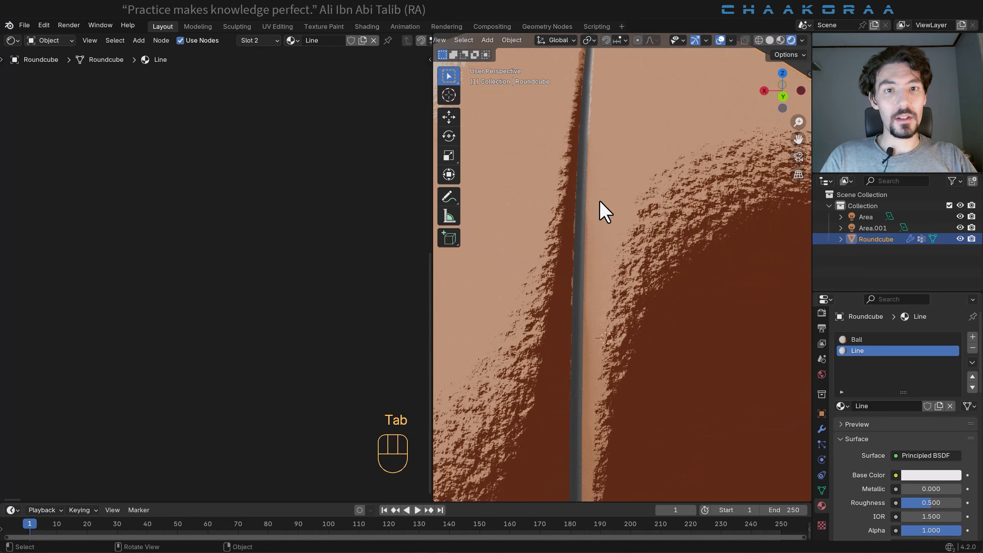
pyautogui.scroll(-3, 599, 200)
pyautogui.moveTo(667, 200); pyautogui.dragTo(639, 220, button='middle')
pyautogui.scroll(4, 647, 220)
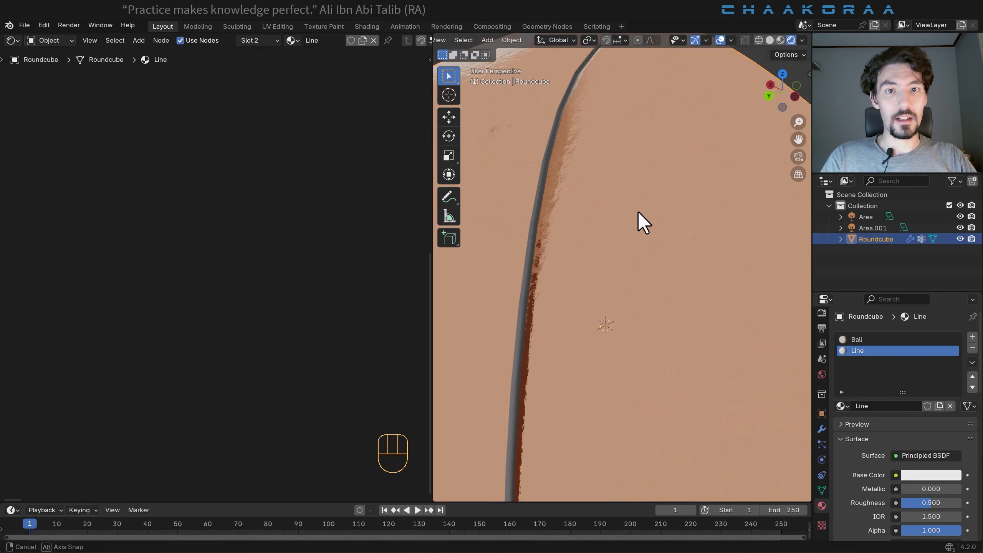
pyautogui.scroll(-4, 579, 242)
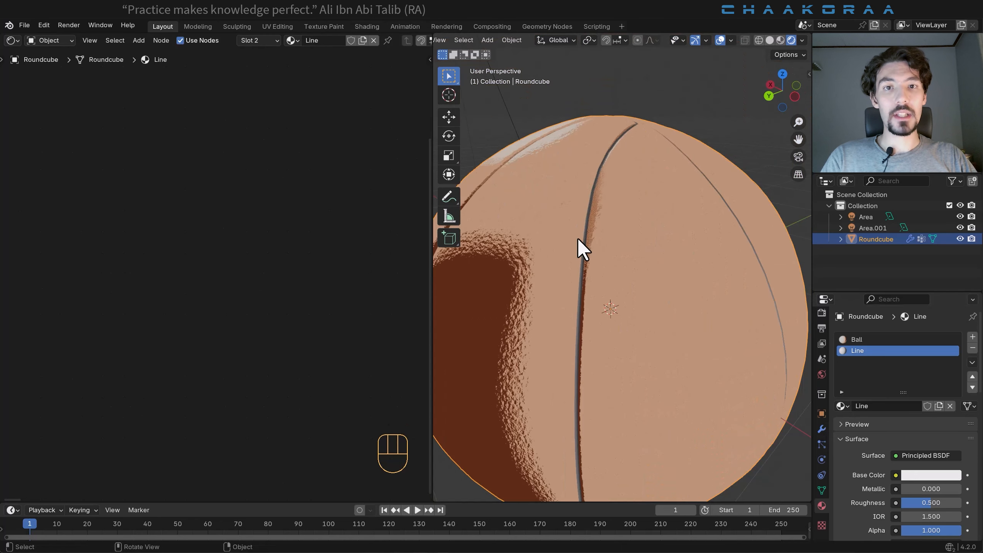
pyautogui.moveTo(610, 276); pyautogui.dragTo(651, 221, button='middle')
# Reselect the ball and add a third material slot with a new material named Outline.
pyautogui.hotkey('alt', 'a')
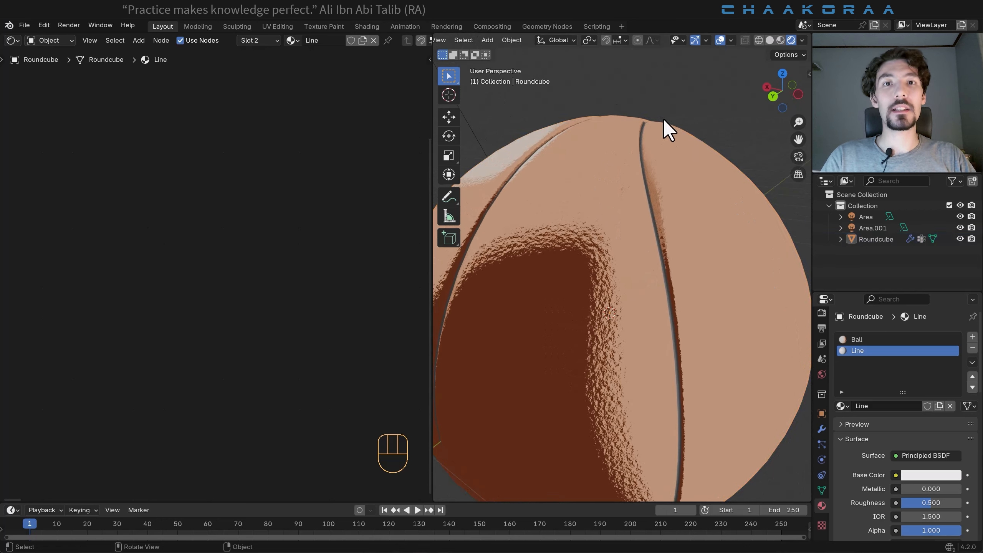
pyautogui.click(658, 174)
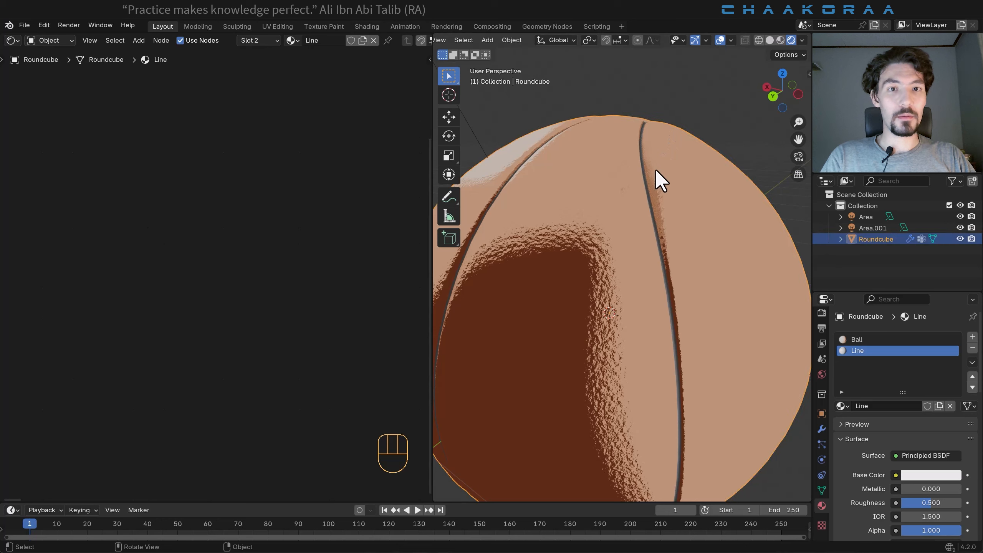
pyautogui.click(972, 336)
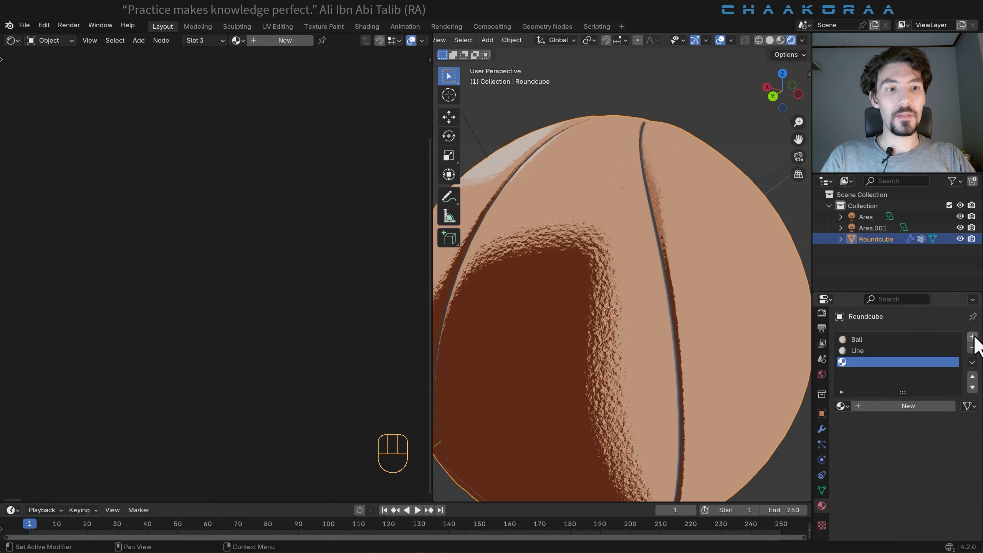
pyautogui.click(884, 408)
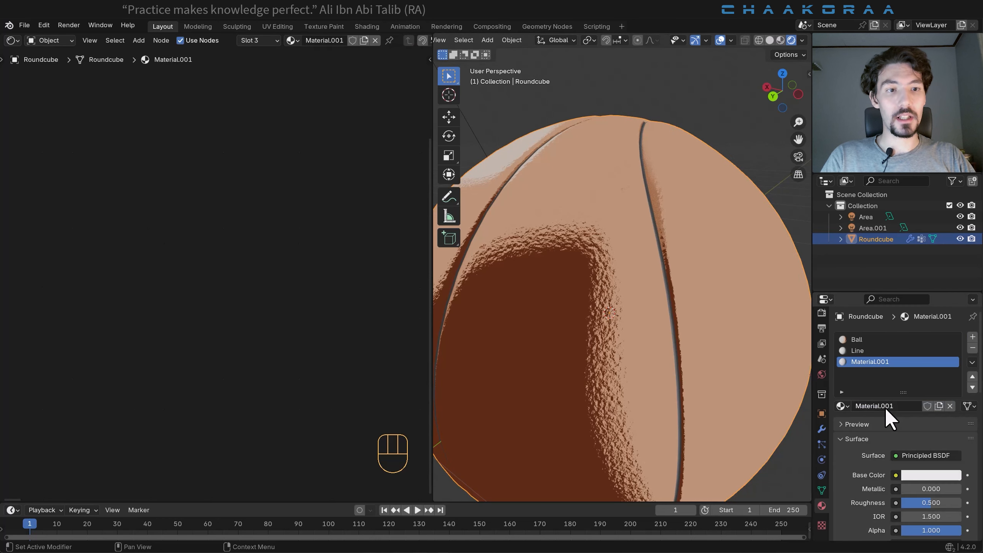
pyautogui.click(886, 407)
pyautogui.hotkey('ctrl', 'a')
pyautogui.write('Outl')
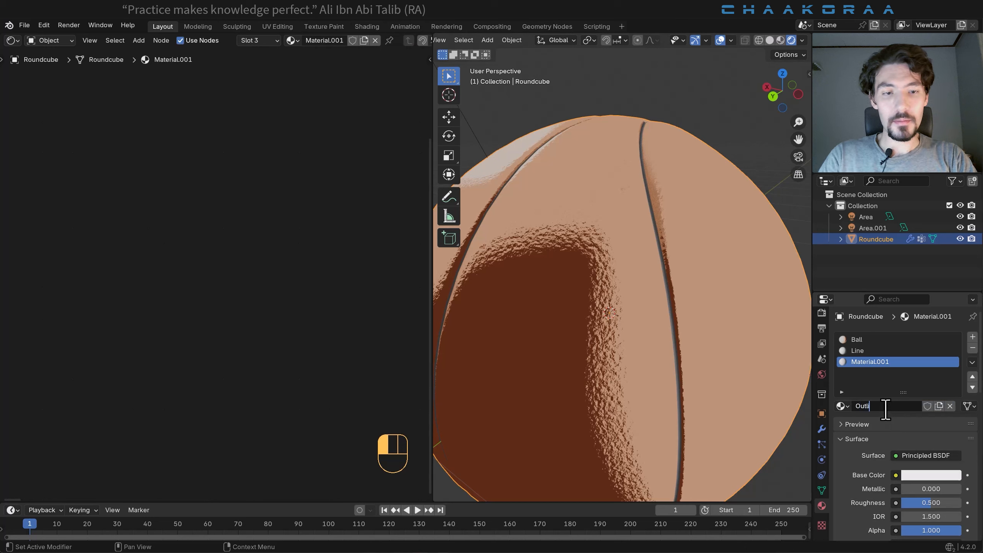
pyautogui.write('ine')
pyautogui.press('Return')
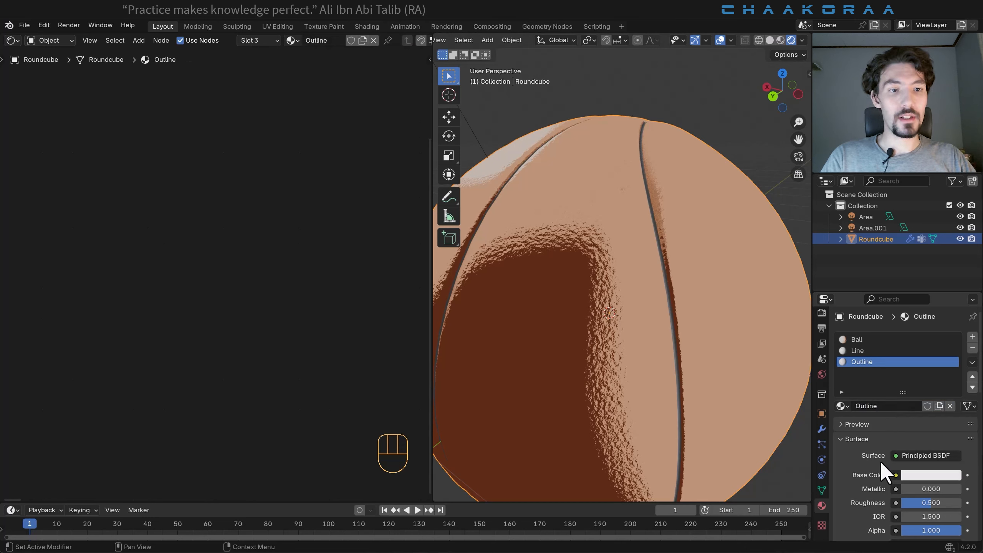
# Change the Outline material's surface shader to Emission and set its color to black.
pyautogui.click(894, 456)
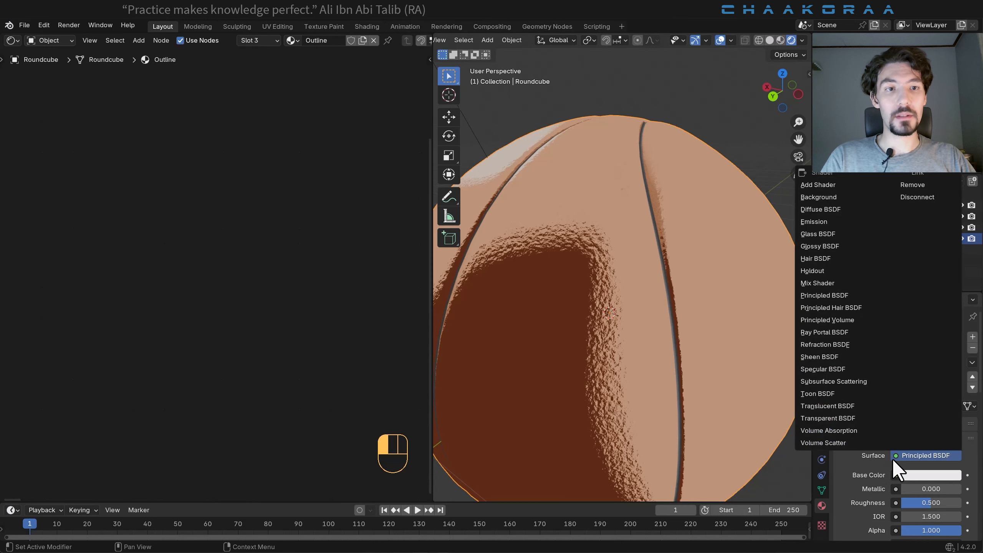
pyautogui.click(836, 220)
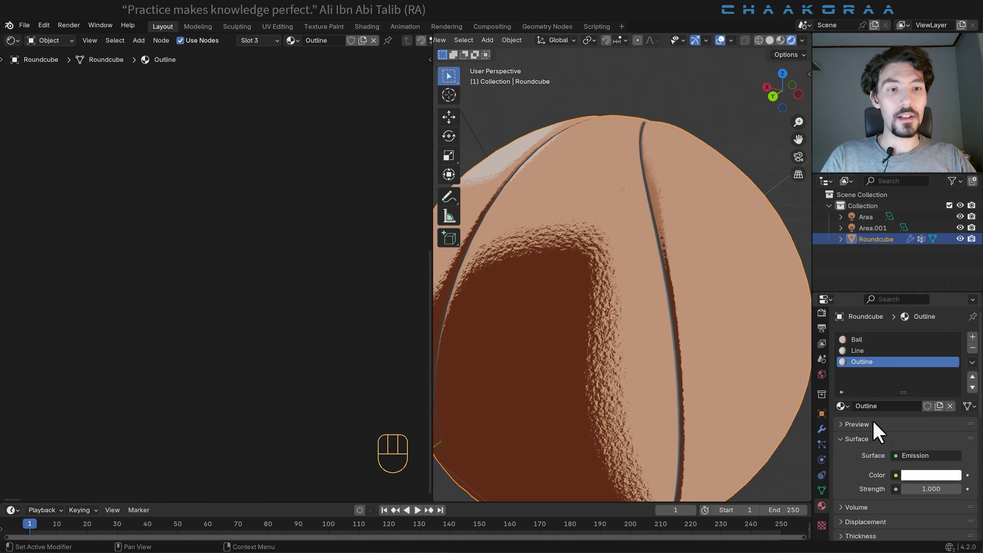
pyautogui.click(916, 477)
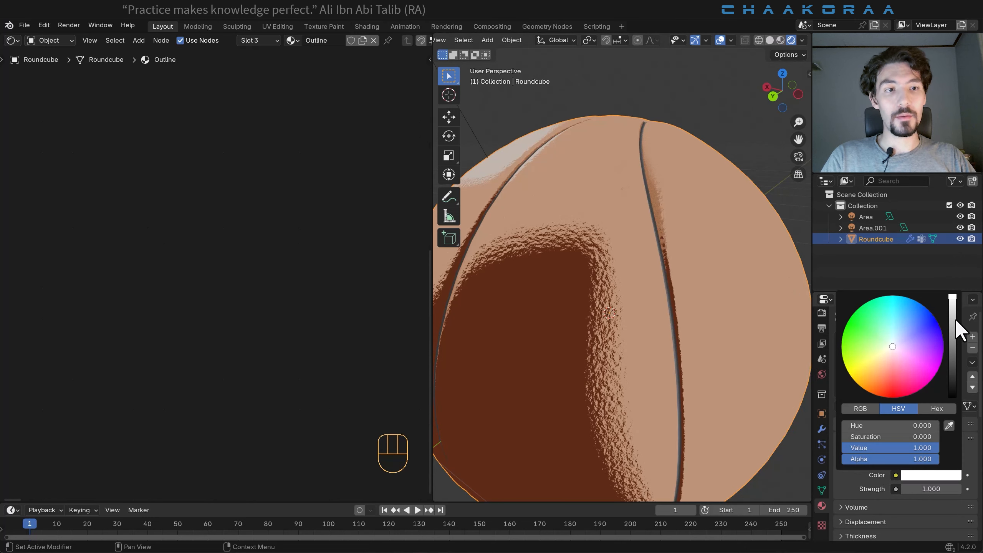
pyautogui.moveTo(955, 319); pyautogui.dragTo(952, 399)
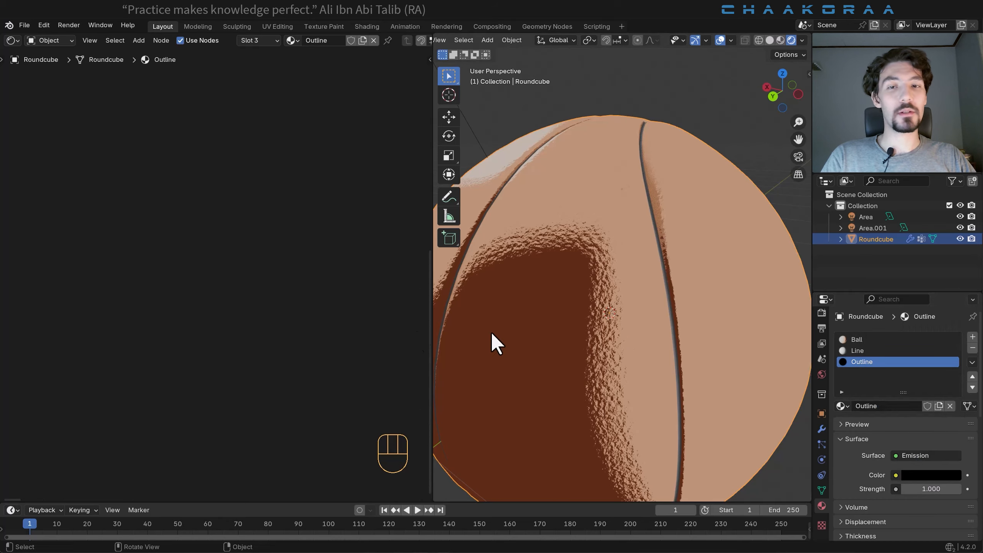
# Enlarge the 3D viewport over the node editor and add a Solidify modifier to the ball.
pyautogui.moveTo(432, 271); pyautogui.dragTo(24, 291)
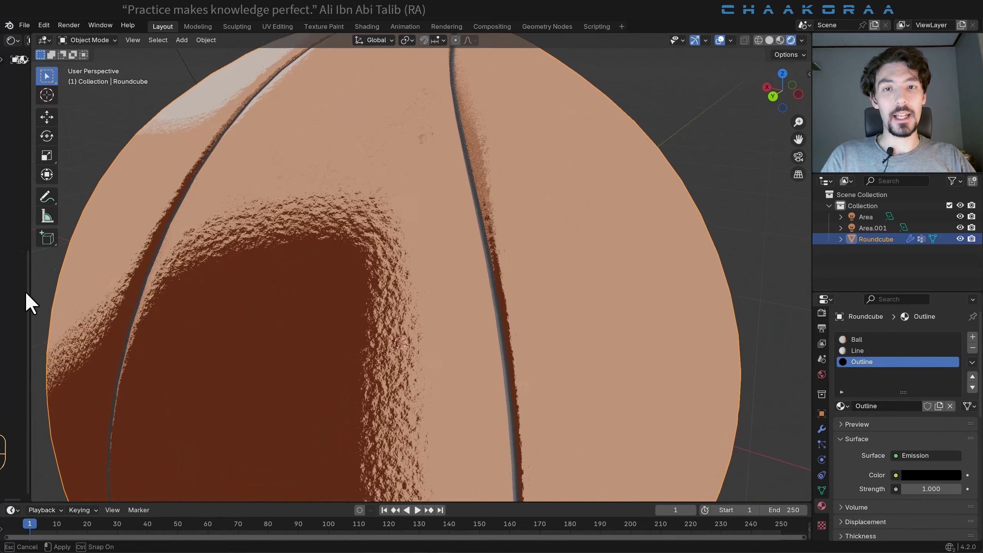
pyautogui.moveTo(389, 257); pyautogui.dragTo(470, 277, button='middle')
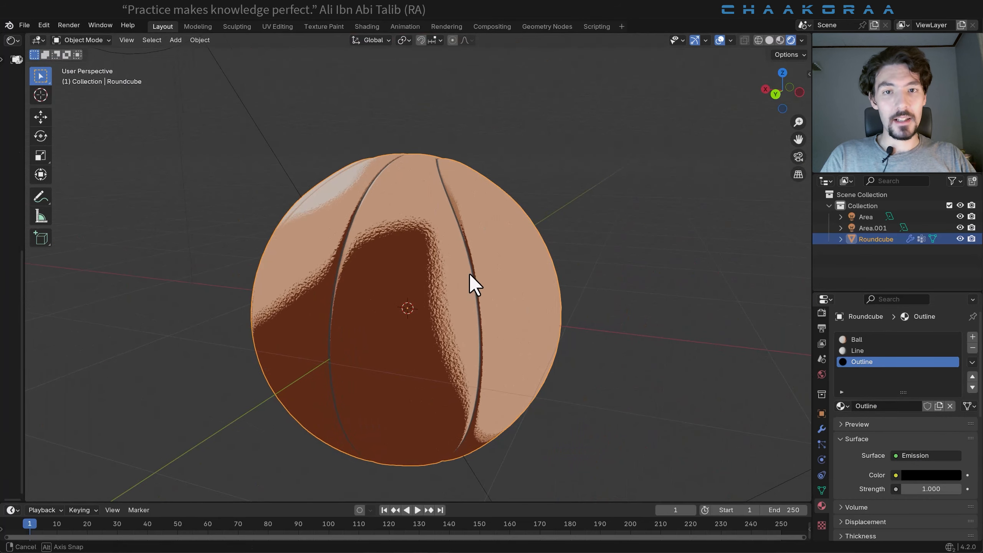
pyautogui.click(821, 428)
pyautogui.click(884, 337)
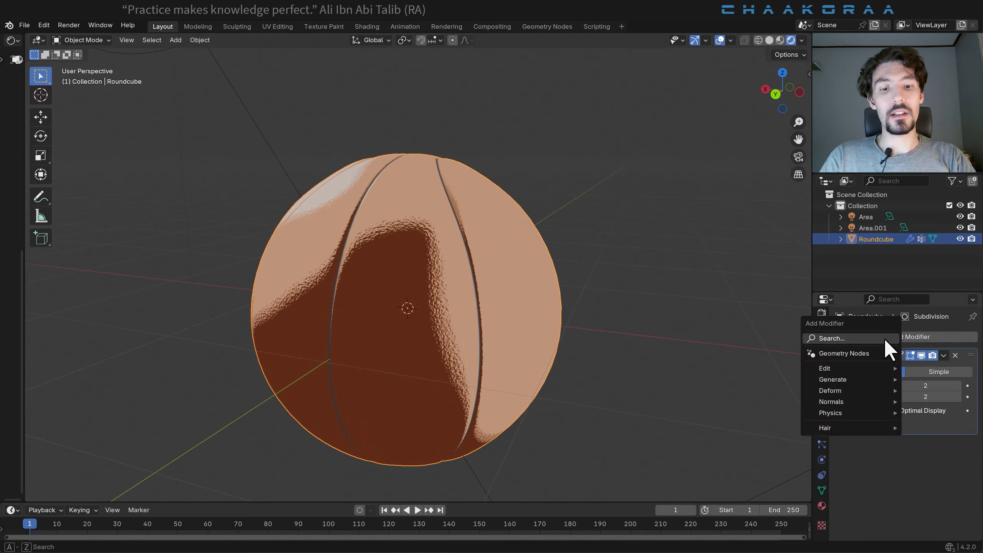
pyautogui.write('sol')
pyautogui.press('Return')
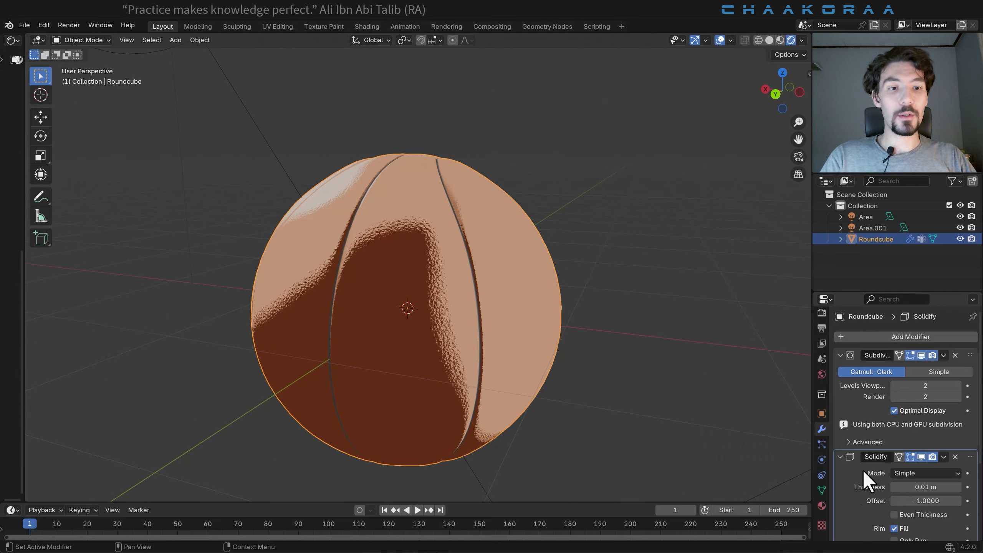
# Enable backface culling for both Camera and Shadow on the Outline material.
pyautogui.click(823, 505)
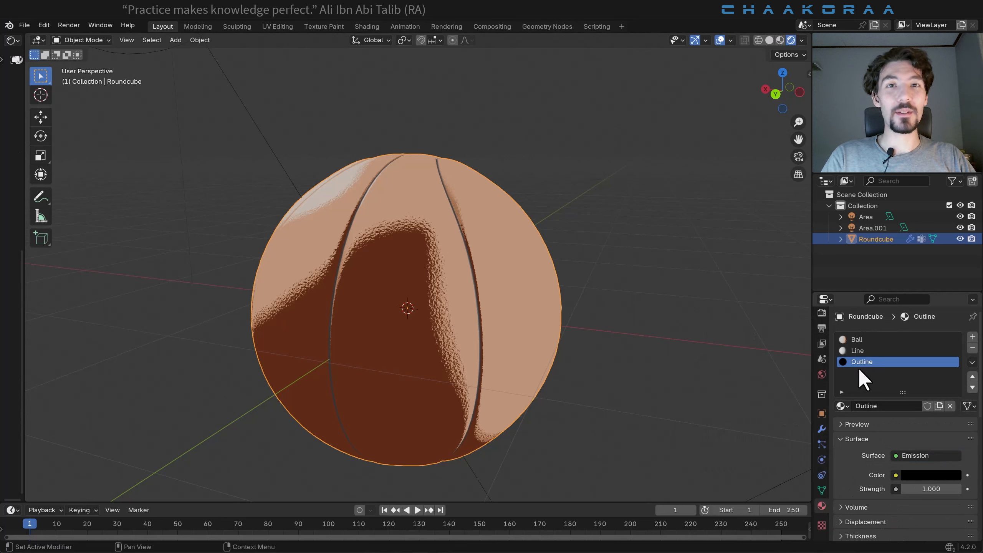
pyautogui.scroll(-10, 868, 408)
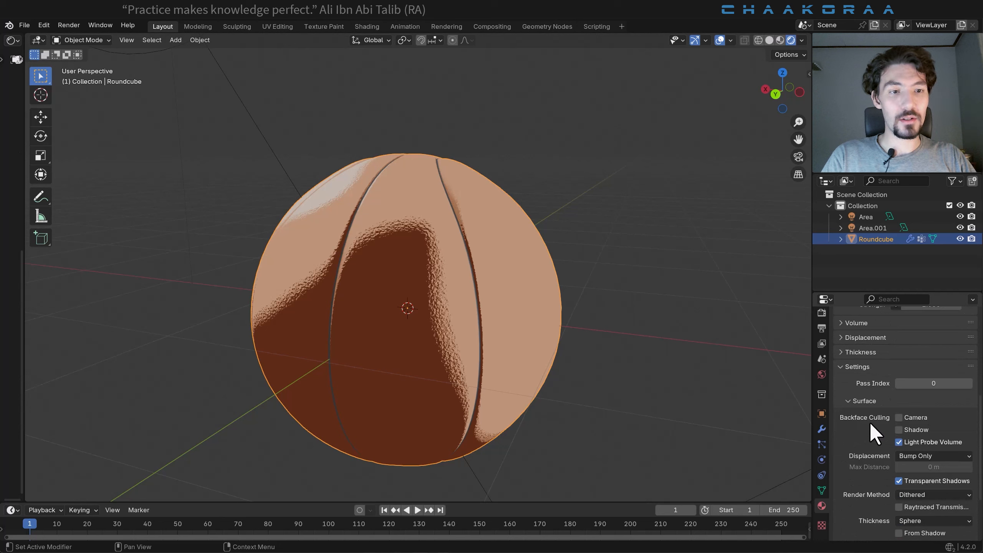
pyautogui.click(898, 418)
pyautogui.click(898, 429)
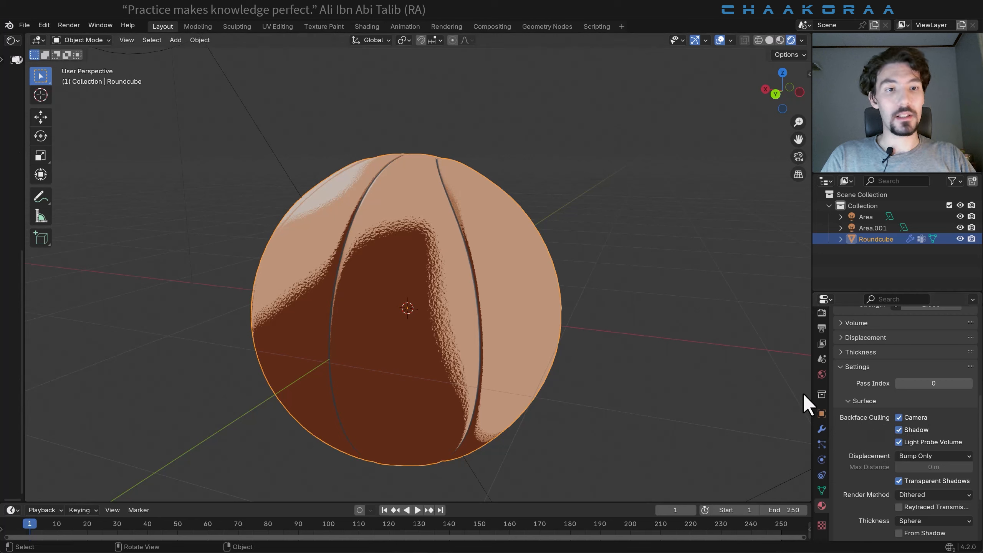
# Set the Solidify modifier's Material Offset to 2, matching the Outline material's slot.
pyautogui.click(822, 429)
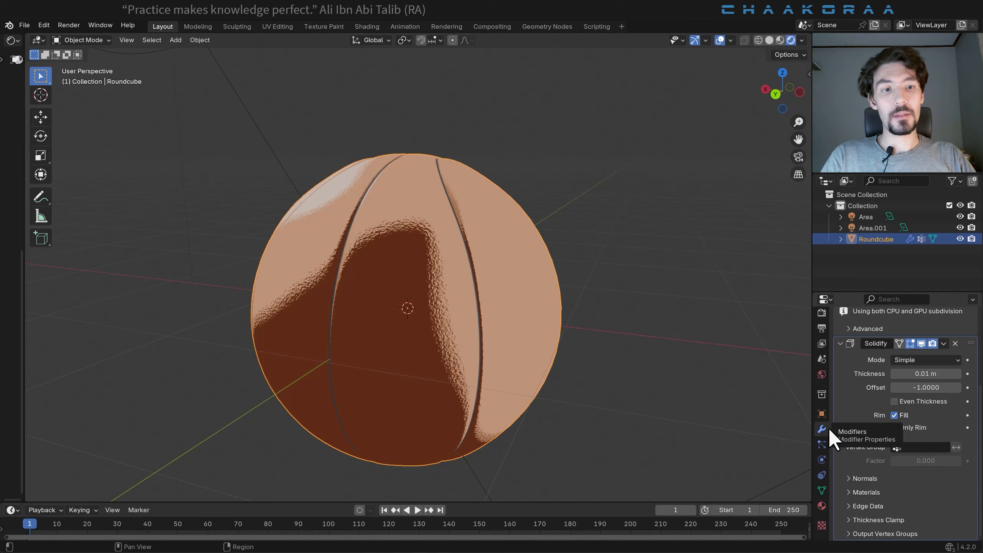
pyautogui.scroll(4, 890, 426)
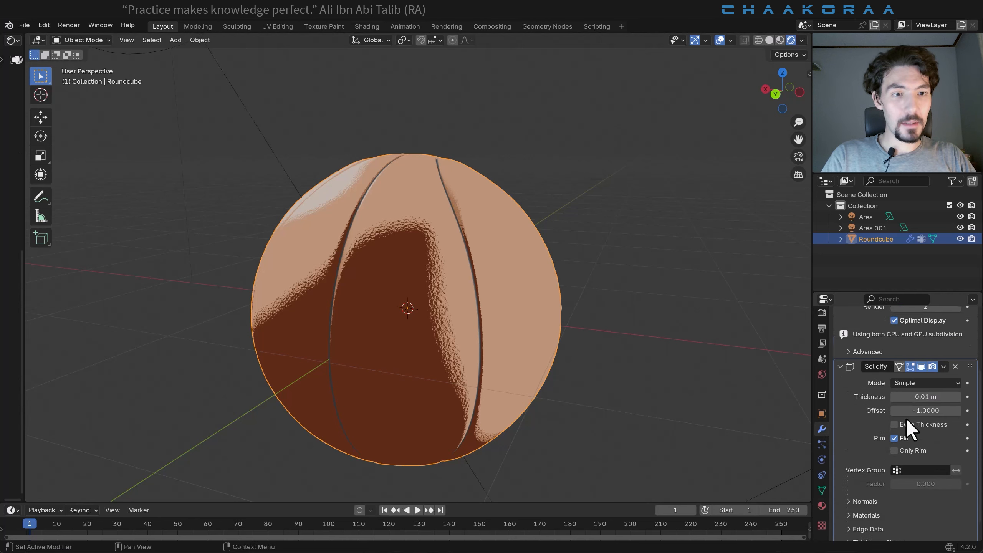
pyautogui.scroll(-4, 867, 399)
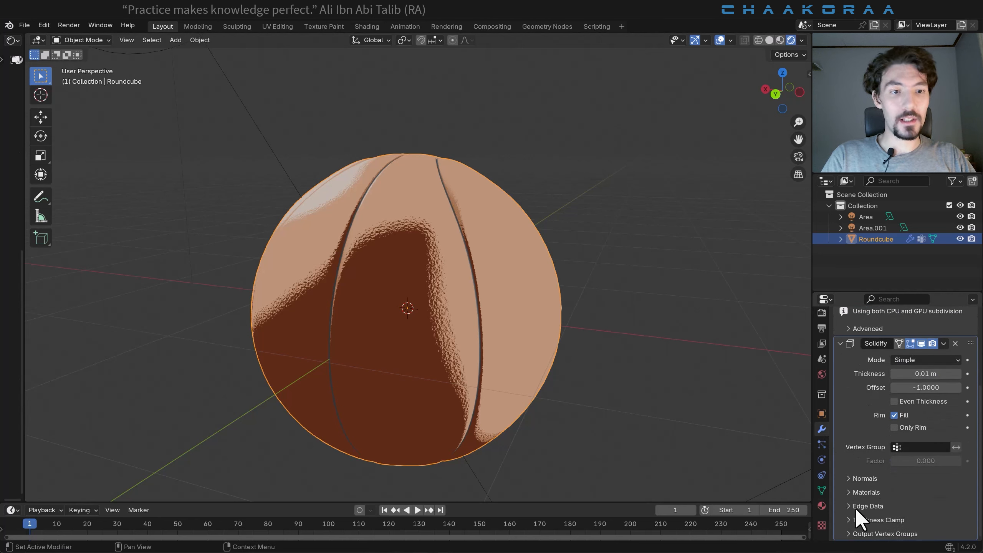
pyautogui.click(849, 492)
pyautogui.scroll(-2, 850, 492)
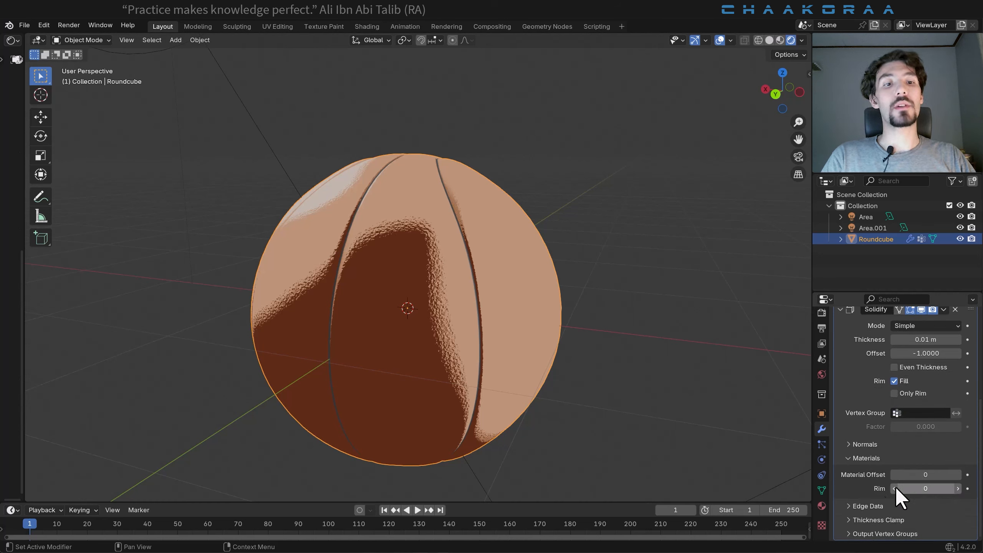
pyautogui.click(822, 506)
pyautogui.scroll(5, 879, 387)
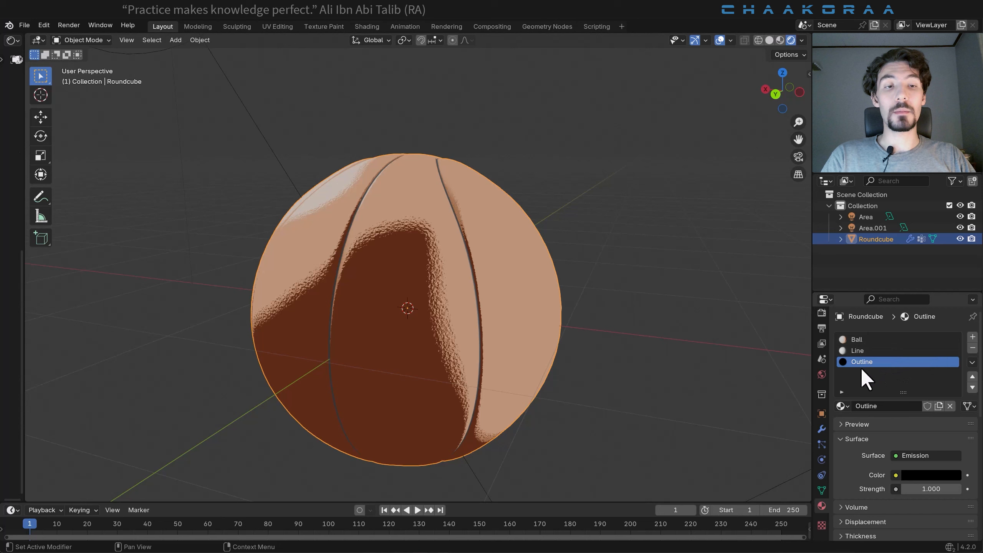
pyautogui.click(822, 429)
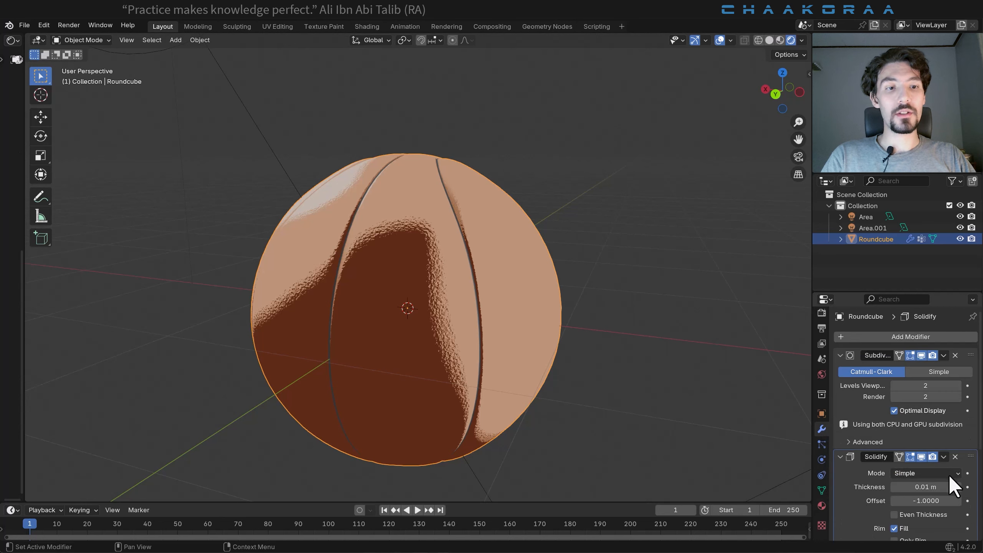
pyautogui.scroll(-6, 948, 478)
pyautogui.scroll(-1, 953, 481)
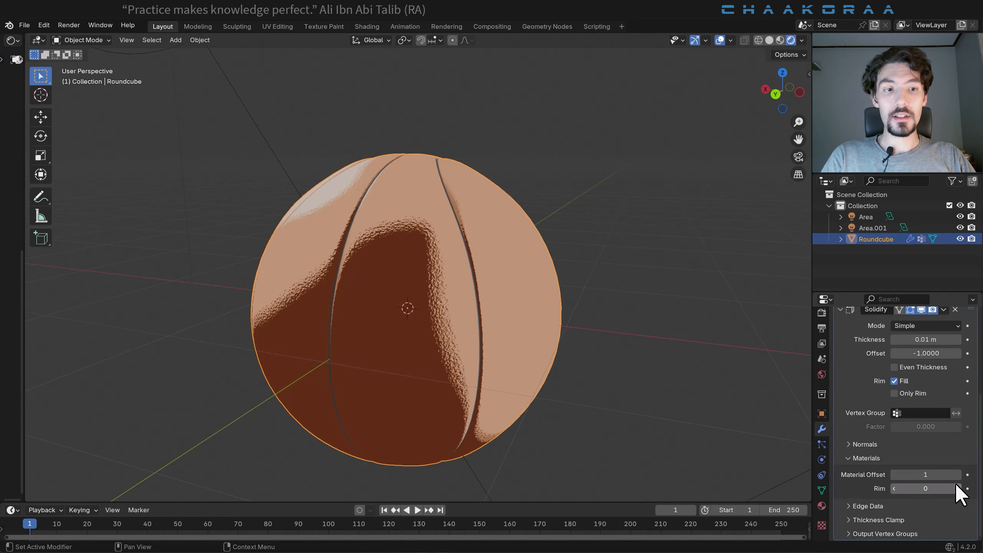
pyautogui.doubleClick(956, 474)
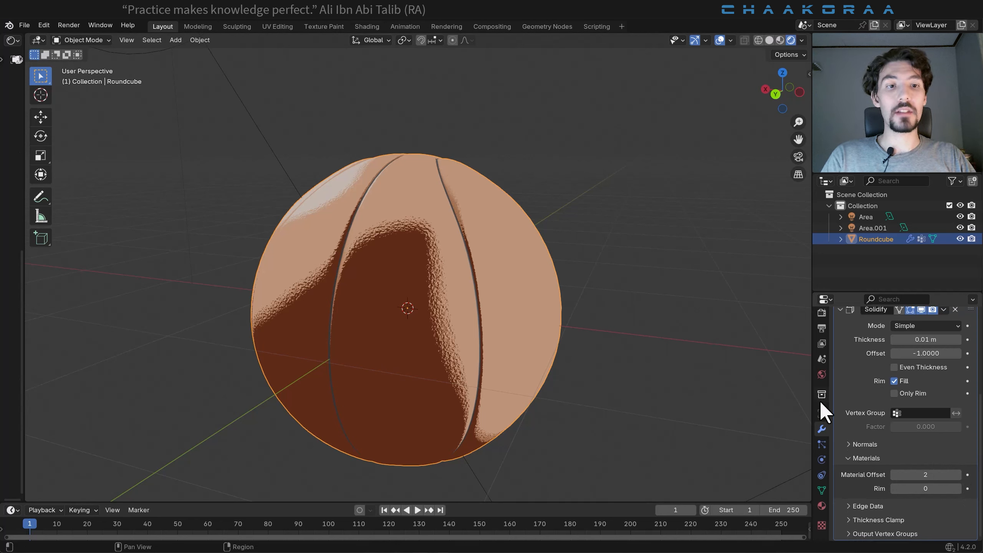
# Flip the Solidify modifier's normals, deselect everything and inspect the black outline around the ball.
pyautogui.click(822, 504)
pyautogui.scroll(5, 926, 377)
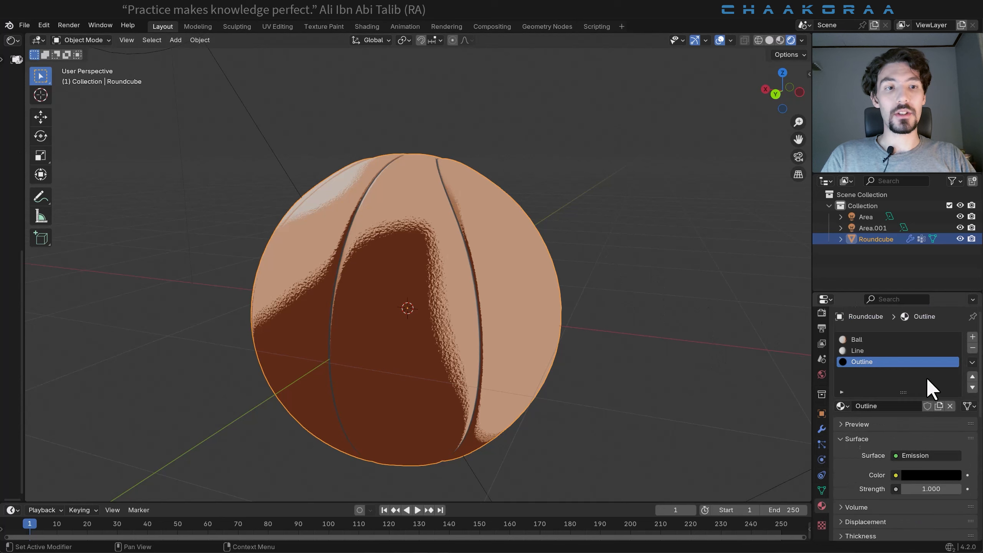
pyautogui.click(822, 430)
pyautogui.scroll(-6, 933, 491)
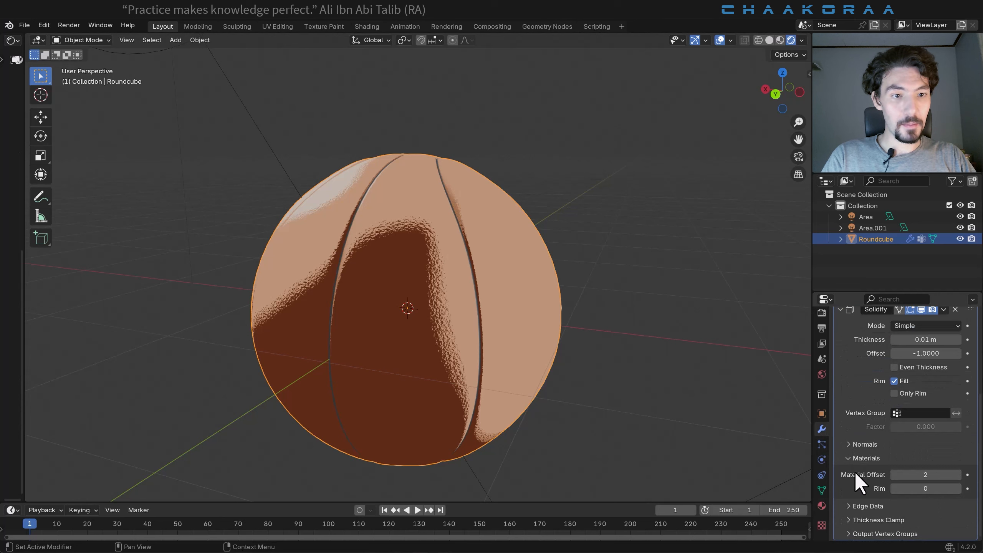
pyautogui.click(848, 447)
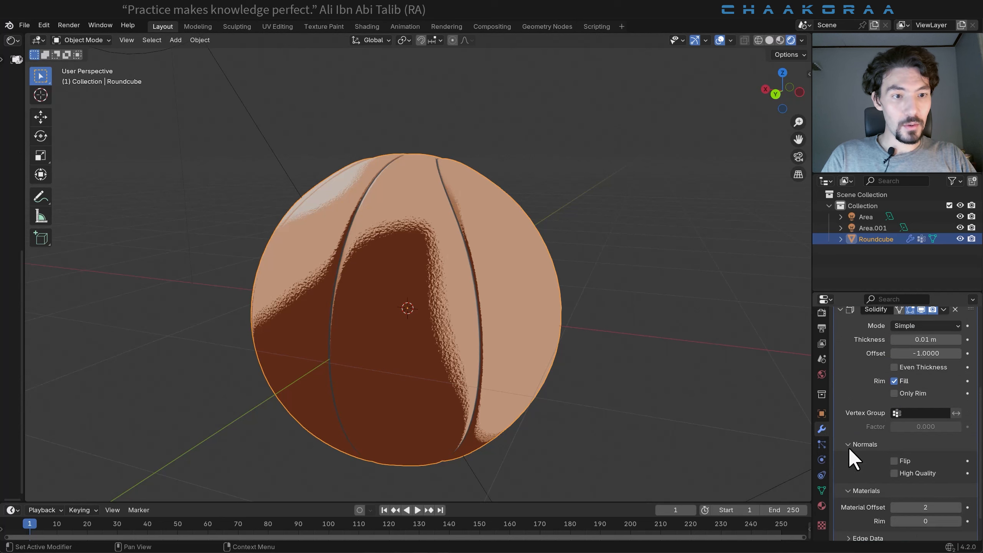
pyautogui.click(895, 460)
pyautogui.hotkey('alt', 'a')
pyautogui.scroll(2, 469, 191)
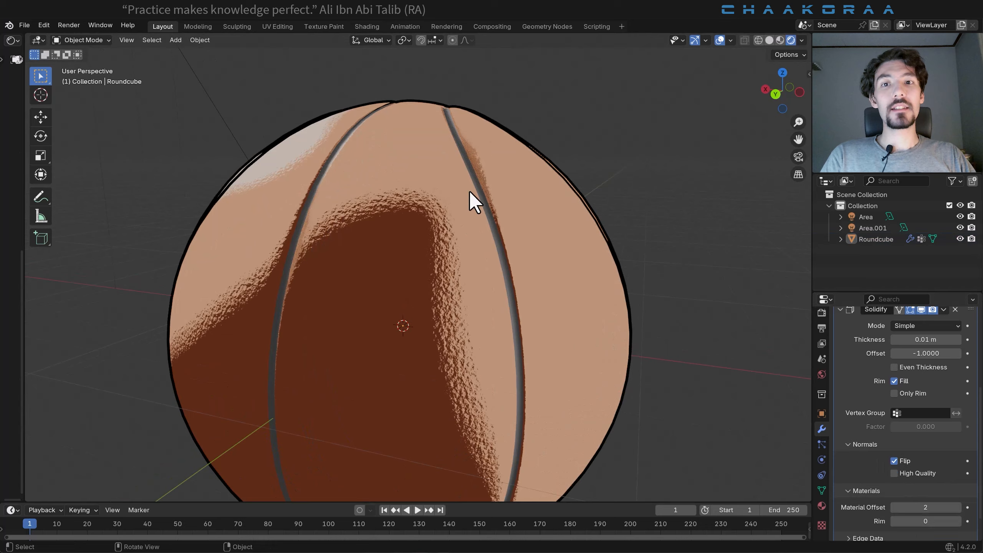
pyautogui.moveTo(492, 238)
pyautogui.mouseDown(button='middle')
pyautogui.moveTo(513, 187)
pyautogui.moveTo(625, 178)
pyautogui.moveTo(597, 252)
pyautogui.moveTo(542, 285)
pyautogui.moveTo(533, 306)
pyautogui.moveTo(236, 317)
pyautogui.mouseUp(button='middle')
pyautogui.scroll(-3, 573, 298)
# Reselect the ball, widen the node editor on its Ball material and set the Color Ramp's cream stop to about 0.462.
pyautogui.click(416, 233)
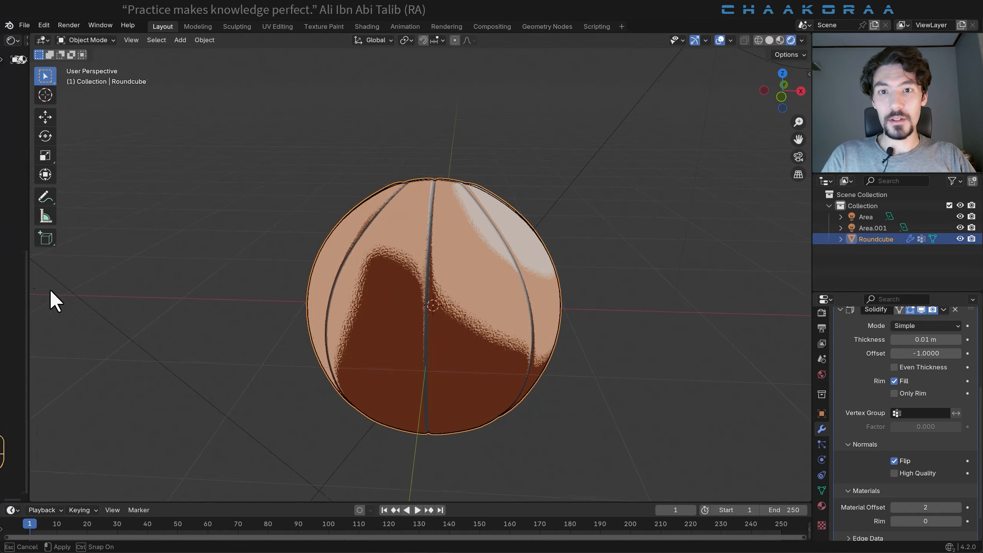
pyautogui.moveTo(23, 289); pyautogui.dragTo(352, 291)
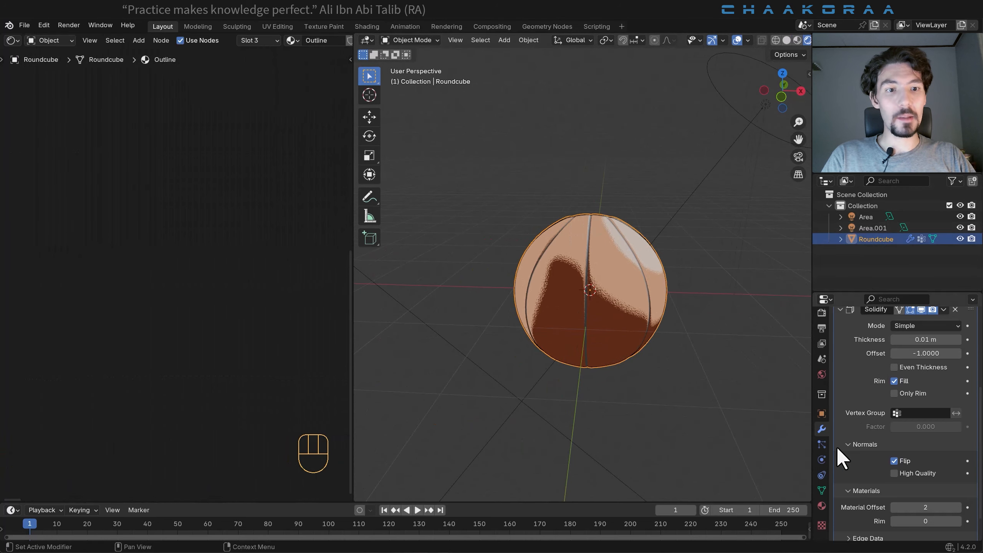
pyautogui.click(821, 505)
pyautogui.scroll(5, 890, 343)
pyautogui.scroll(2, 883, 333)
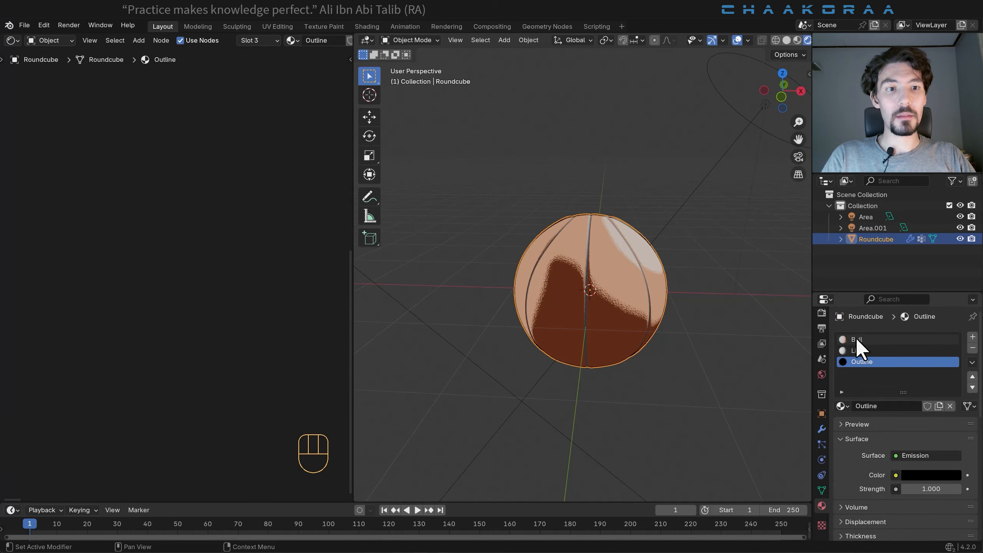
pyautogui.click(856, 340)
pyautogui.moveTo(173, 267); pyautogui.dragTo(160, 389, button='middle')
pyautogui.moveTo(296, 313); pyautogui.dragTo(71, 354, button='middle')
pyautogui.moveTo(211, 287); pyautogui.dragTo(160, 290, button='middle')
pyautogui.scroll(3, 159, 289)
pyautogui.scroll(2, 674, 270)
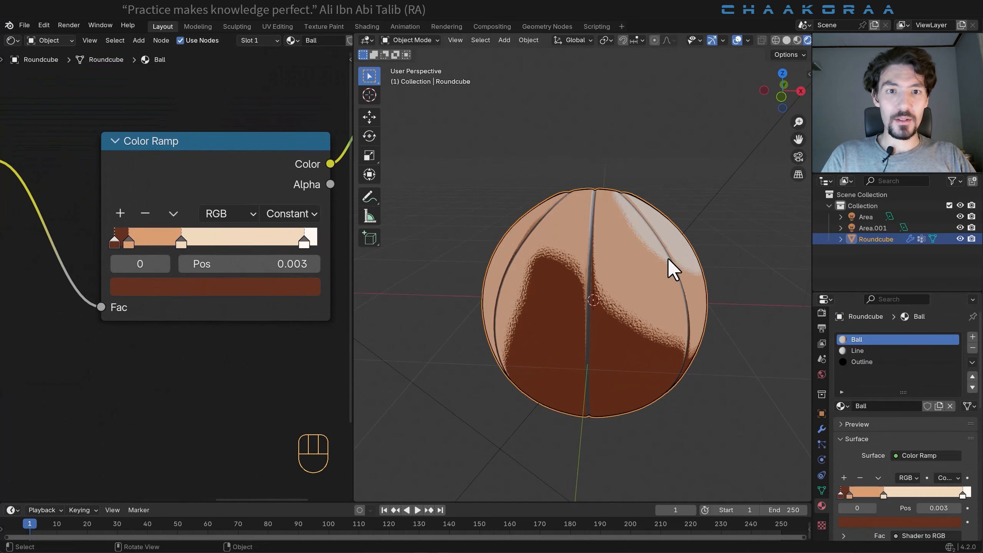
pyautogui.moveTo(180, 243); pyautogui.dragTo(207, 243)
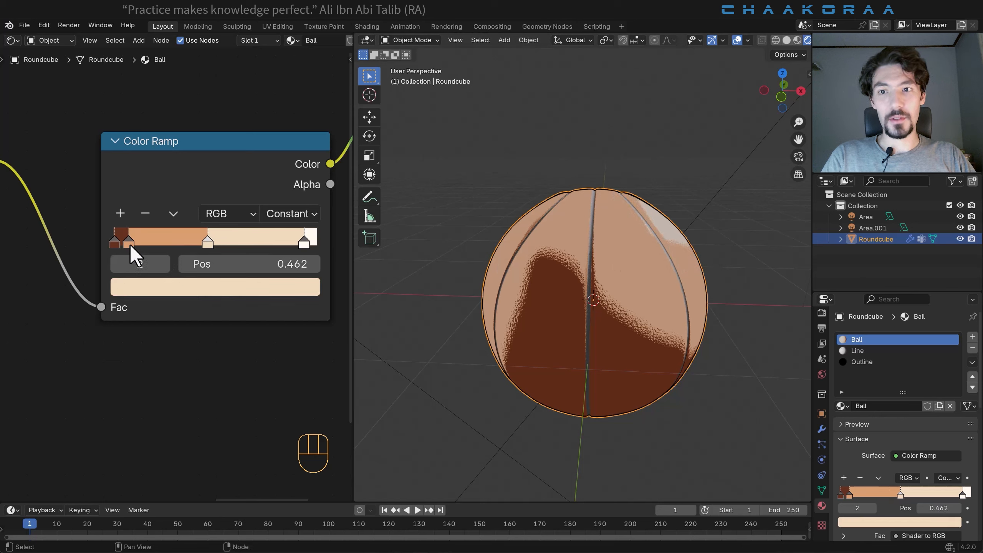
# Shift the Color Ramp's orange stop to 0.088 and change its color to a more saturated orange, hex D88641.
pyautogui.moveTo(131, 244)
pyautogui.mouseDown()
pyautogui.moveTo(152, 244)
pyautogui.moveTo(132, 245)
pyautogui.mouseUp()
pyautogui.click(167, 286)
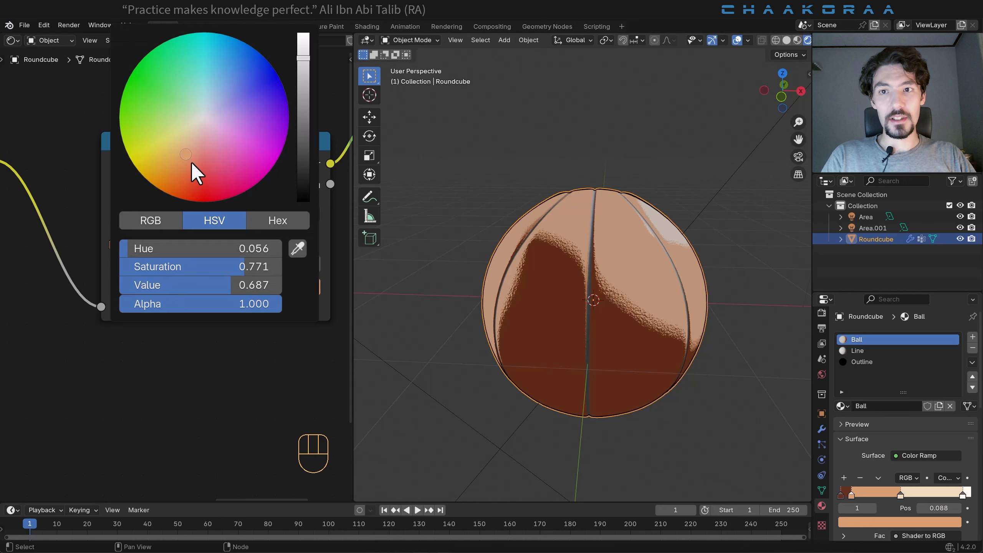
pyautogui.moveTo(186, 165); pyautogui.dragTo(176, 170)
# Copy the orange stop's color onto the dark brown first stop of the Color Ramp.
pyautogui.click(114, 240)
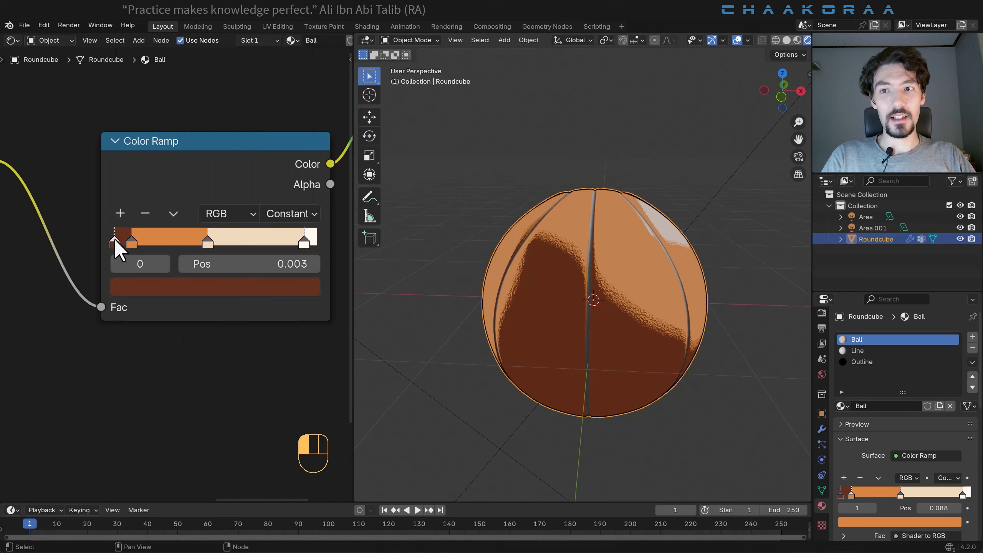
pyautogui.click(161, 294)
pyautogui.click(129, 243)
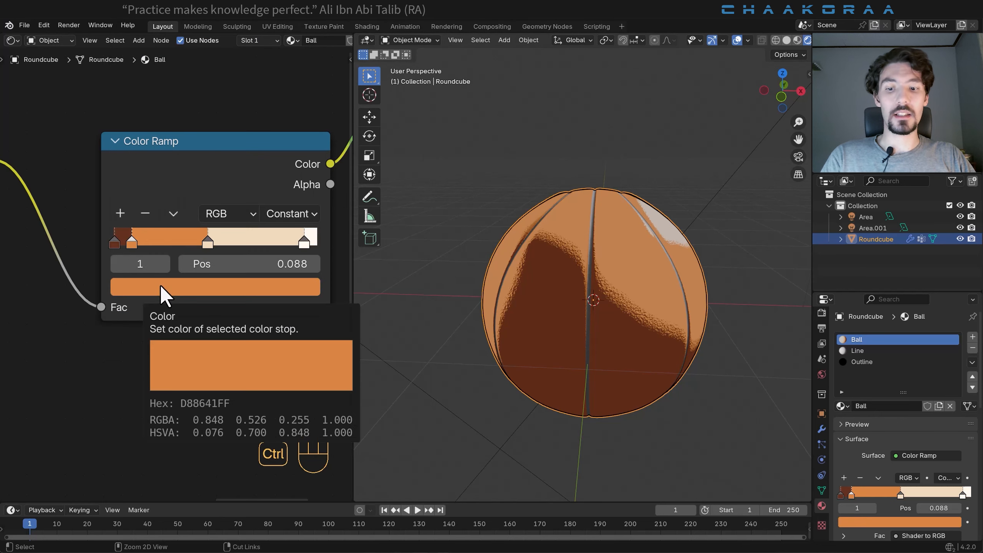
pyautogui.hotkey('ctrl', 'c')
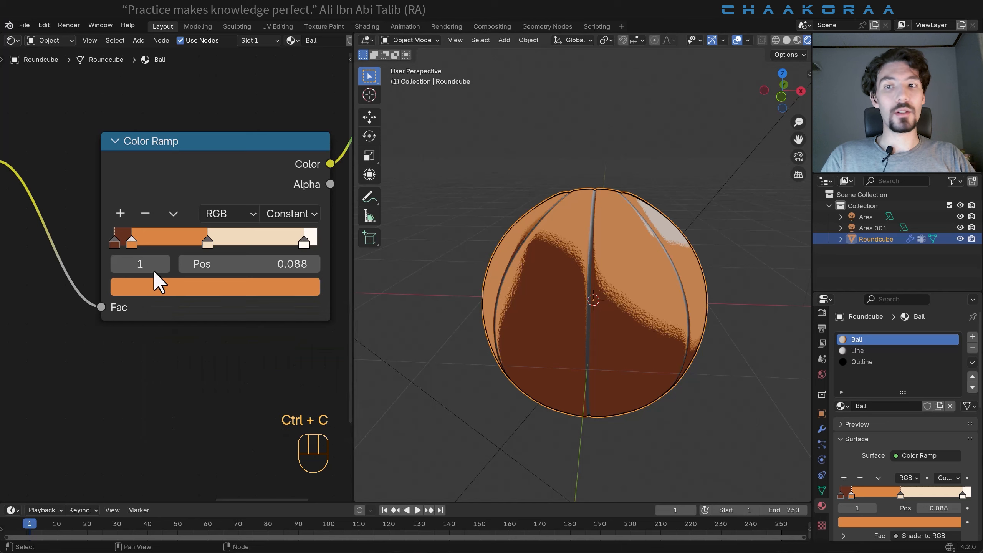
pyautogui.click(117, 244)
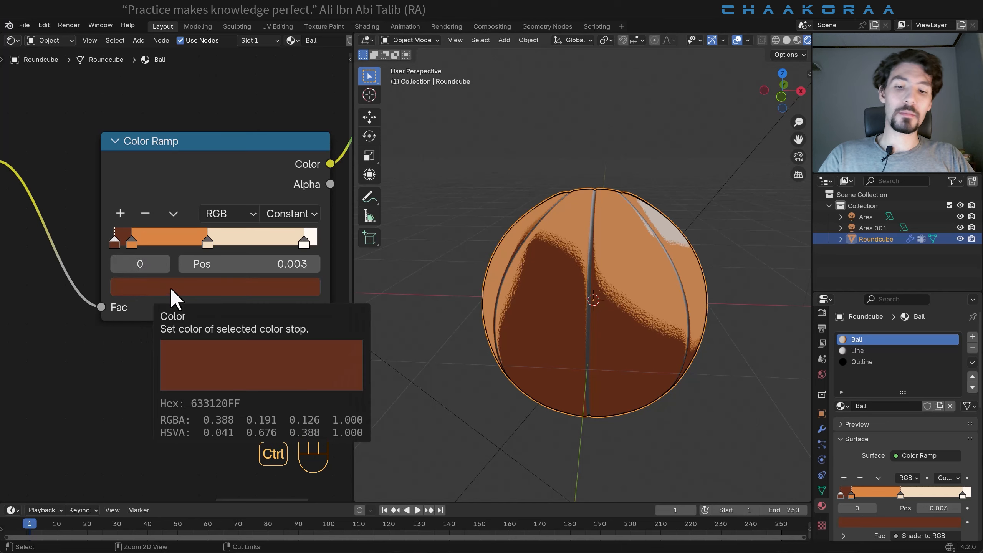
pyautogui.hotkey('ctrl', 'v')
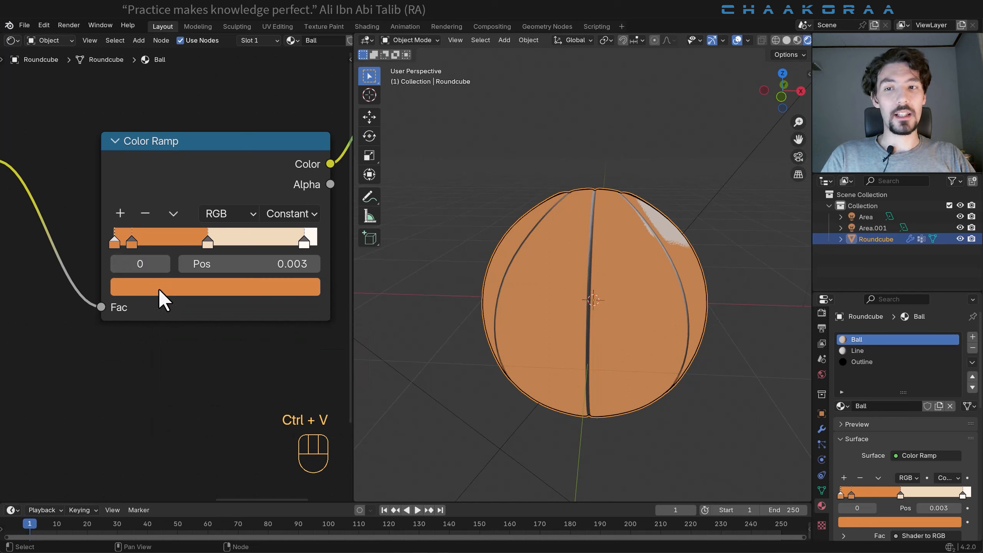
# Darken the first Color Ramp stop and shift its hue to a reddish brown for the shadow tone.
pyautogui.click(158, 289)
pyautogui.moveTo(304, 77); pyautogui.dragTo(303, 109)
pyautogui.moveTo(176, 168); pyautogui.dragTo(190, 175)
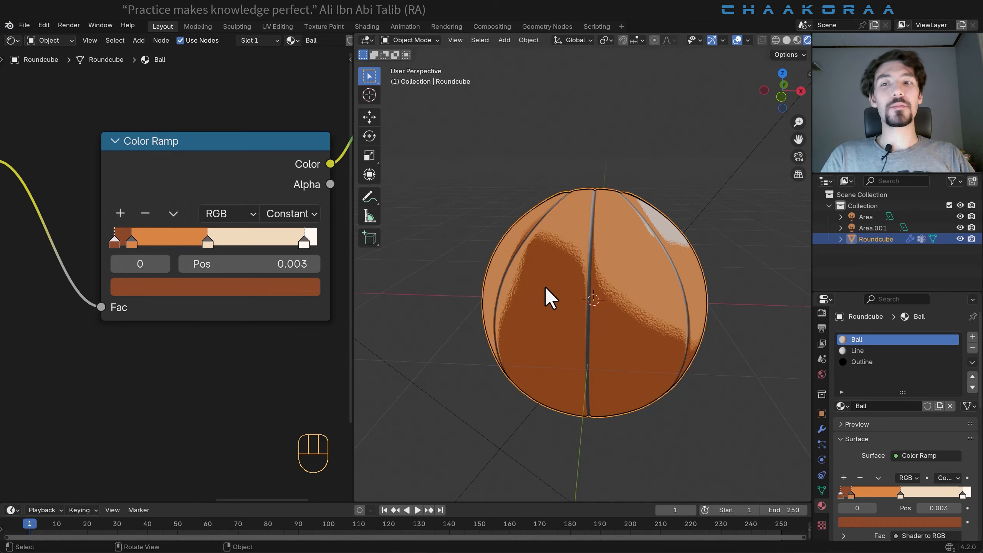
# Deselect the ball, enlarge the 3D viewport over the node editor and view the outlined ball from another angle.
pyautogui.click(446, 228)
pyautogui.moveTo(446, 228); pyautogui.dragTo(632, 194, button='middle')
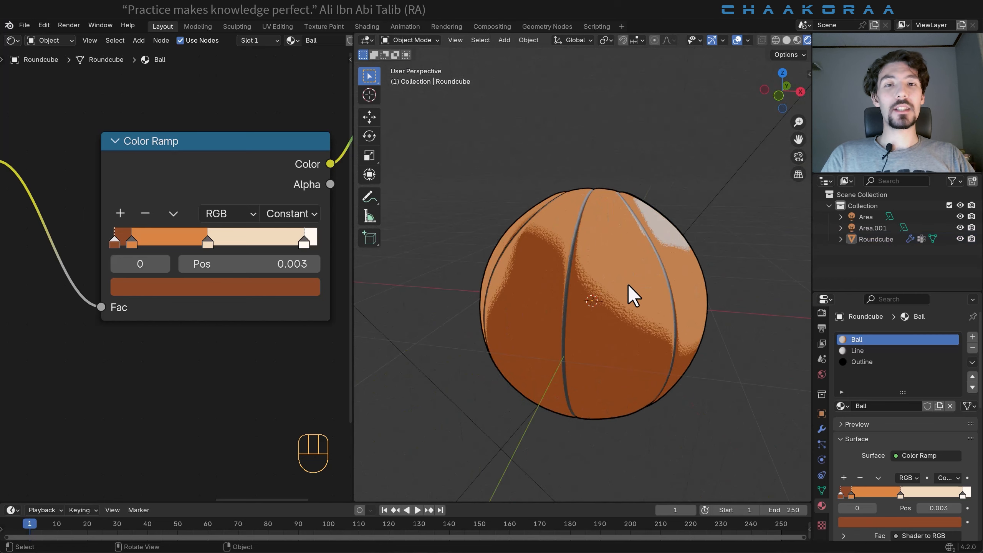
pyautogui.moveTo(353, 329); pyautogui.dragTo(15, 360)
pyautogui.moveTo(675, 362); pyautogui.dragTo(635, 311, button='middle')
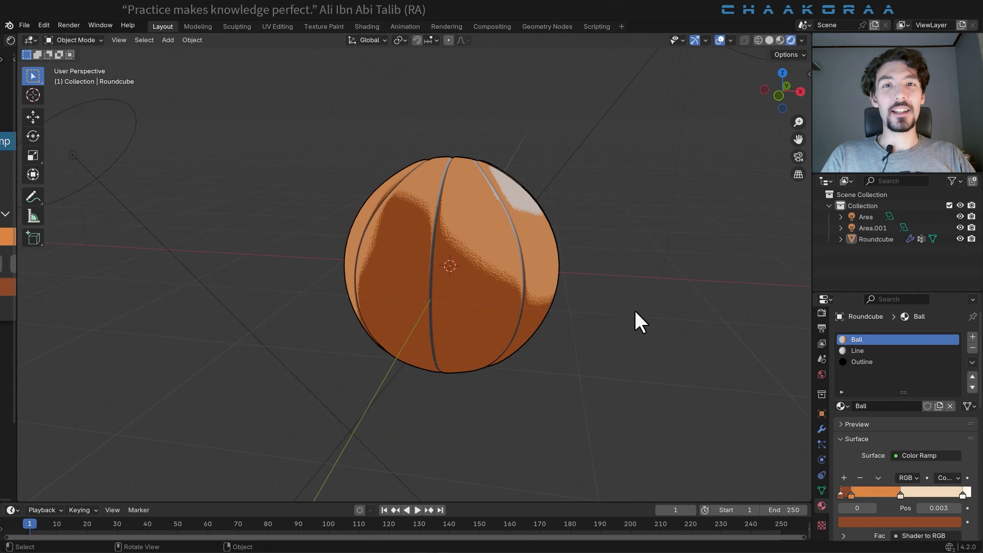